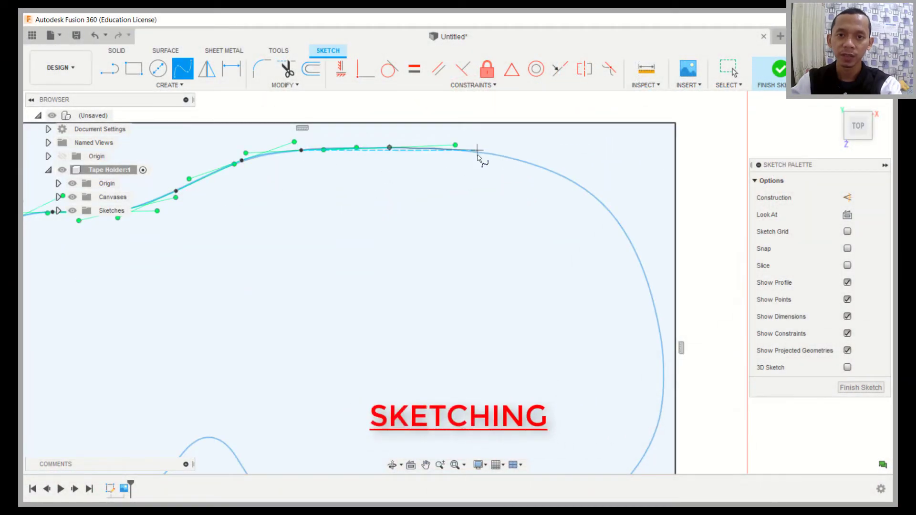
Step: Trace spline points down the outline's right side in the intro preview
{"action": "left_click", "coordinate": [478, 152]}
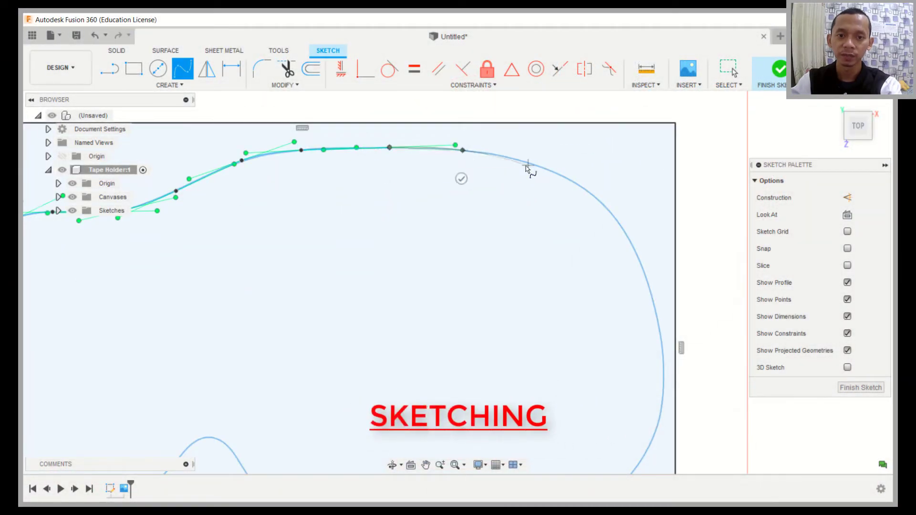
{"action": "scroll", "coordinate": [594, 235], "scroll_direction": "up", "scroll_amount": 2}
{"action": "left_click", "coordinate": [593, 235]}
{"action": "scroll", "coordinate": [591, 317], "scroll_direction": "down", "scroll_amount": 2}
{"action": "left_click", "coordinate": [591, 317]}
{"action": "middle_click_drag", "start_coordinate": [592, 317], "coordinate": [633, 178]}
{"action": "left_click", "coordinate": [592, 241]}
{"action": "left_click", "coordinate": [544, 275]}
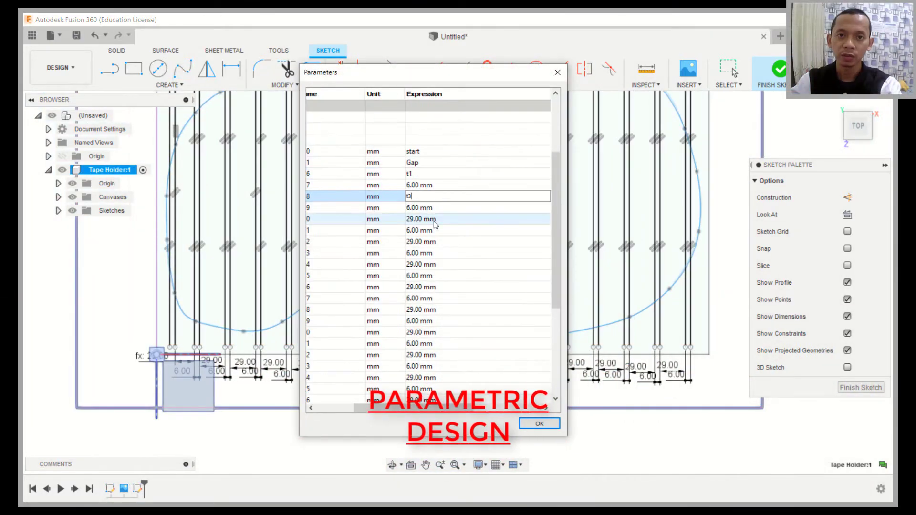
Step: Enter the groove expressions t1, t3, t2 and t3 in the Parameters table
{"action": "left_click", "coordinate": [428, 264]}
{"action": "type", "text": "t1"}
{"action": "key", "text": "Return"}
{"action": "left_click", "coordinate": [429, 287]}
{"action": "type", "text": "t3"}
{"action": "key", "text": "Return"}
{"action": "left_click", "coordinate": [428, 309]}
{"action": "type", "text": "t2"}
{"action": "key", "text": "Return"}
{"action": "left_click", "coordinate": [428, 332]}
{"action": "type", "text": "t3"}
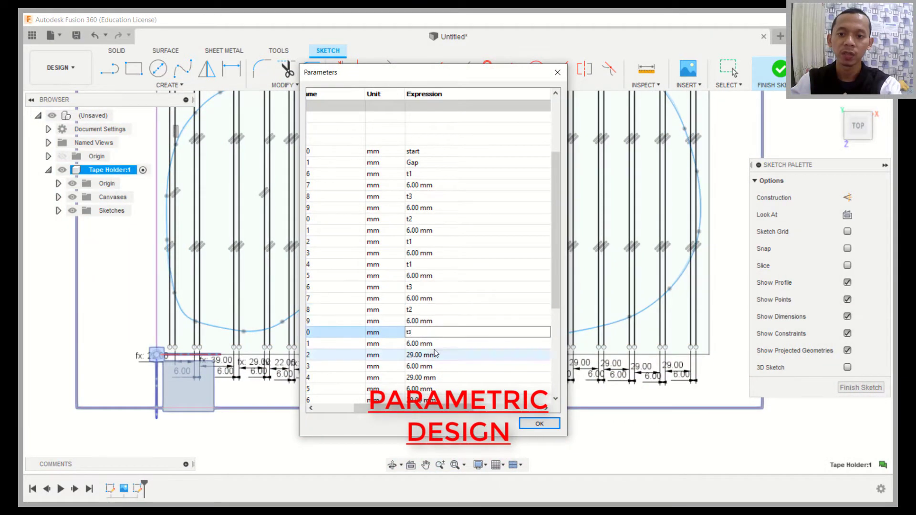
Step: Accept the suggested parameter name and enter the expressions t1, t3 and t2 in further rows
{"action": "key", "text": "Return"}
{"action": "scroll", "coordinate": [429, 287], "scroll_direction": "down", "scroll_amount": 5}
{"action": "key", "text": "Return"}
{"action": "left_click", "coordinate": [432, 265]}
{"action": "type", "text": "t1"}
{"action": "key", "text": "Return"}
{"action": "left_click", "coordinate": [428, 286]}
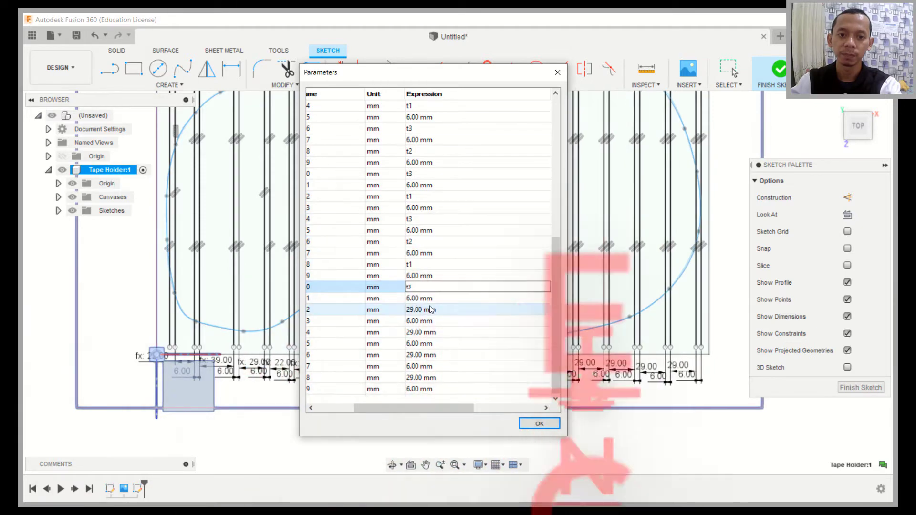
{"action": "type", "text": "t3"}
{"action": "key", "text": "Return"}
{"action": "left_click", "coordinate": [428, 332]}
{"action": "type", "text": "t2"}
{"action": "left_click", "coordinate": [428, 377]}
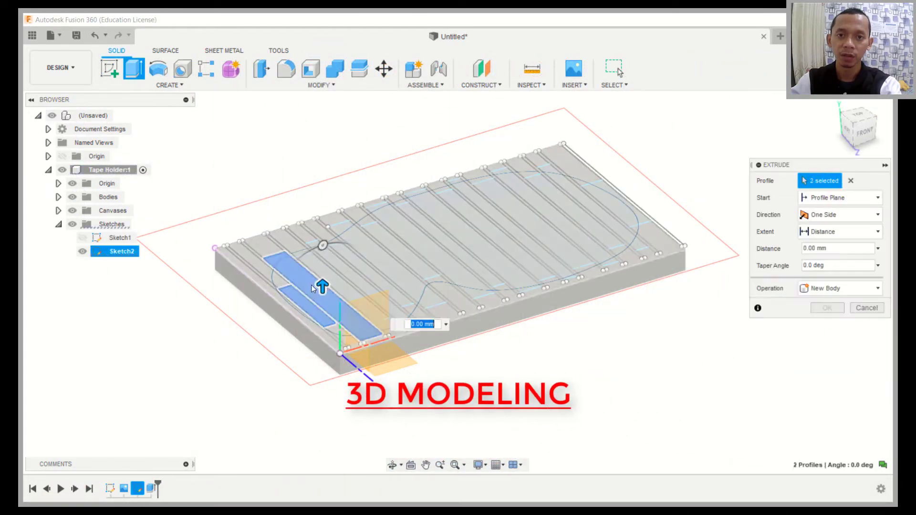
Step: Cut all groove profiles to the Depth parameter, then stop the machining simulation
{"action": "mouse_move", "coordinate": [313, 288]}
{"action": "left_mouse_down"}
{"action": "mouse_move", "coordinate": [375, 252]}
{"action": "mouse_move", "coordinate": [464, 228]}
{"action": "mouse_move", "coordinate": [613, 195]}
{"action": "left_mouse_up"}
{"action": "type", "text": "-d"}
{"action": "left_click", "coordinate": [729, 251]}
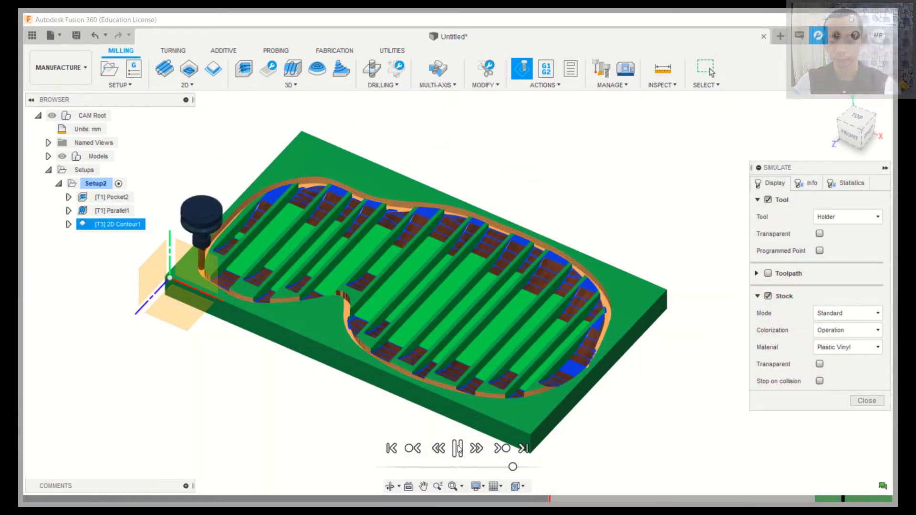
{"action": "left_click", "coordinate": [457, 449]}
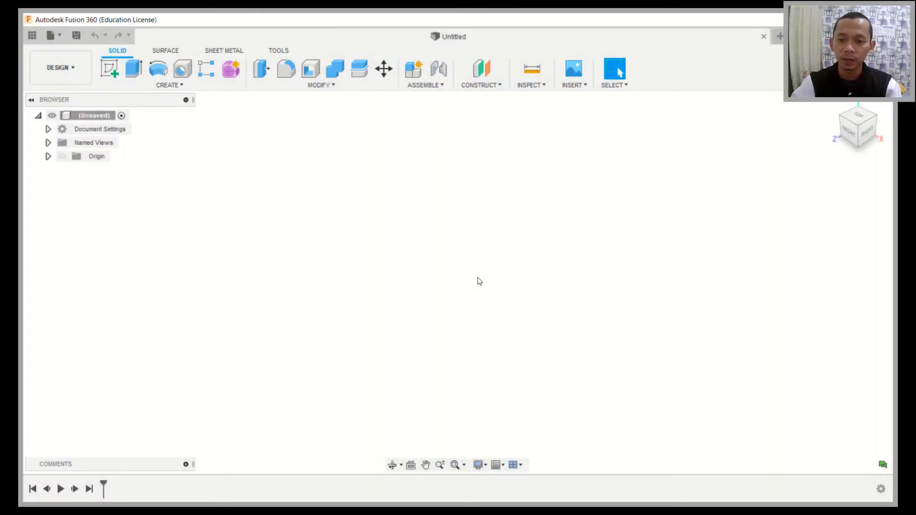
Step: Create a new component named 'Tape Holder'
{"action": "left_click", "coordinate": [413, 71]}
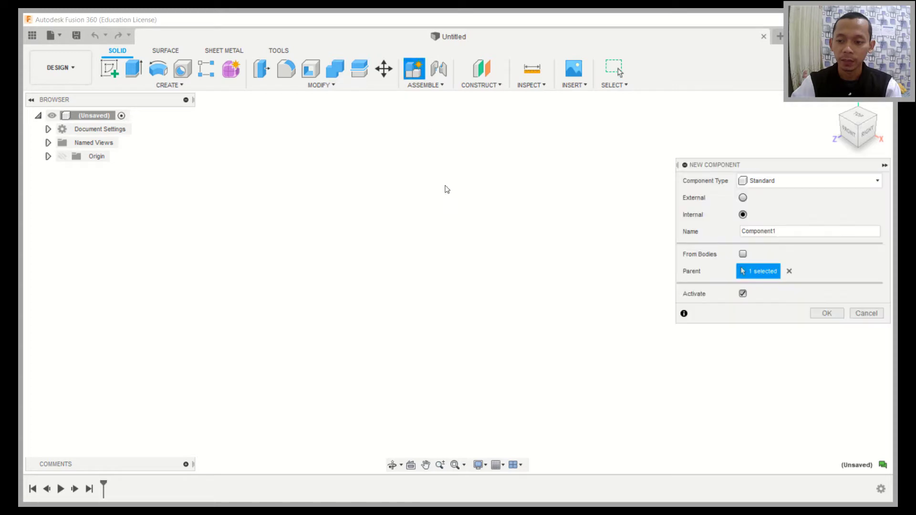
{"action": "left_click", "coordinate": [754, 231]}
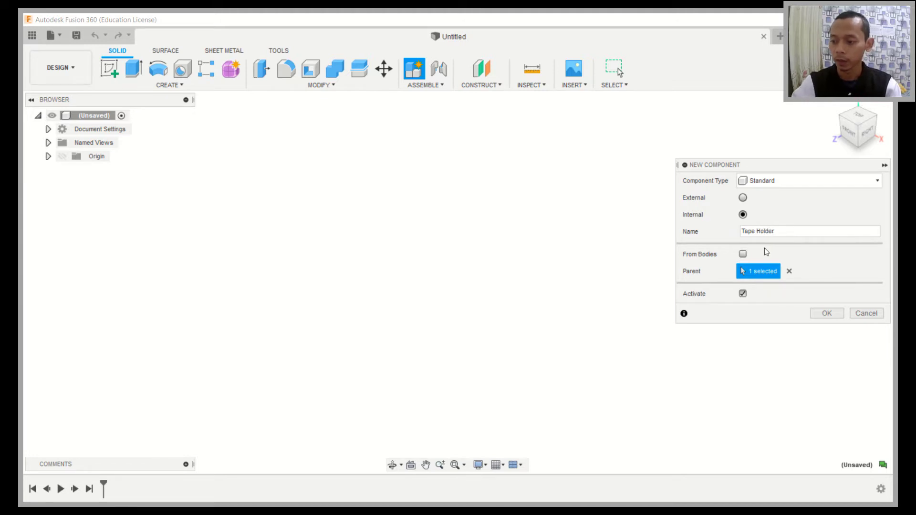
{"action": "left_click", "coordinate": [827, 315]}
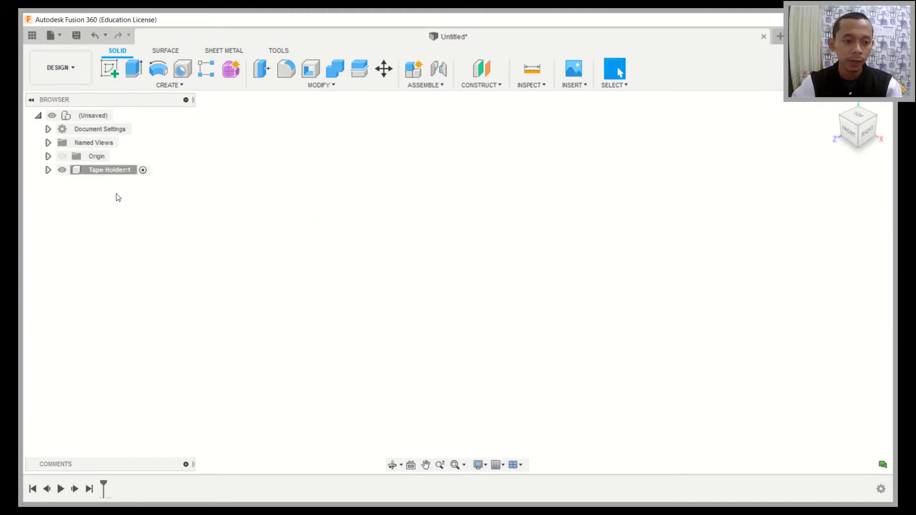
Step: Show the Tape Holder origin and start a sketch on its XY plane
{"action": "left_click", "coordinate": [48, 170]}
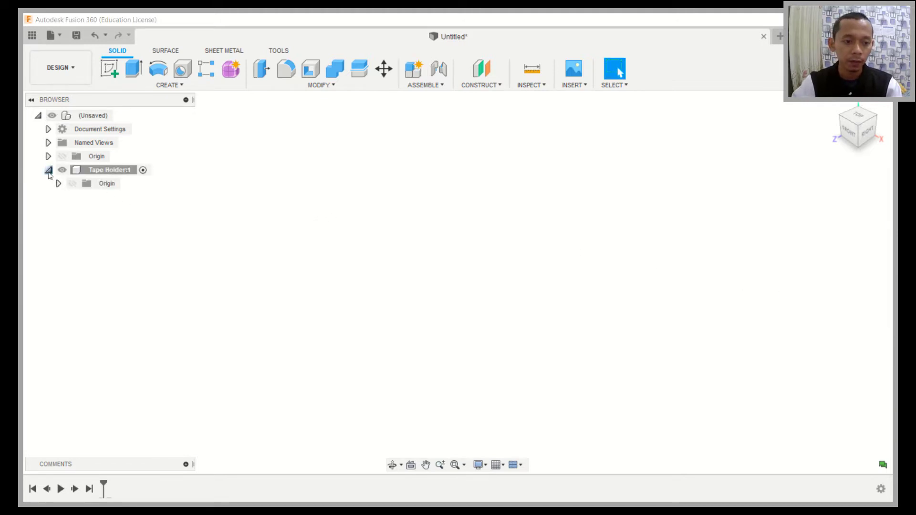
{"action": "left_click", "coordinate": [69, 184]}
{"action": "left_click", "coordinate": [109, 69]}
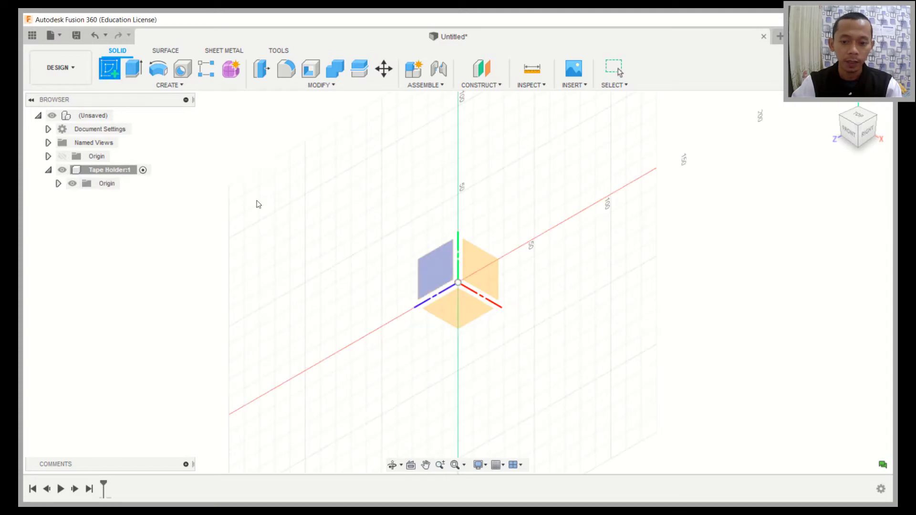
{"action": "left_click", "coordinate": [459, 309]}
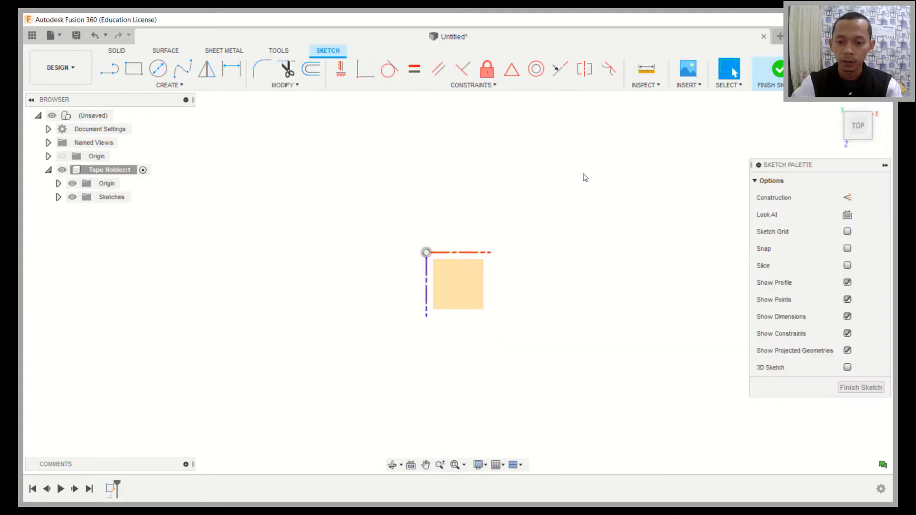
Step: Draw a 380 × 630 mm two-point rectangle from the origin and centre it in view
{"action": "left_click", "coordinate": [133, 68]}
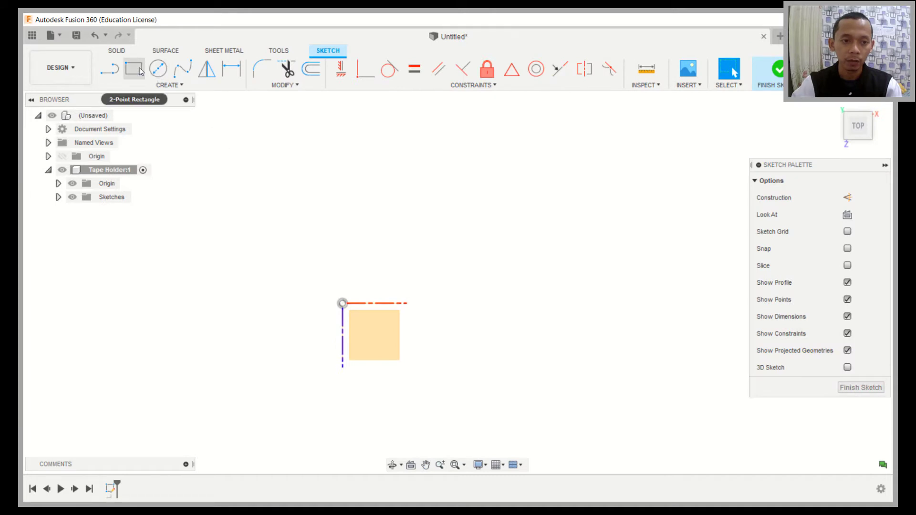
{"action": "left_click", "coordinate": [343, 304]}
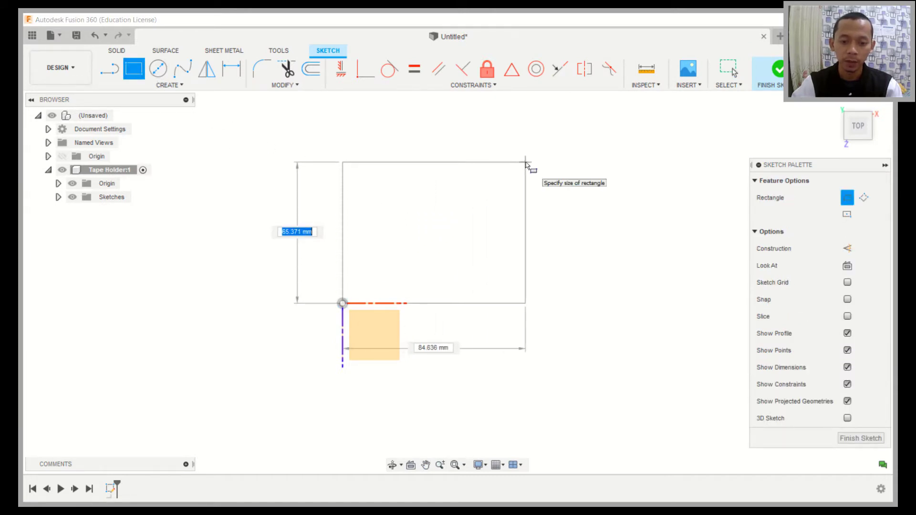
{"action": "type", "text": "380"}
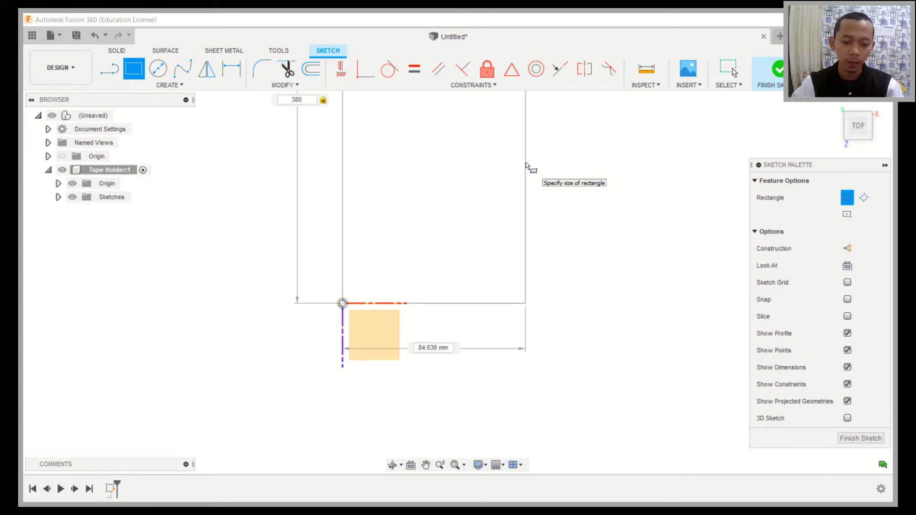
{"action": "key", "text": "Tab"}
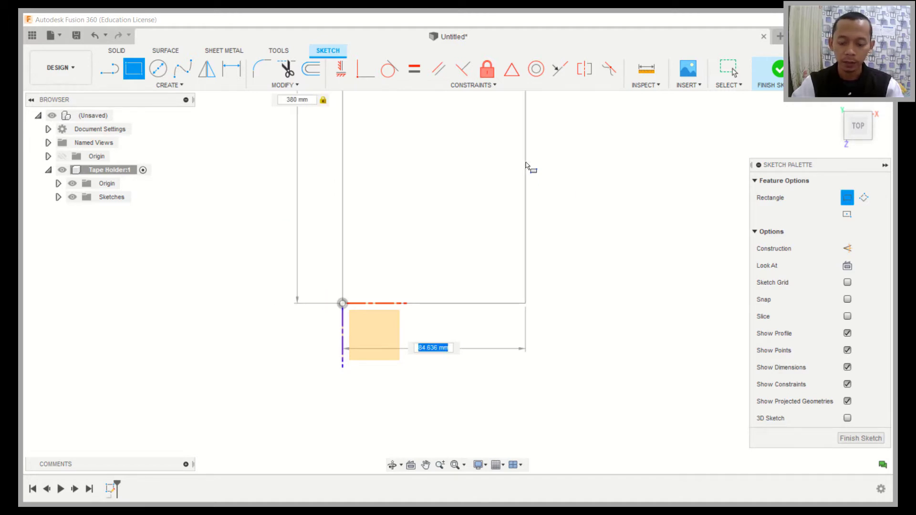
{"action": "type", "text": "6"}
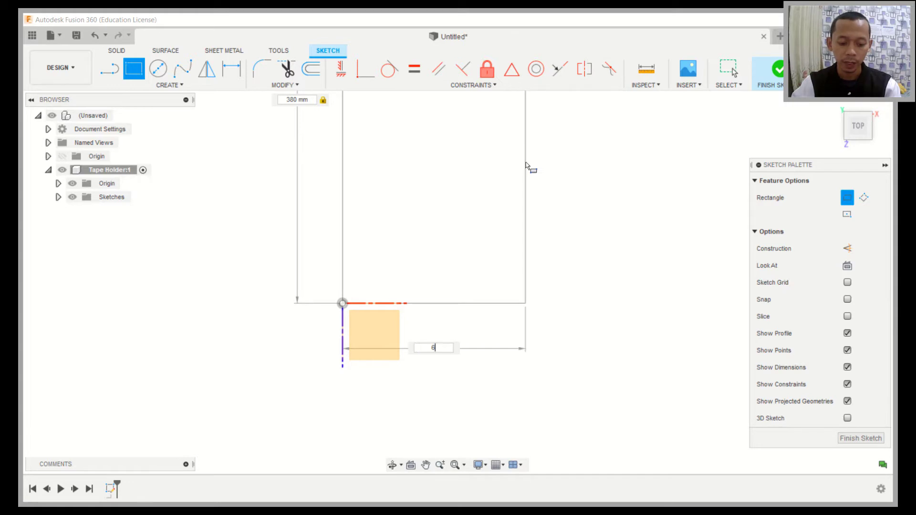
{"action": "type", "text": "30"}
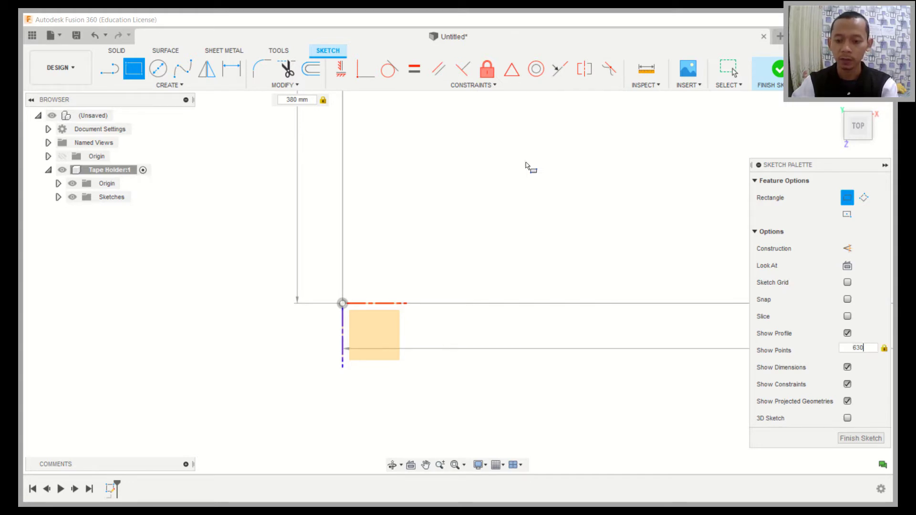
{"action": "key", "text": "Return"}
{"action": "mouse_move", "coordinate": [523, 254]}
{"action": "middle_mouse_down"}
{"action": "mouse_move", "coordinate": [546, 205]}
{"action": "mouse_move", "coordinate": [466, 233]}
{"action": "mouse_move", "coordinate": [516, 212]}
{"action": "mouse_move", "coordinate": [499, 199]}
{"action": "middle_mouse_up"}
{"action": "scroll", "coordinate": [511, 224], "scroll_direction": "down", "scroll_amount": 2}
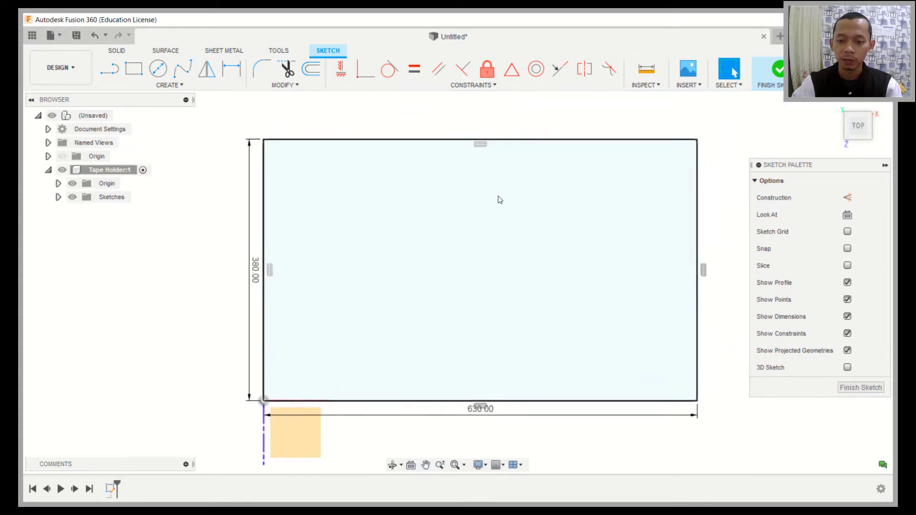
{"action": "middle_click_drag", "start_coordinate": [465, 230], "coordinate": [470, 219]}
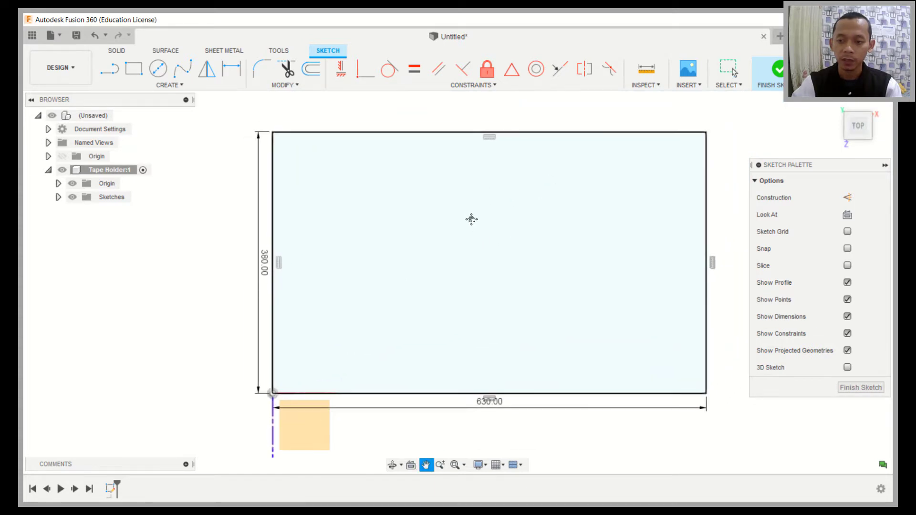
Step: Insert outlinesketch.jpg from the computer as a canvas on the rectangle's sketch face
{"action": "left_click", "coordinate": [698, 86]}
{"action": "left_click", "coordinate": [694, 125]}
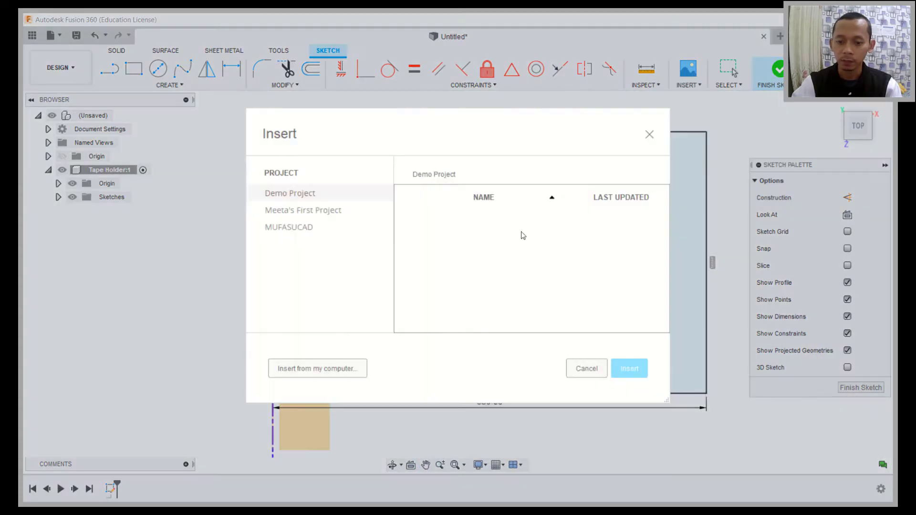
{"action": "left_click", "coordinate": [329, 369]}
{"action": "scroll", "coordinate": [382, 167], "scroll_direction": "down", "scroll_amount": 5}
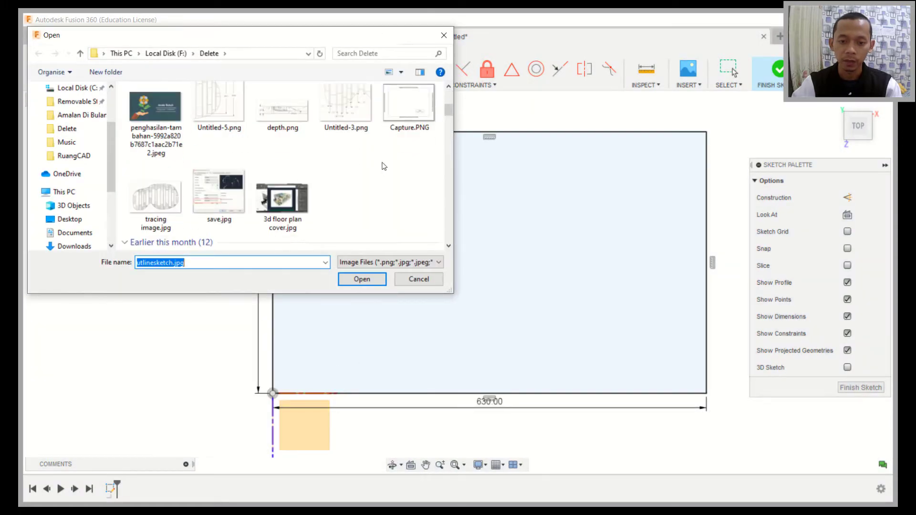
{"action": "scroll", "coordinate": [382, 162], "scroll_direction": "down", "scroll_amount": 8}
{"action": "left_click", "coordinate": [224, 117]}
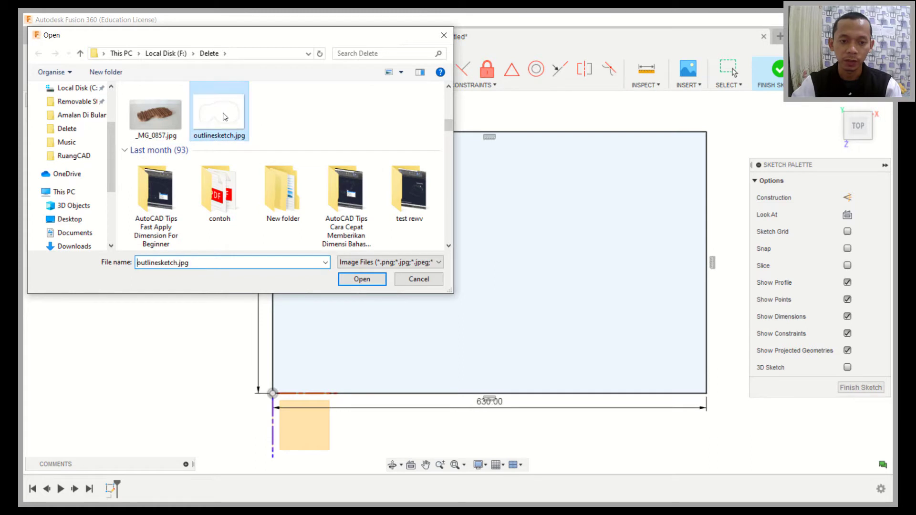
{"action": "left_click", "coordinate": [362, 279]}
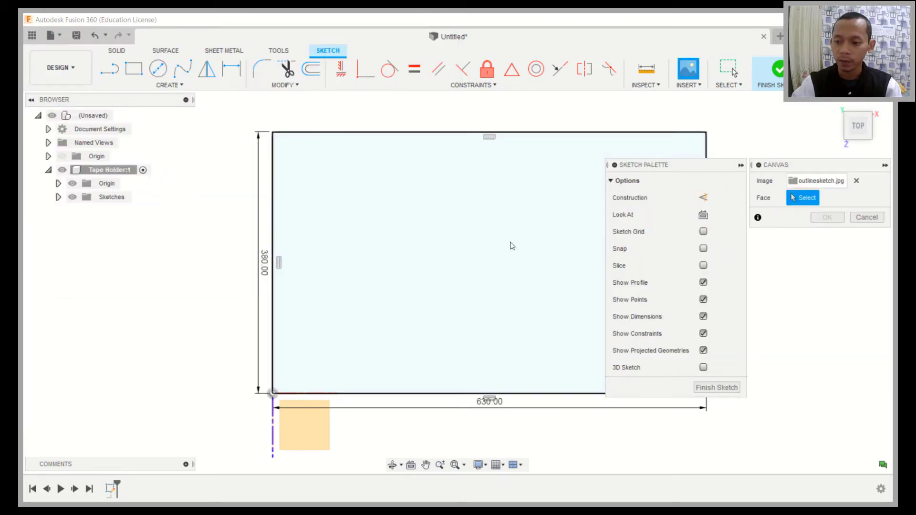
{"action": "left_click", "coordinate": [423, 218]}
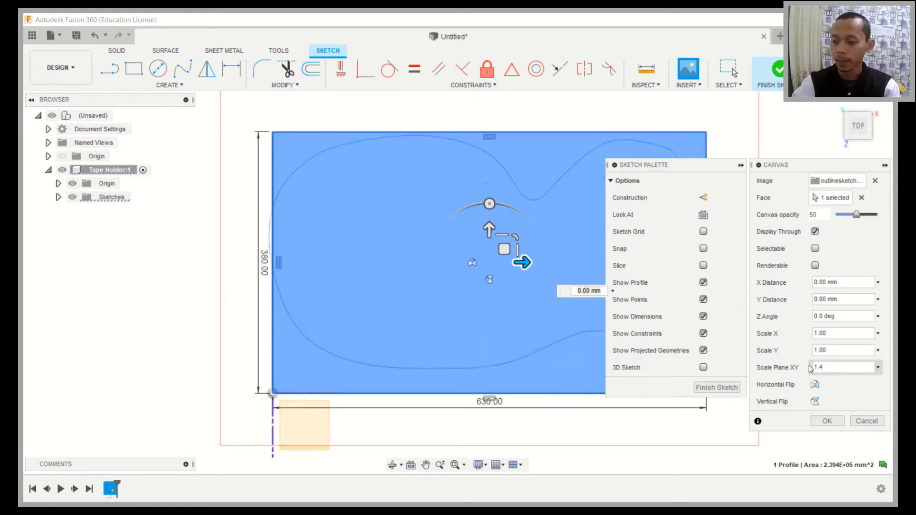
Step: Position the canvas with Z angle 180°, Y offset -15 and X offset 15 mm
{"action": "left_click", "coordinate": [809, 318]}
{"action": "type", "text": "180"}
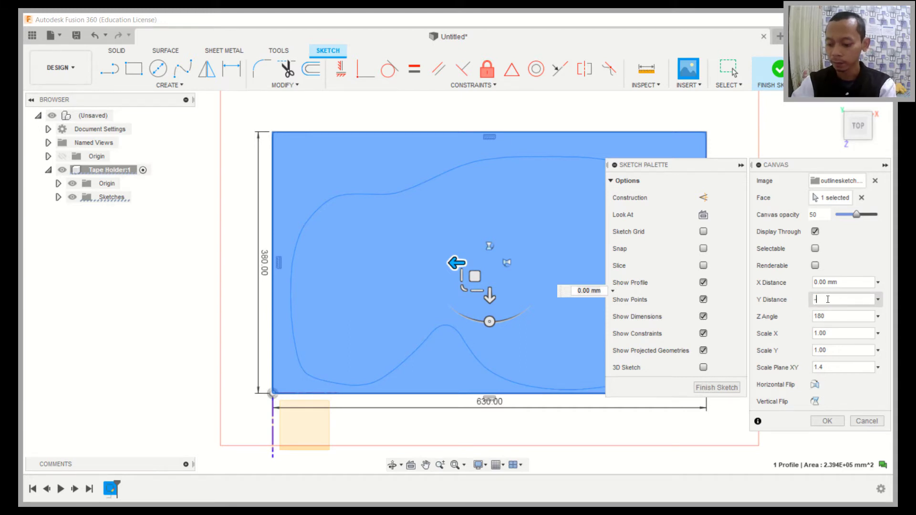
{"action": "left_click", "coordinate": [828, 299]}
{"action": "type", "text": "-15"}
{"action": "left_click", "coordinate": [855, 281]}
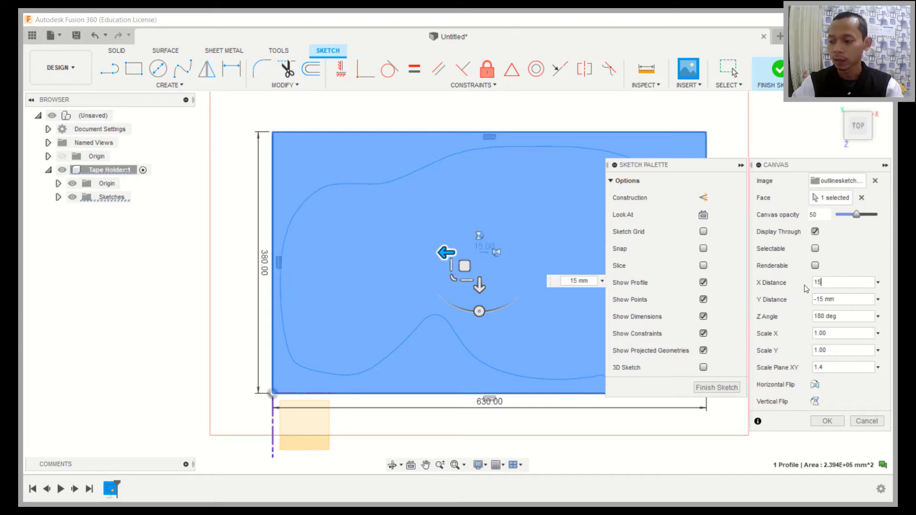
{"action": "left_click", "coordinate": [835, 422]}
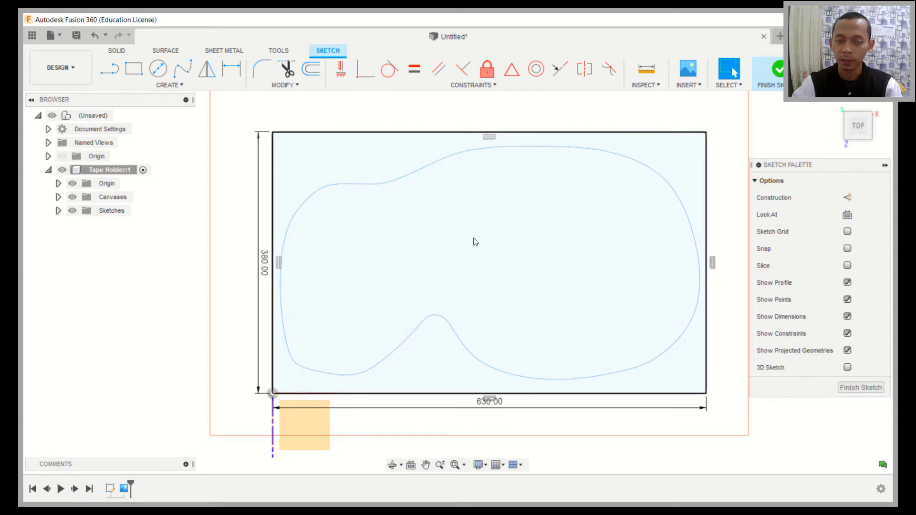
Step: Trace a spline along the outline's left edge, top-left curve and top edge
{"action": "left_click", "coordinate": [186, 74]}
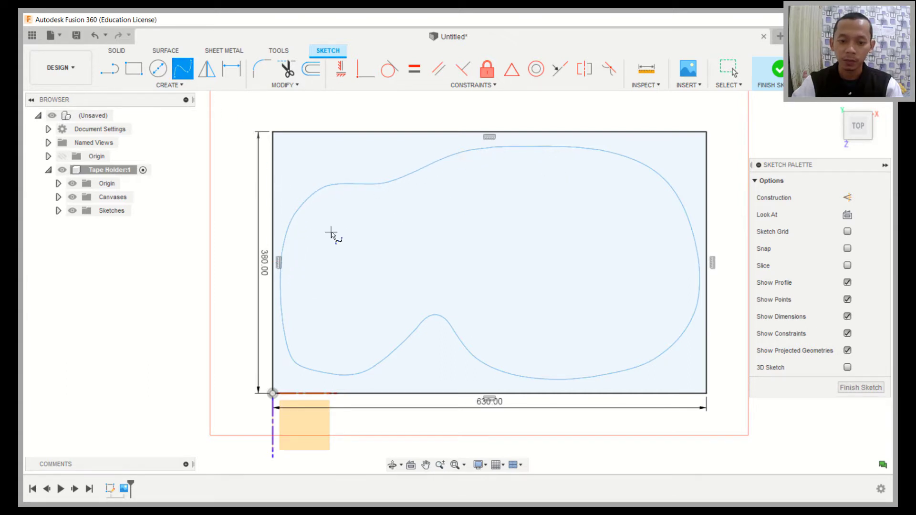
{"action": "scroll", "coordinate": [316, 268], "scroll_direction": "up", "scroll_amount": 10}
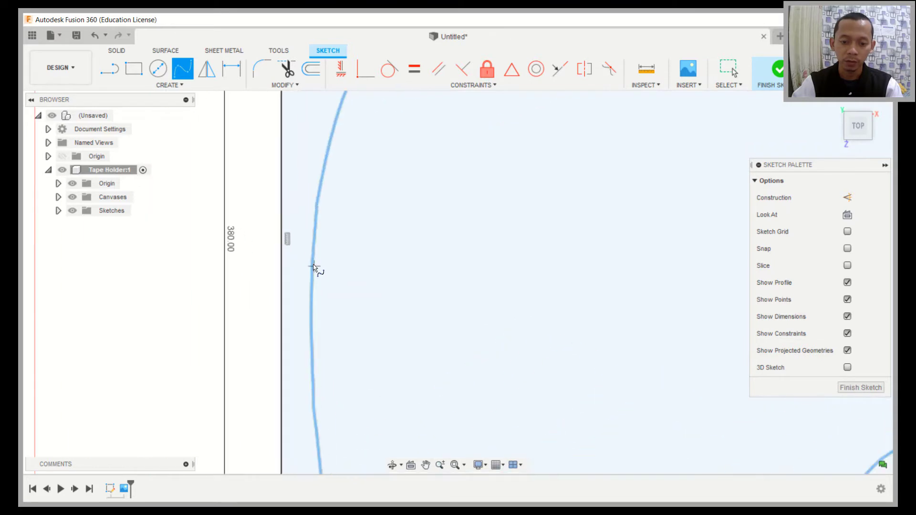
{"action": "middle_click_drag", "start_coordinate": [366, 183], "coordinate": [324, 298]}
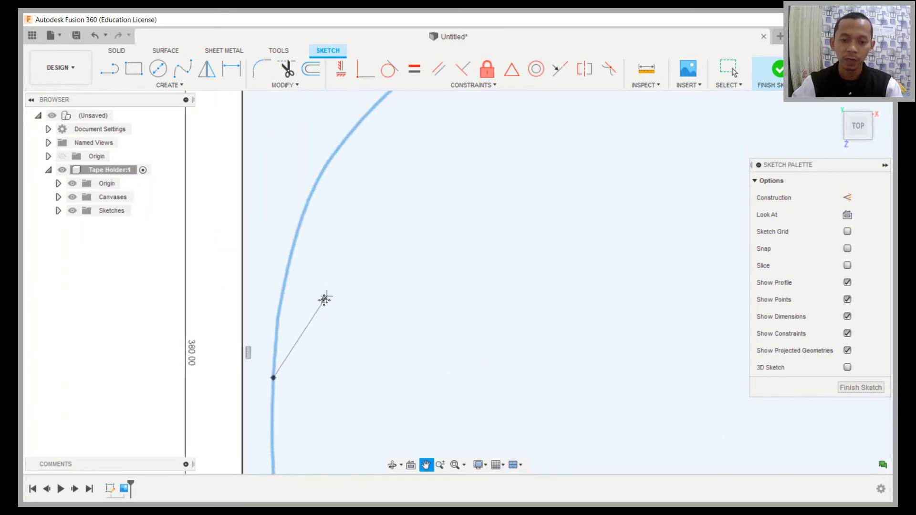
{"action": "left_click", "coordinate": [299, 224]}
{"action": "scroll", "coordinate": [372, 219], "scroll_direction": "down", "scroll_amount": 5}
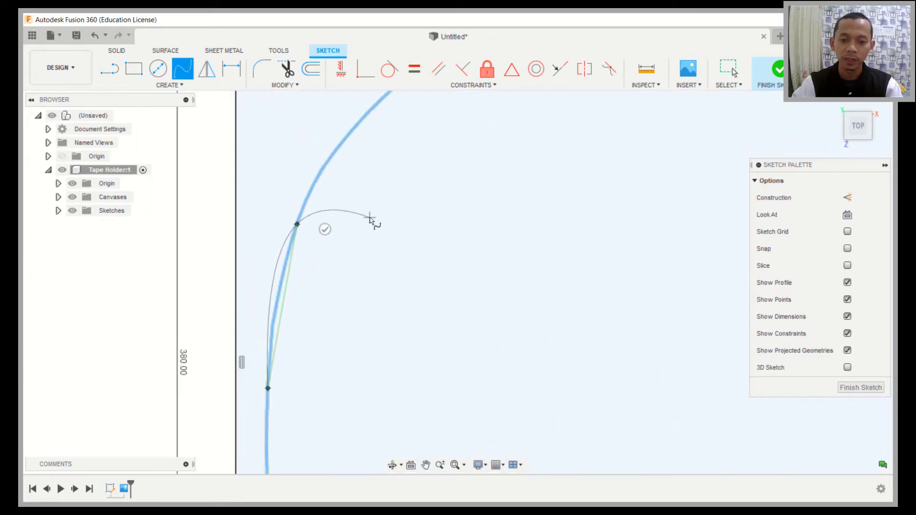
{"action": "middle_click_drag", "start_coordinate": [407, 206], "coordinate": [364, 258]}
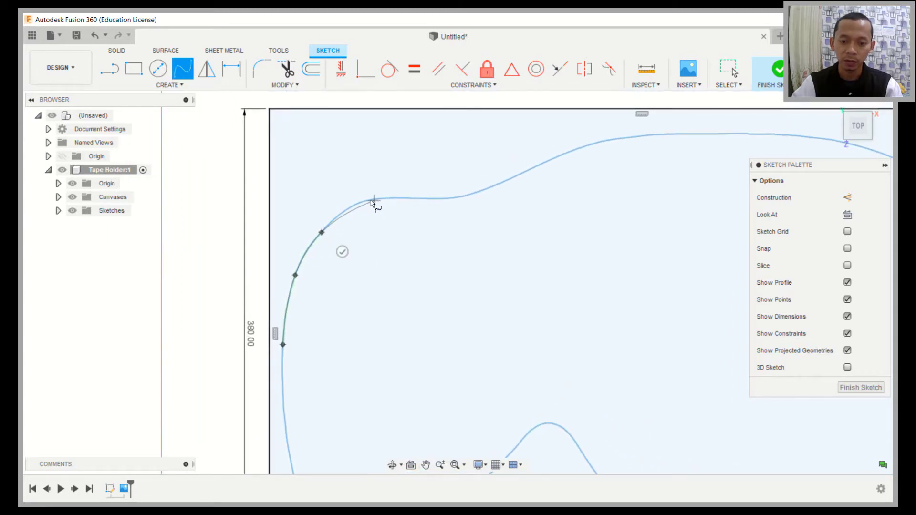
{"action": "left_click", "coordinate": [392, 198]}
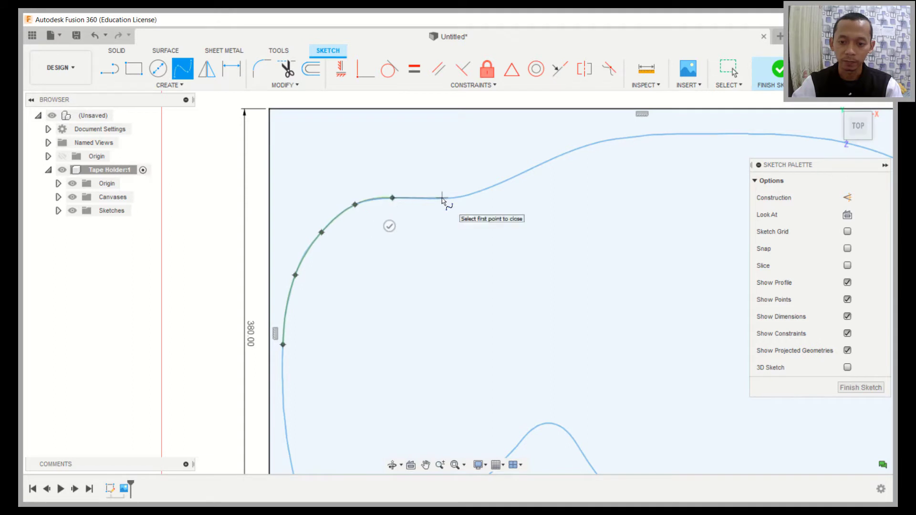
{"action": "left_click", "coordinate": [442, 198]}
{"action": "left_click", "coordinate": [467, 194]}
{"action": "left_click", "coordinate": [516, 176]}
{"action": "left_click", "coordinate": [580, 146]}
{"action": "left_click", "coordinate": [640, 136]}
{"action": "double_click", "coordinate": [729, 134]}
Step: Continue a new spline from that endpoint over the top-right curve and down the right side
{"action": "middle_click_drag", "start_coordinate": [763, 145], "coordinate": [423, 159]}
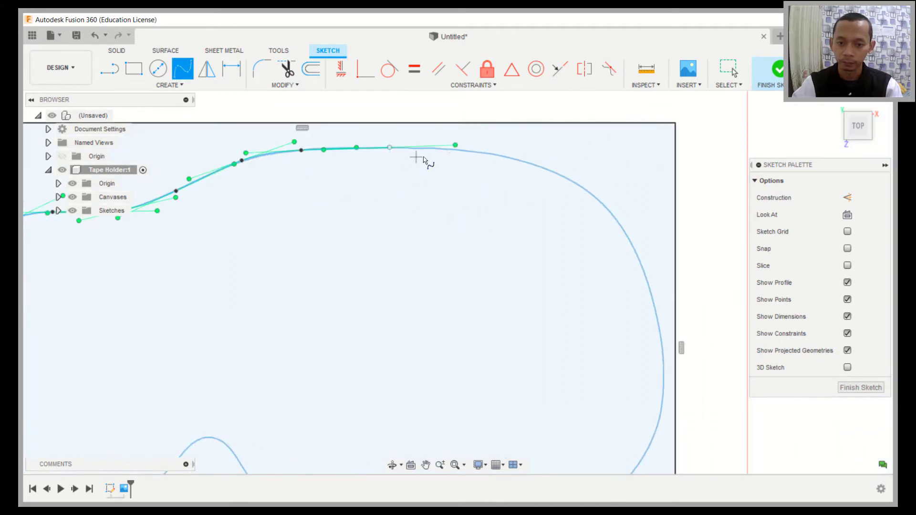
{"action": "left_click", "coordinate": [477, 152]}
{"action": "left_click", "coordinate": [607, 213]}
{"action": "scroll", "coordinate": [616, 238], "scroll_direction": "down", "scroll_amount": 2}
{"action": "scroll", "coordinate": [571, 189], "scroll_direction": "up", "scroll_amount": 2}
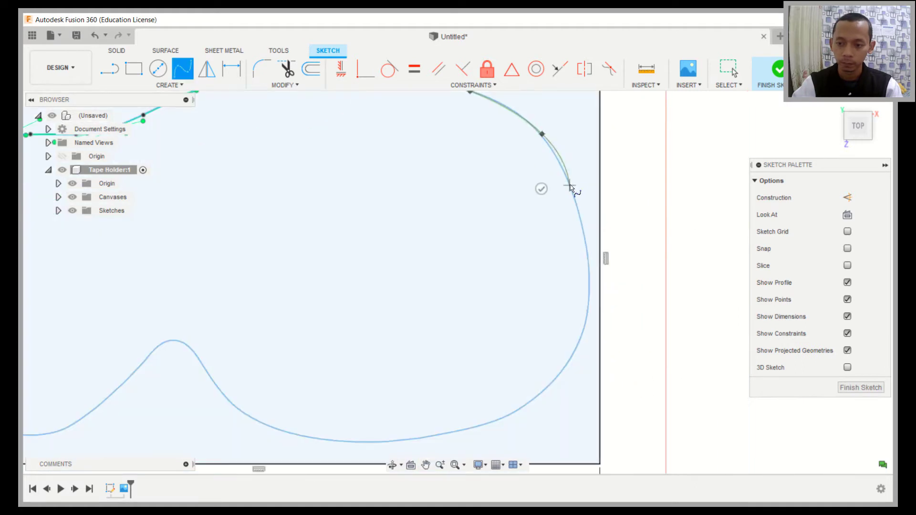
{"action": "left_click", "coordinate": [585, 237]}
{"action": "left_click", "coordinate": [587, 311]}
{"action": "left_click", "coordinate": [551, 383]}
Step: Trace the bottom curve and bottom-left curve, closing the outline spline
{"action": "middle_click_drag", "start_coordinate": [544, 393], "coordinate": [586, 251]}
{"action": "left_click", "coordinate": [544, 275]}
{"action": "left_click", "coordinate": [459, 296]}
{"action": "left_click", "coordinate": [381, 299]}
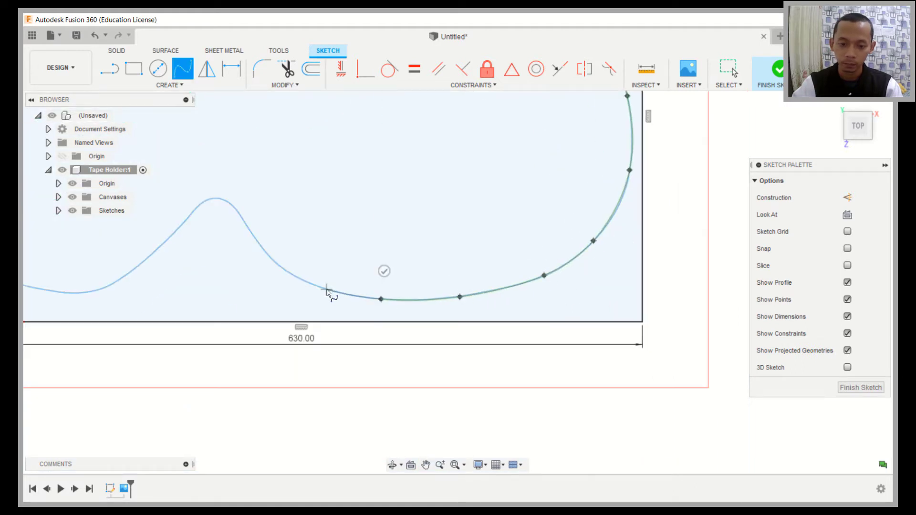
{"action": "middle_click_drag", "start_coordinate": [263, 238], "coordinate": [328, 251]}
{"action": "left_click", "coordinate": [307, 232]}
{"action": "scroll", "coordinate": [257, 228], "scroll_direction": "down", "scroll_amount": 3}
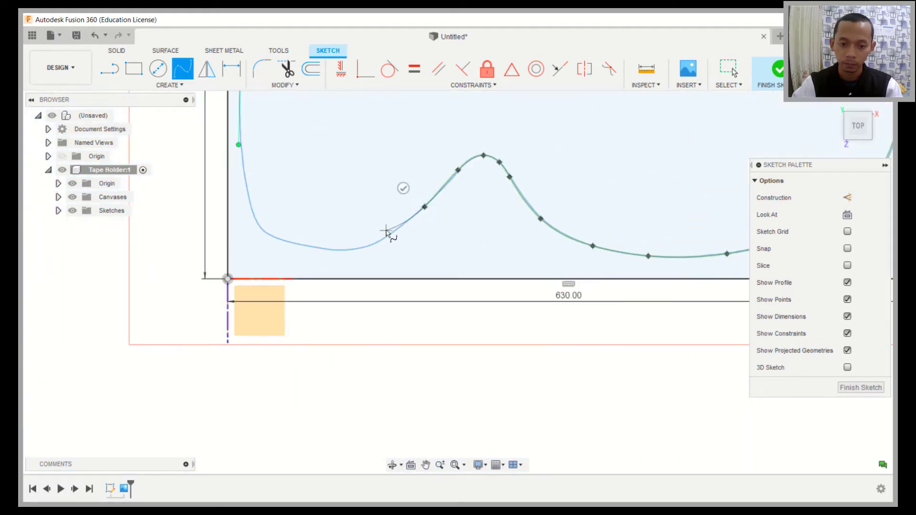
{"action": "scroll", "coordinate": [257, 182], "scroll_direction": "up", "scroll_amount": 5}
{"action": "left_click", "coordinate": [274, 270]}
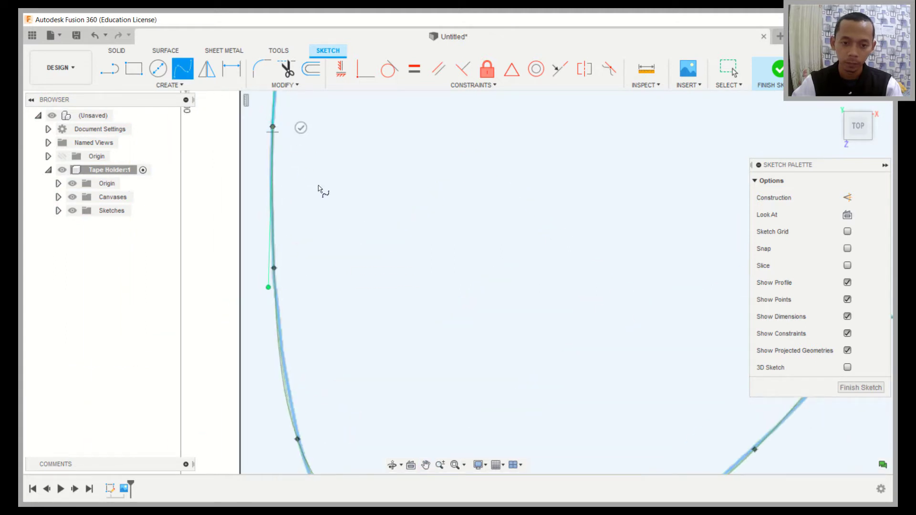
{"action": "double_click", "coordinate": [300, 126]}
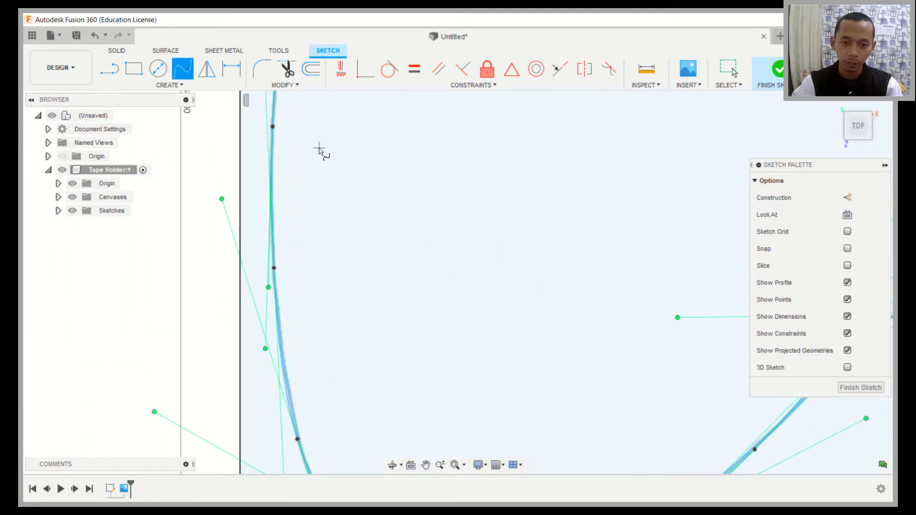
Step: Smooth the spline's bottom-left curve by dragging its tangent handle
{"action": "scroll", "coordinate": [336, 178], "scroll_direction": "down", "scroll_amount": 5}
{"action": "scroll", "coordinate": [399, 228], "scroll_direction": "down", "scroll_amount": 2}
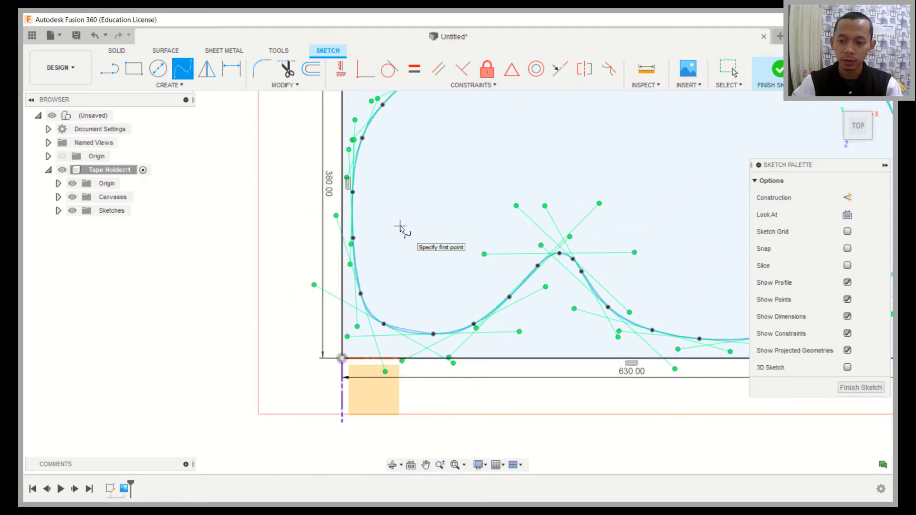
{"action": "scroll", "coordinate": [525, 184], "scroll_direction": "down", "scroll_amount": 4}
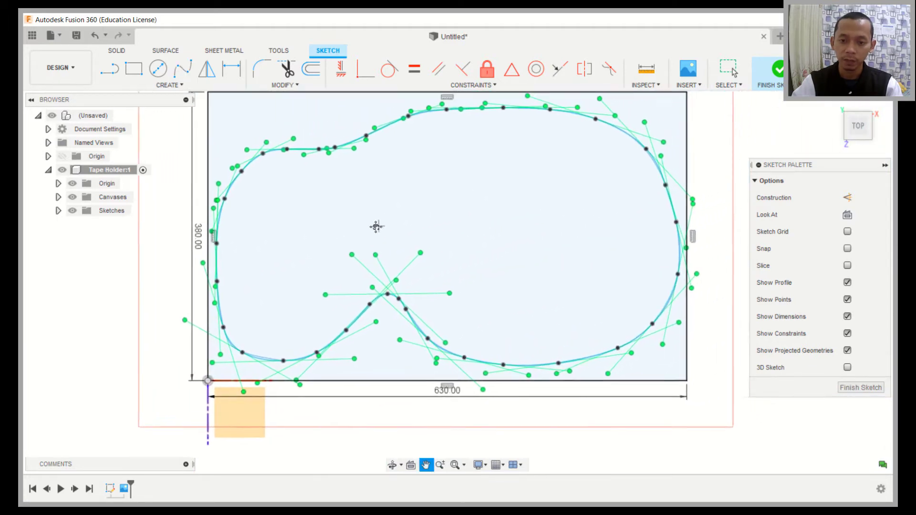
{"action": "middle_click_drag", "start_coordinate": [376, 227], "coordinate": [348, 249]}
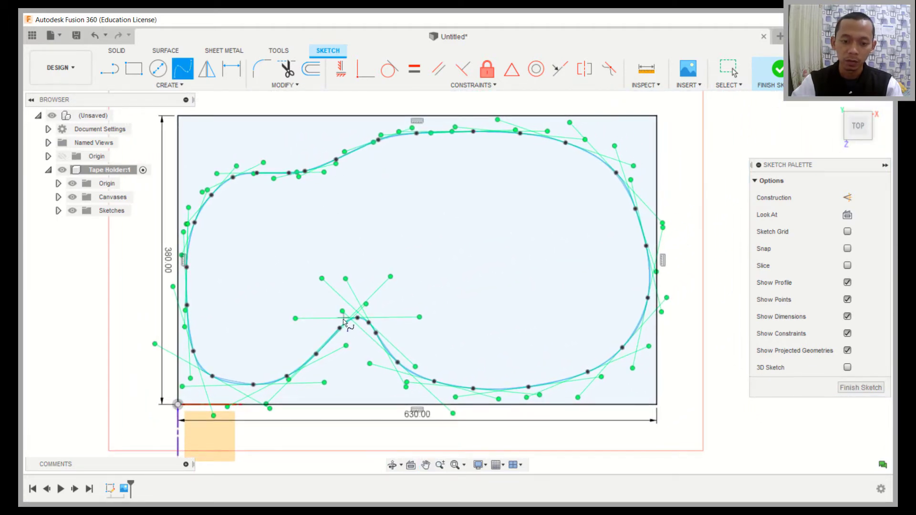
{"action": "scroll", "coordinate": [344, 319], "scroll_direction": "up", "scroll_amount": 1}
{"action": "middle_click_drag", "start_coordinate": [387, 255], "coordinate": [515, 158]}
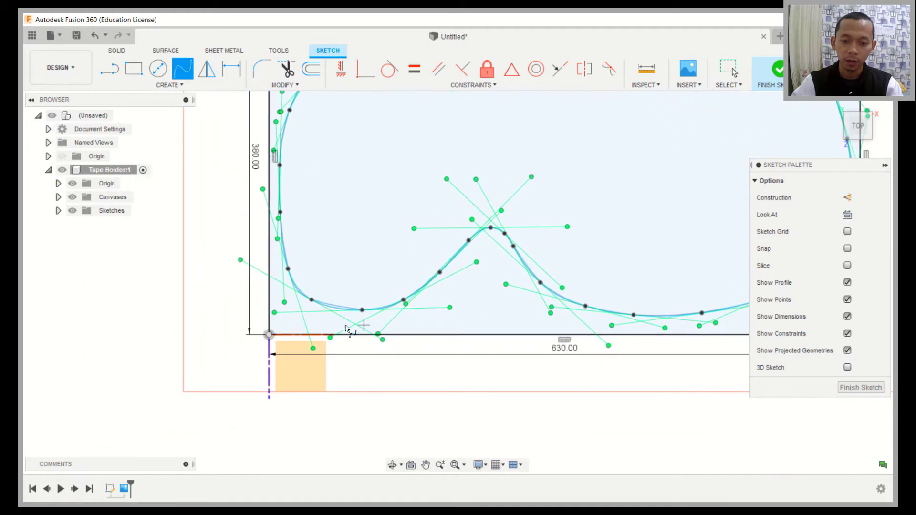
{"action": "scroll", "coordinate": [343, 258], "scroll_direction": "up", "scroll_amount": 4}
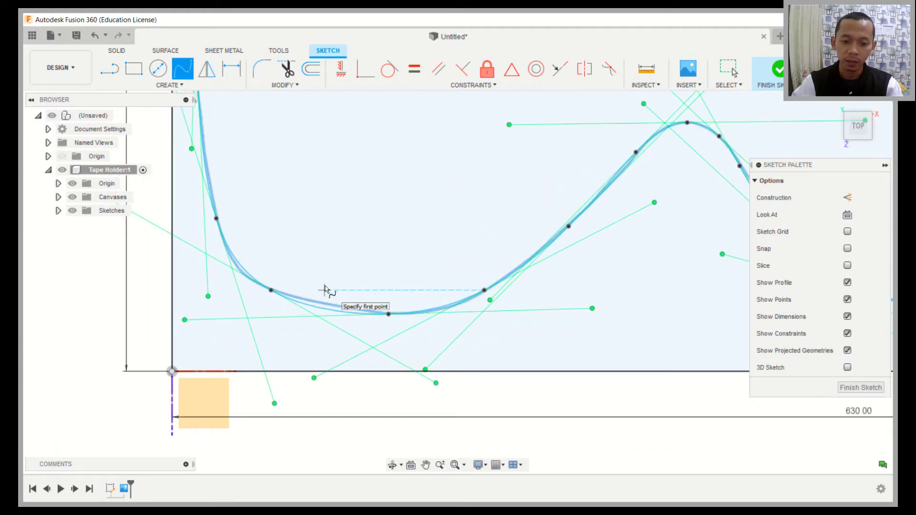
{"action": "key", "text": "Escape"}
{"action": "left_click", "coordinate": [272, 293]}
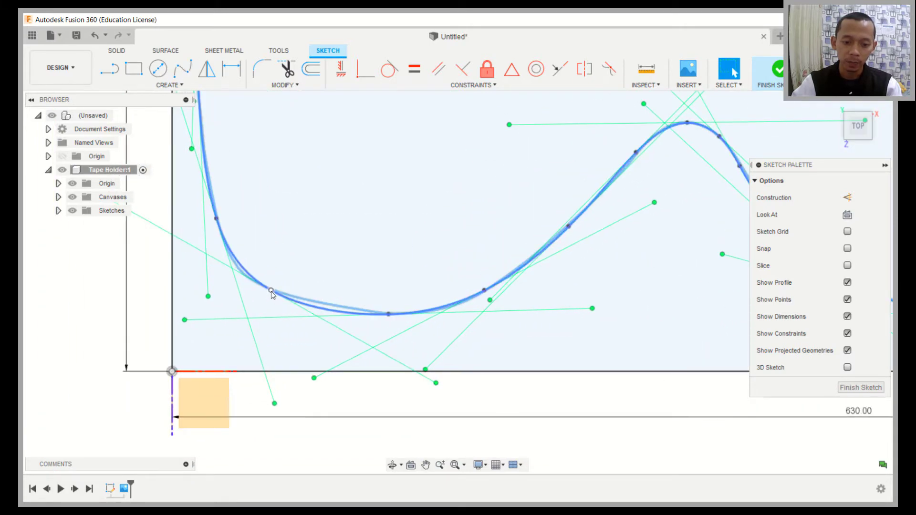
{"action": "left_click", "coordinate": [271, 291]}
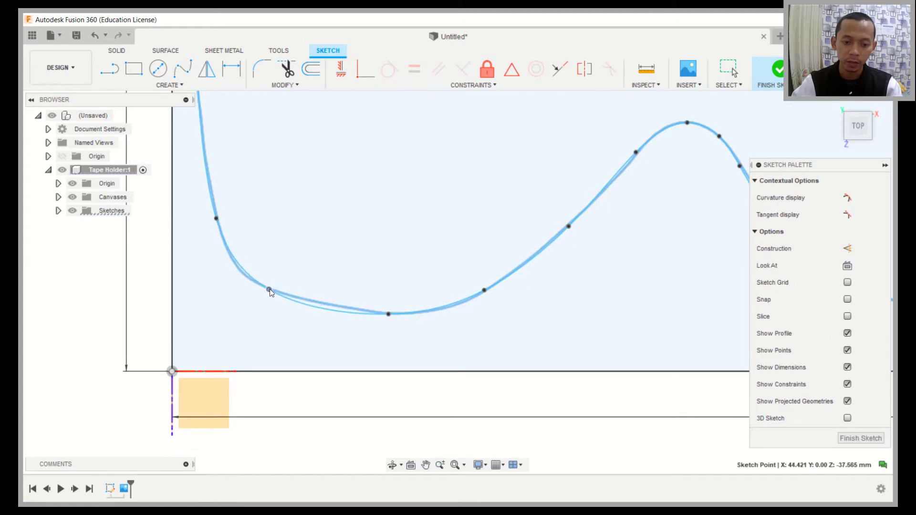
{"action": "key", "text": "Escape"}
{"action": "left_click", "coordinate": [270, 292]}
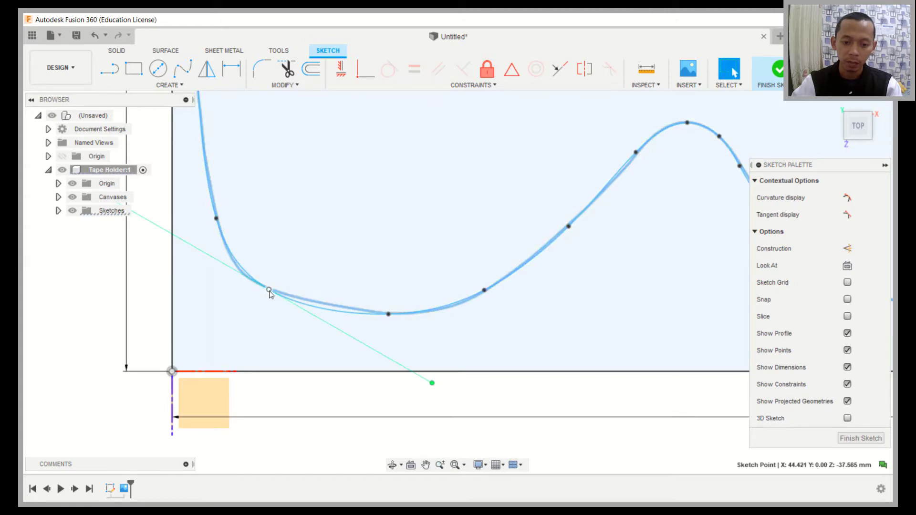
{"action": "left_click_drag", "start_coordinate": [432, 383], "coordinate": [405, 335]}
Step: Frame the whole profile and finish the sketch
{"action": "scroll", "coordinate": [486, 339], "scroll_direction": "down", "scroll_amount": 5}
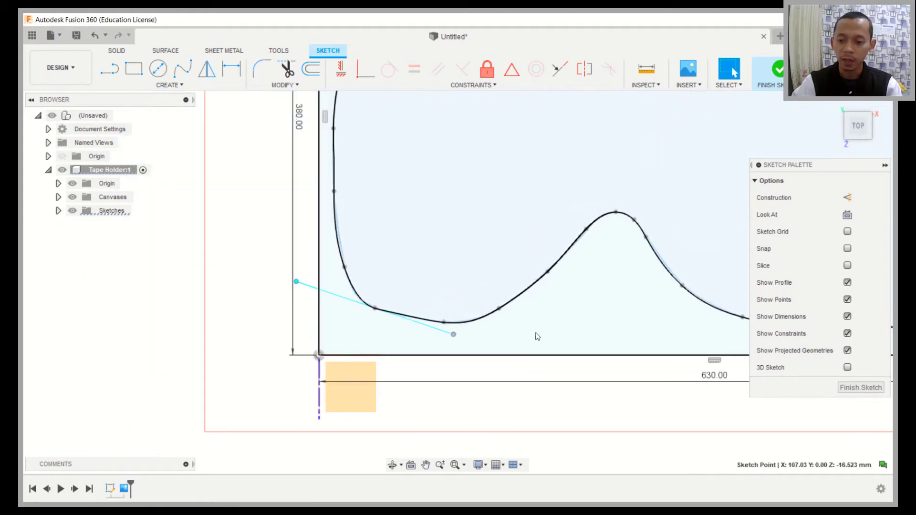
{"action": "middle_click_drag", "start_coordinate": [577, 329], "coordinate": [451, 310]}
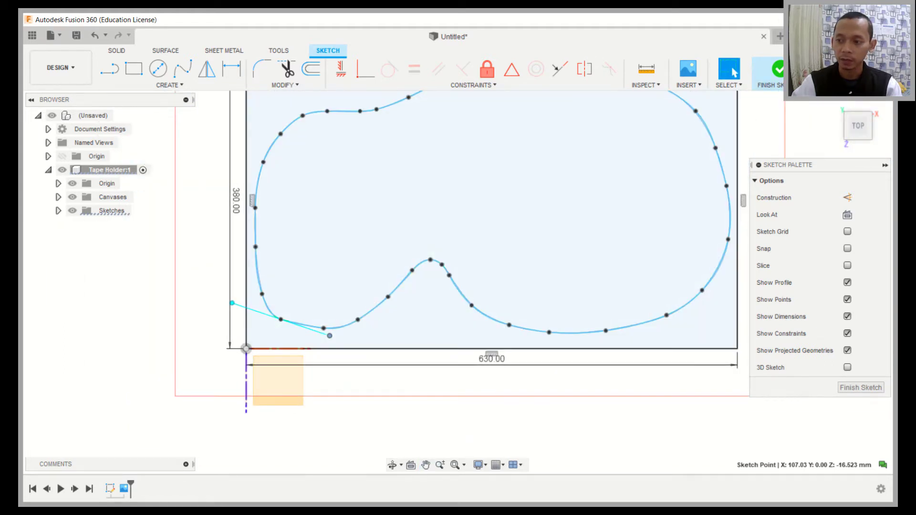
{"action": "left_click", "coordinate": [778, 72]}
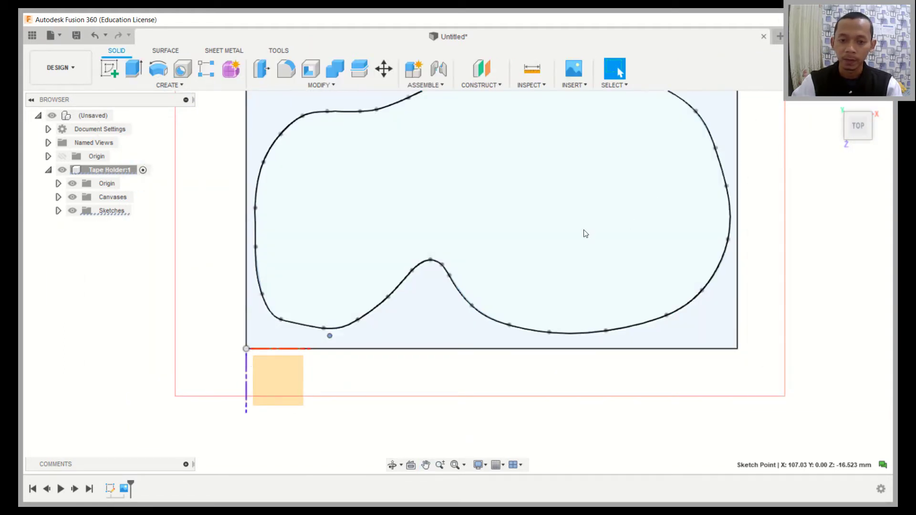
Step: Centre the spline outline in view and open the Solid toolbar's MODIFY menu
{"action": "scroll", "coordinate": [477, 196], "scroll_direction": "up", "scroll_amount": 1}
{"action": "scroll", "coordinate": [477, 199], "scroll_direction": "down", "scroll_amount": 3}
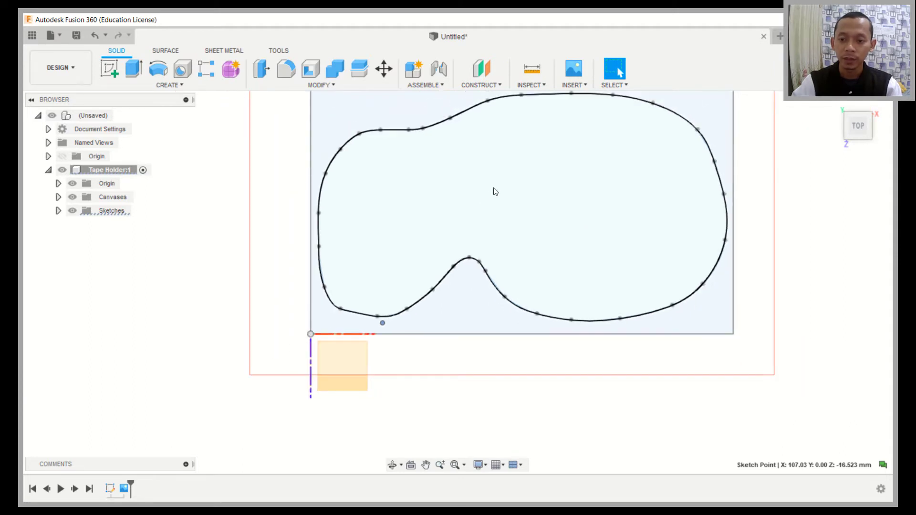
{"action": "middle_click_drag", "start_coordinate": [493, 191], "coordinate": [466, 237]}
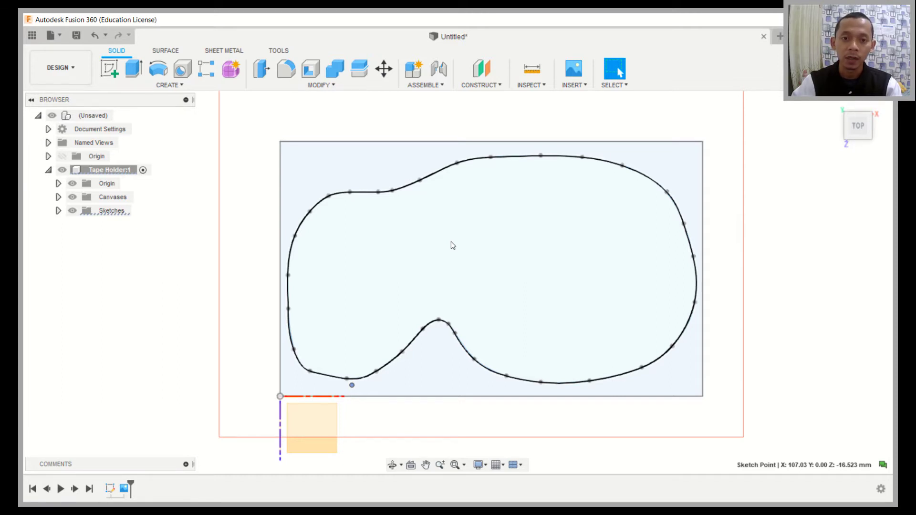
{"action": "left_click", "coordinate": [392, 192]}
{"action": "left_click", "coordinate": [333, 86]}
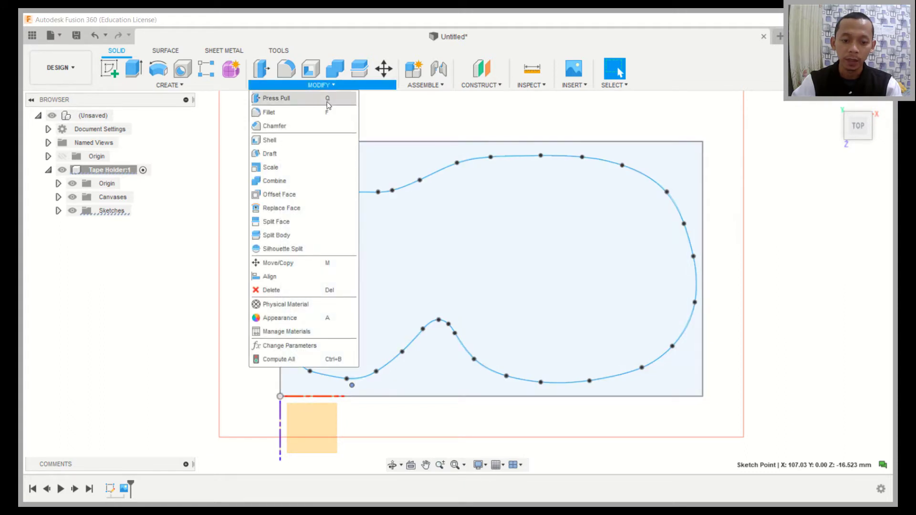
Step: Add user parameters start = 15 mm and Radius = 100 mm
{"action": "left_click", "coordinate": [296, 347]}
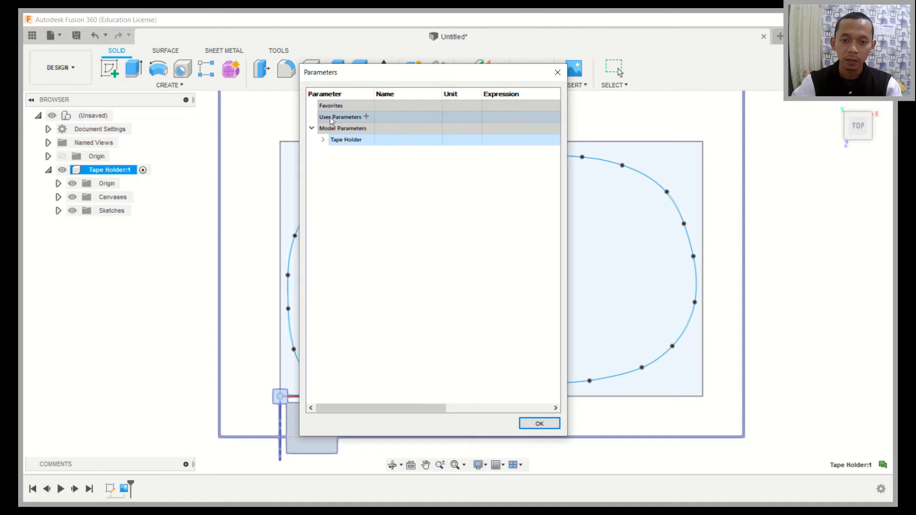
{"action": "left_click", "coordinate": [367, 117]}
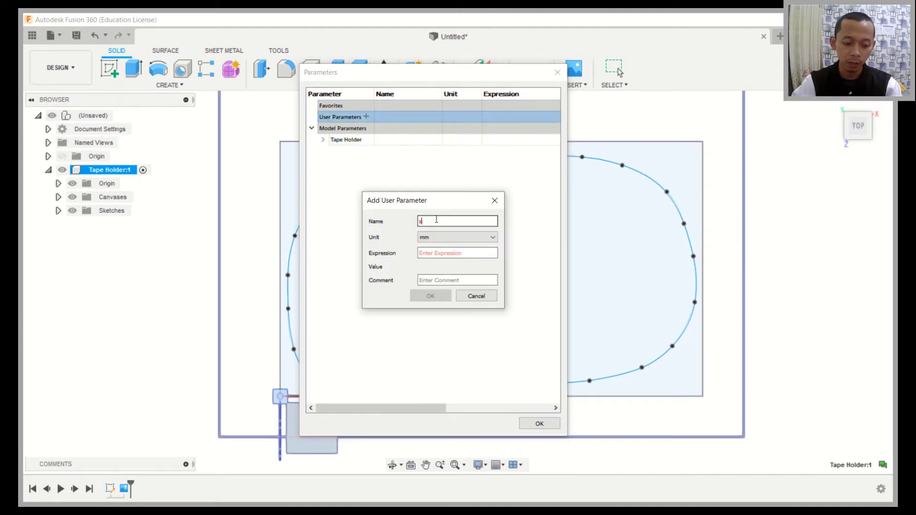
{"action": "type", "text": "start"}
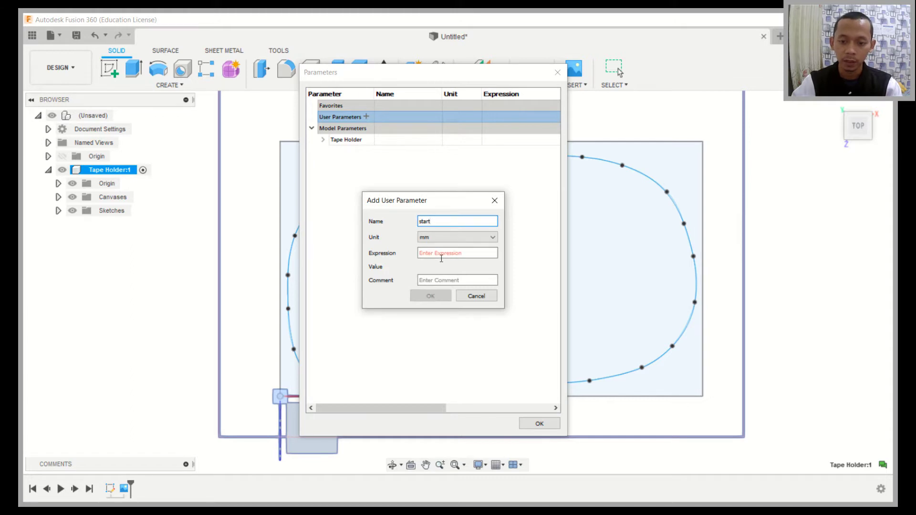
{"action": "left_click", "coordinate": [440, 254]}
{"action": "type", "text": "15"}
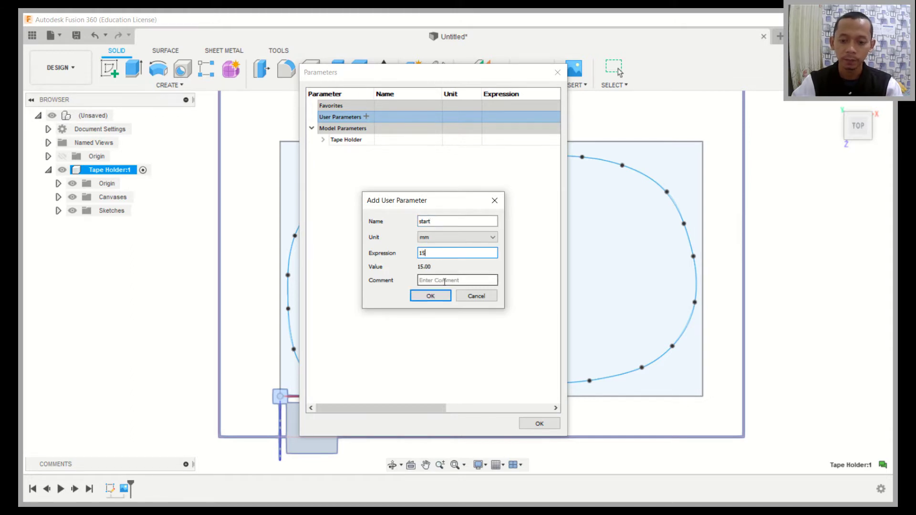
{"action": "left_click", "coordinate": [430, 296]}
{"action": "left_click", "coordinate": [366, 117]}
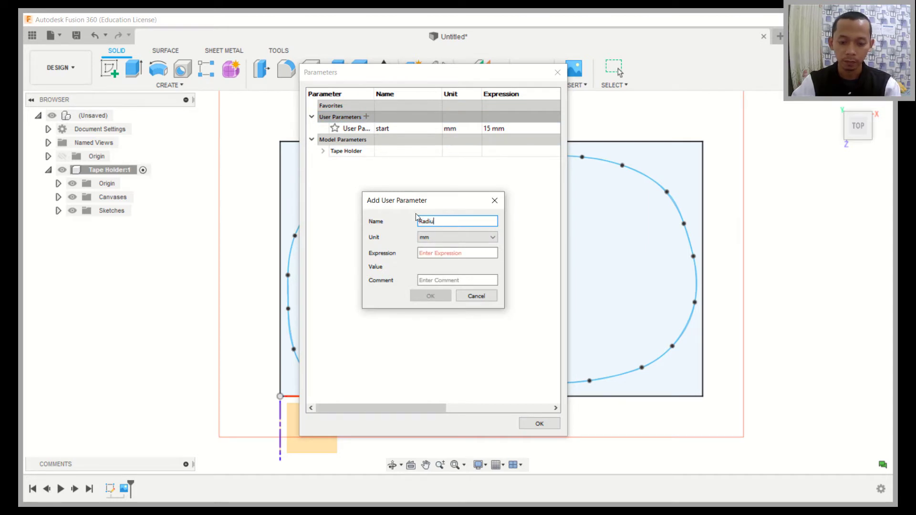
{"action": "left_click", "coordinate": [427, 254]}
{"action": "type", "text": "100"}
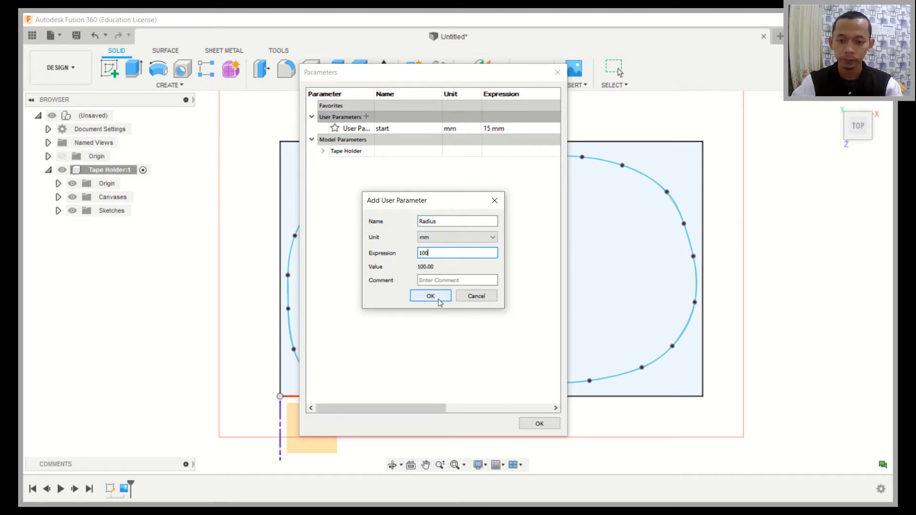
{"action": "left_click", "coordinate": [430, 296]}
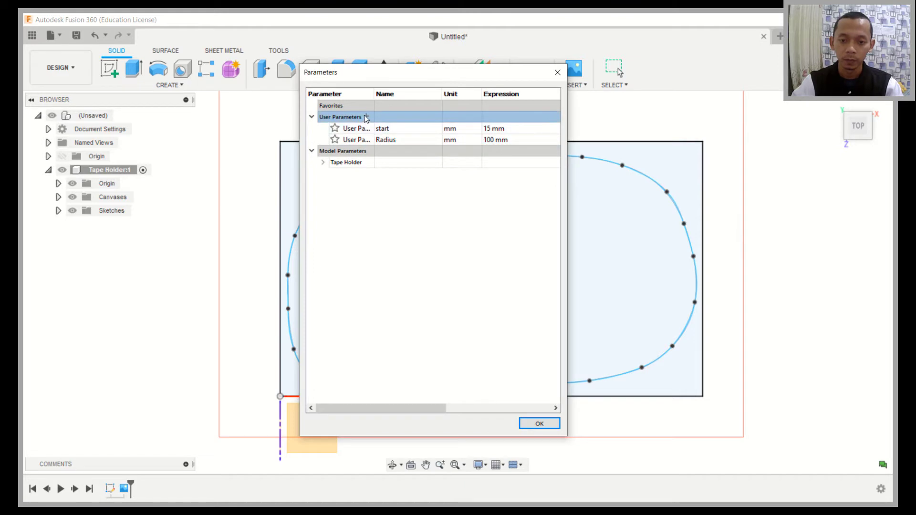
Step: Add user parameters Gap = 6 mm, Depth = 20 mm and t1 = 22 mm
{"action": "left_click", "coordinate": [365, 117]}
{"action": "type", "text": "Gap"}
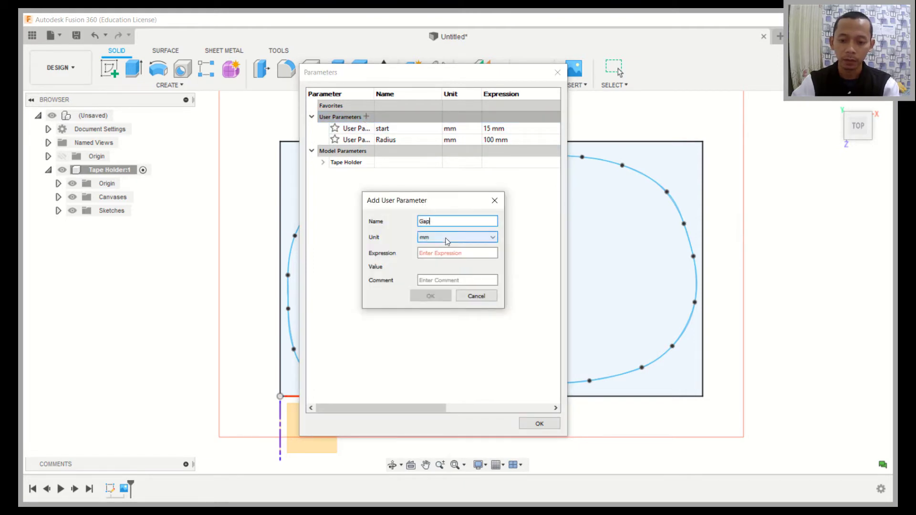
{"action": "left_click", "coordinate": [441, 253]}
{"action": "type", "text": "6"}
{"action": "left_click", "coordinate": [430, 295]}
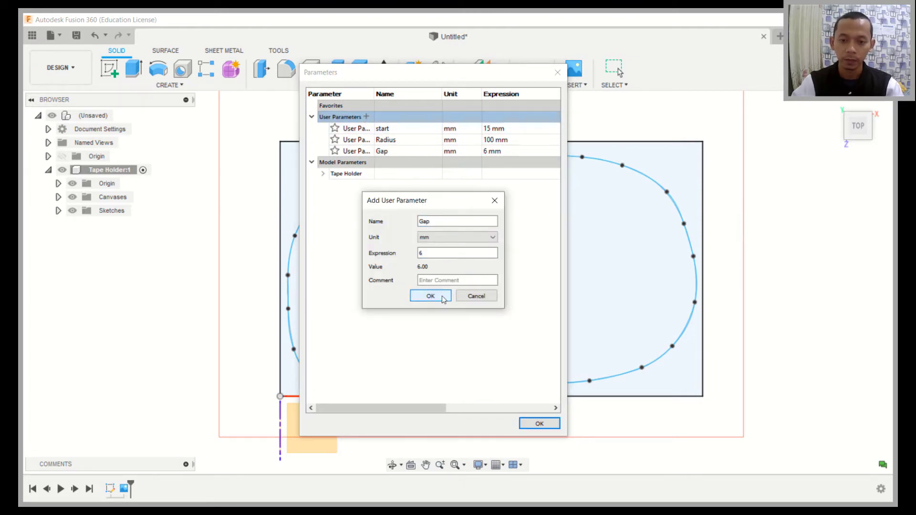
{"action": "left_click", "coordinate": [366, 116]}
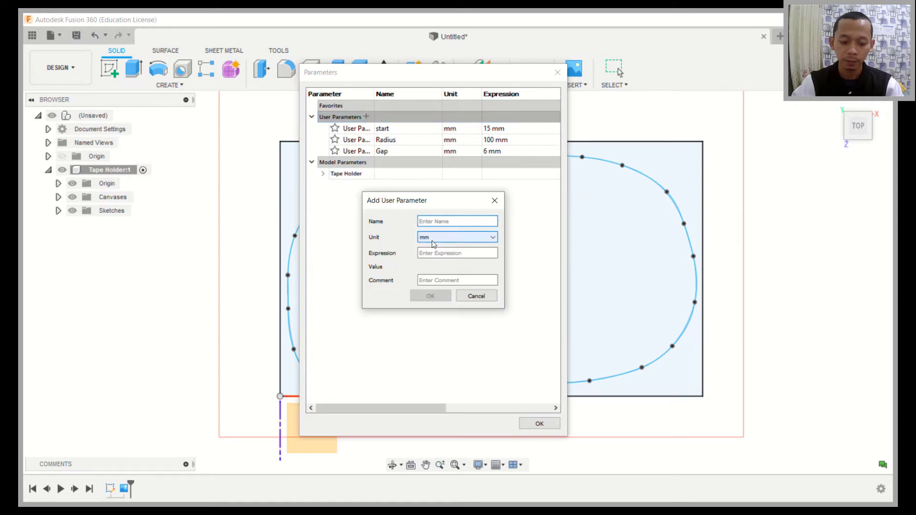
{"action": "type", "text": "Dept"}
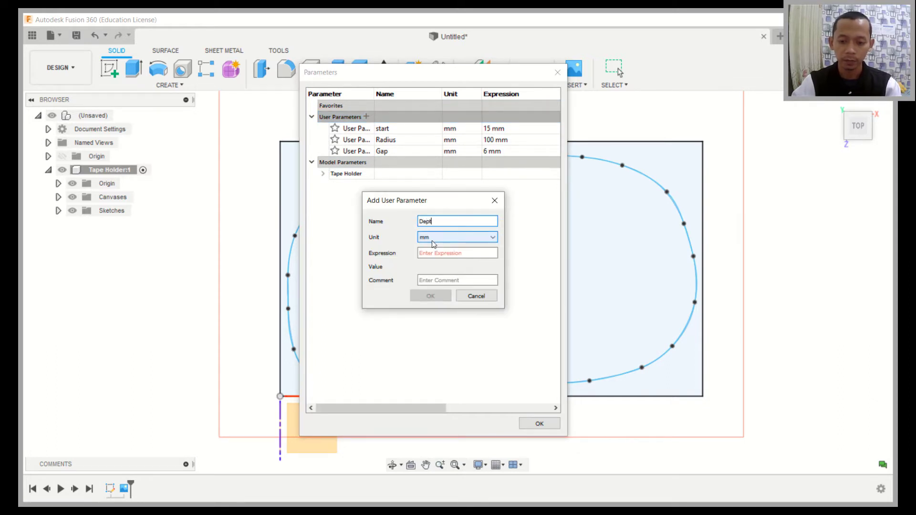
{"action": "type", "text": "h"}
{"action": "type", "text": "2"}
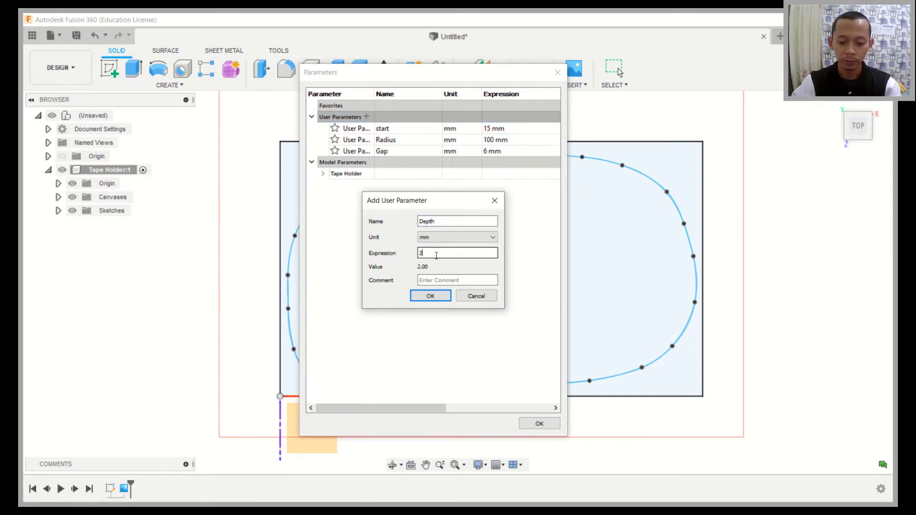
{"action": "type", "text": "0"}
{"action": "left_click", "coordinate": [430, 295]}
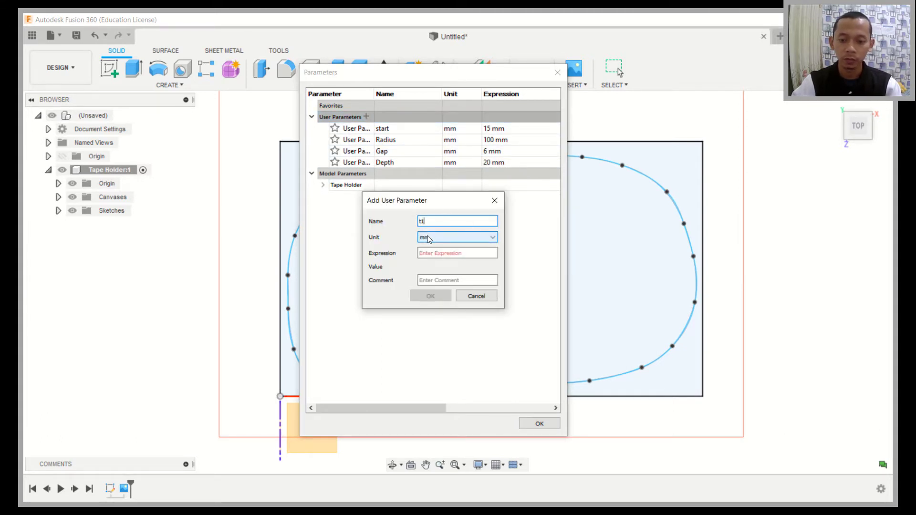
{"action": "left_click", "coordinate": [432, 252]}
{"action": "type", "text": "22"}
{"action": "left_click", "coordinate": [431, 295]}
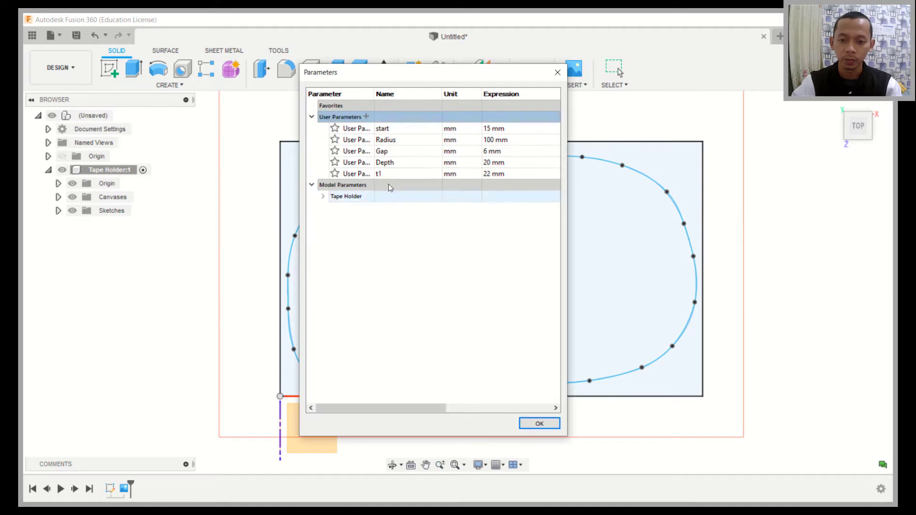
Step: Add user parameters t2 = 29 mm and t3 = 39 mm, then close the parameters list
{"action": "left_click", "coordinate": [366, 116]}
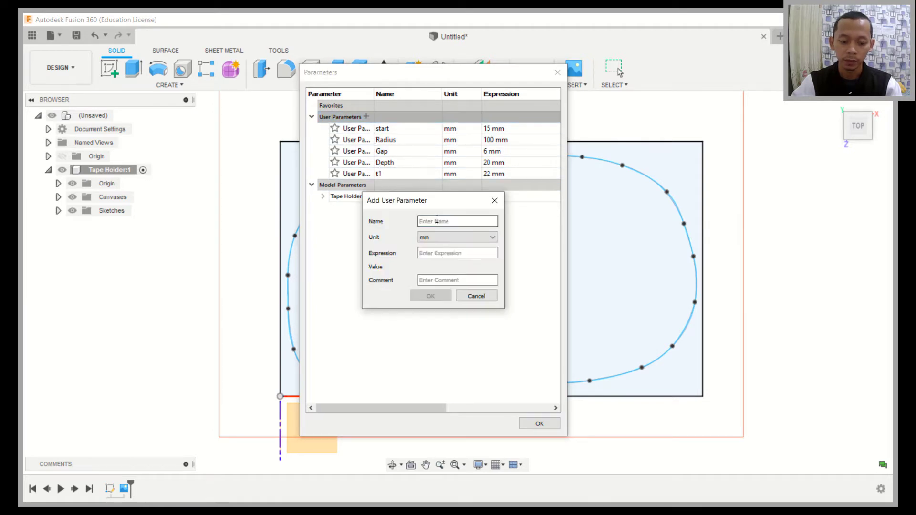
{"action": "type", "text": "t2"}
{"action": "left_click", "coordinate": [438, 253]}
{"action": "type", "text": "29"}
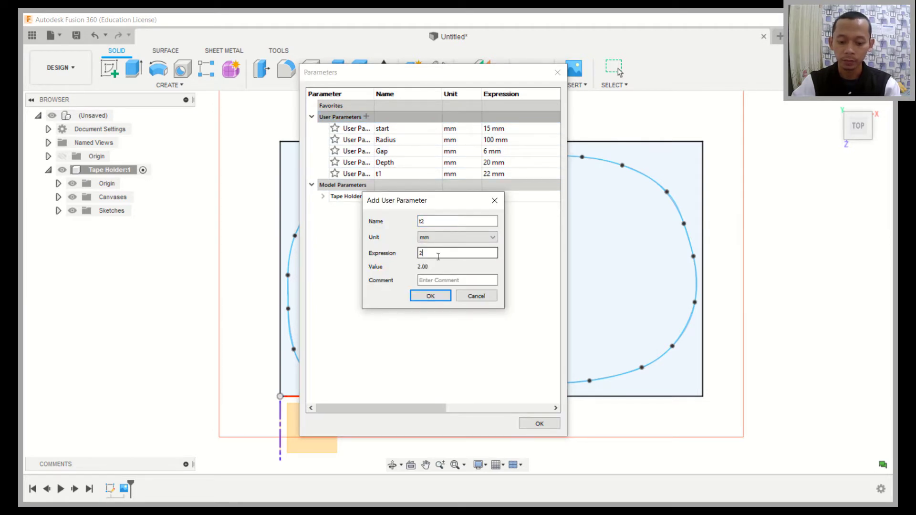
{"action": "left_click", "coordinate": [430, 296]}
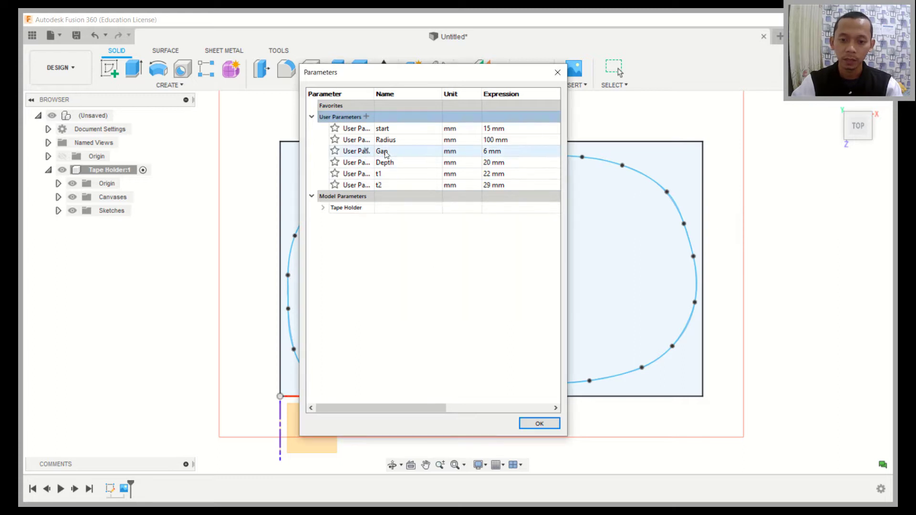
{"action": "left_click", "coordinate": [365, 117]}
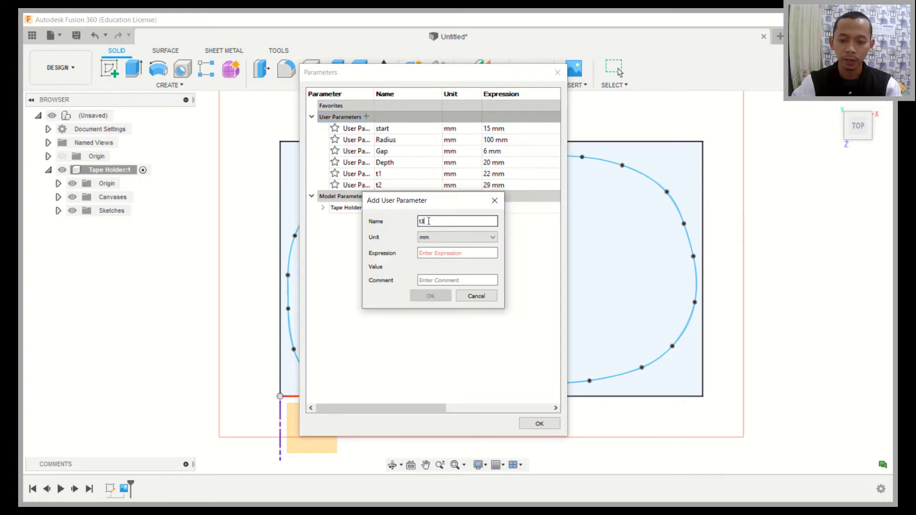
{"action": "type", "text": "39"}
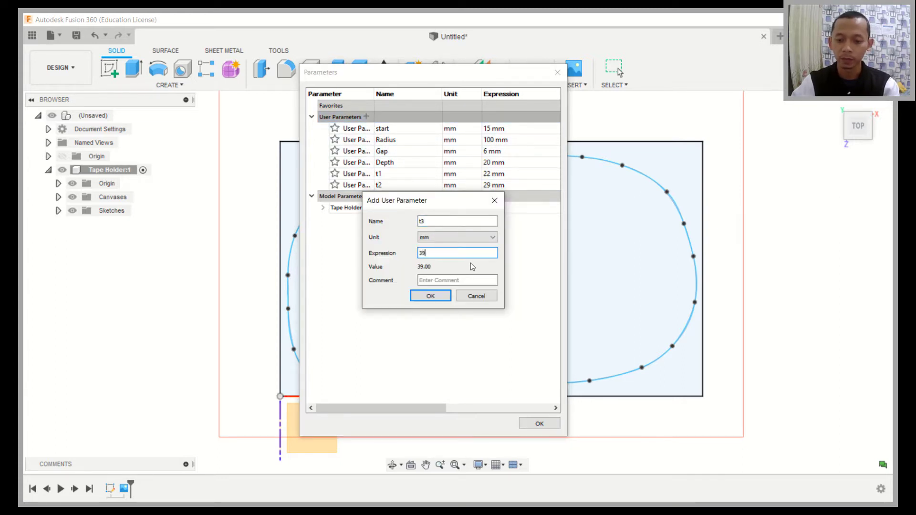
{"action": "left_click", "coordinate": [436, 296]}
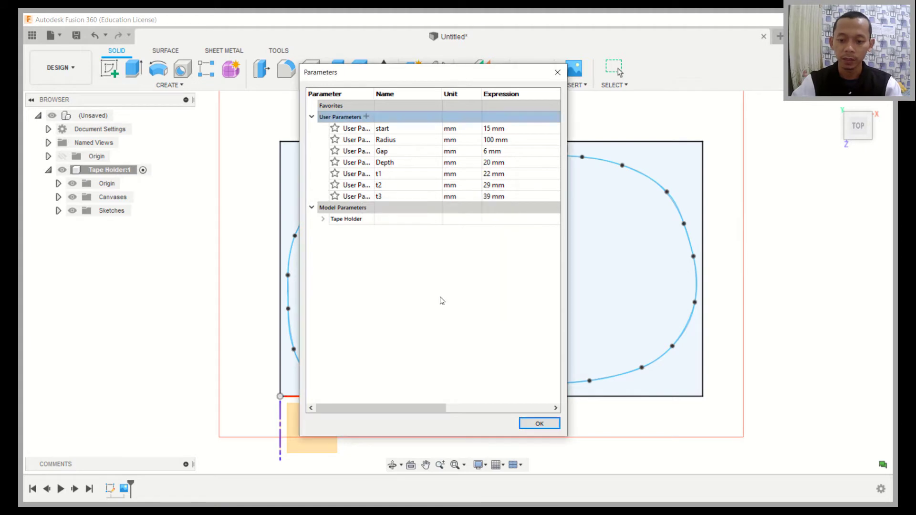
{"action": "left_click", "coordinate": [539, 424]}
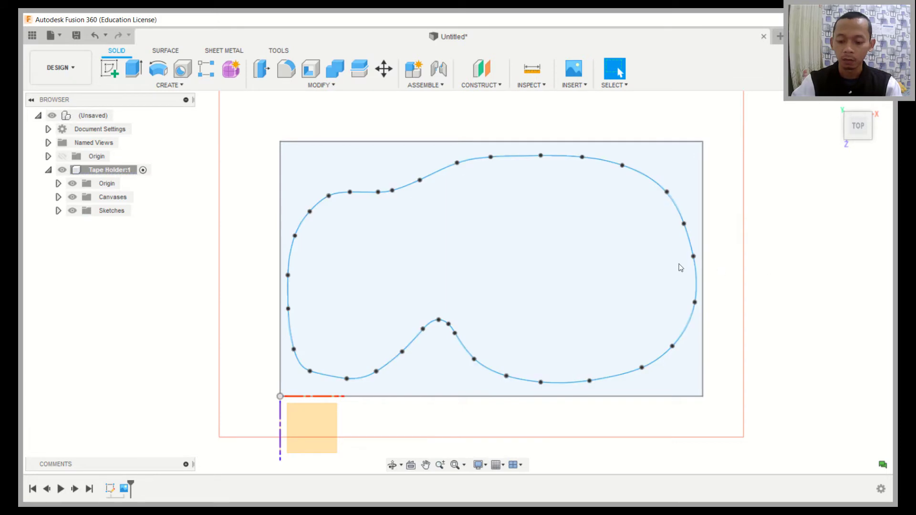
Step: Start a new sketch on the canvas face
{"action": "middle_click_drag", "start_coordinate": [462, 236], "coordinate": [426, 214]}
{"action": "key", "text": "Escape"}
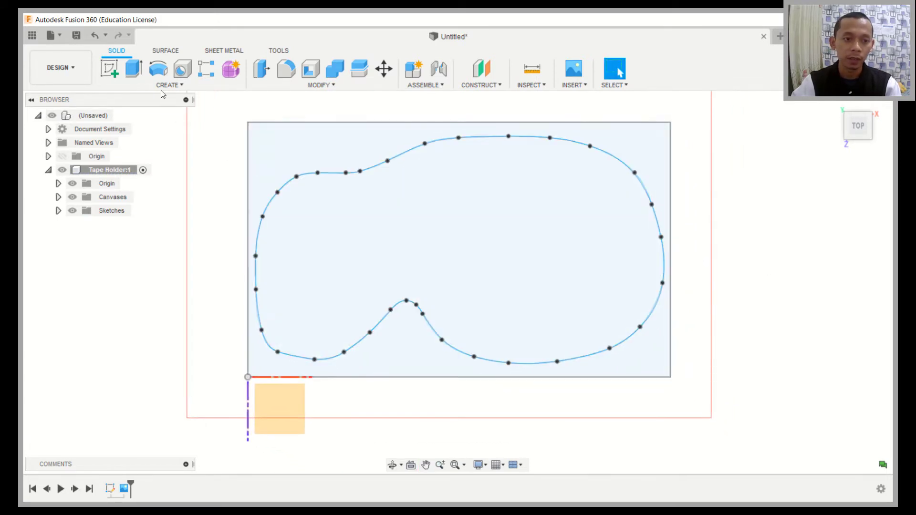
{"action": "left_click", "coordinate": [109, 72]}
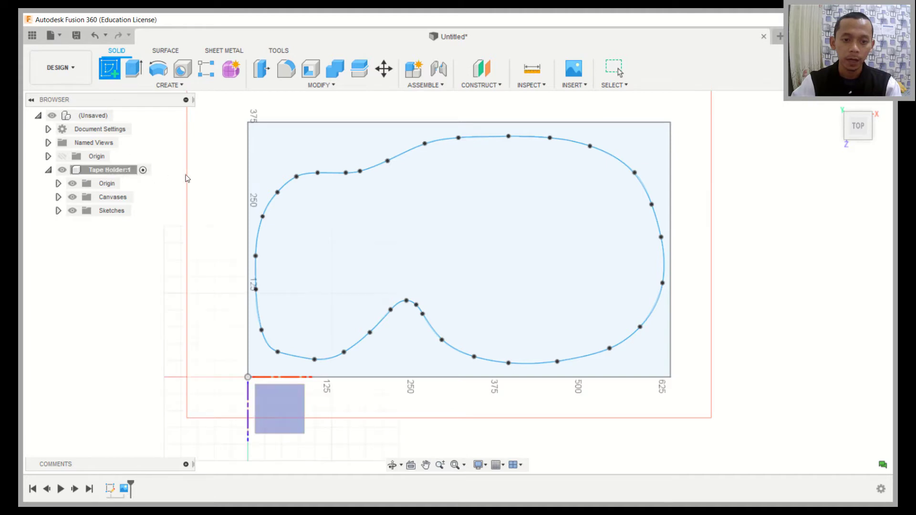
{"action": "left_click", "coordinate": [331, 146]}
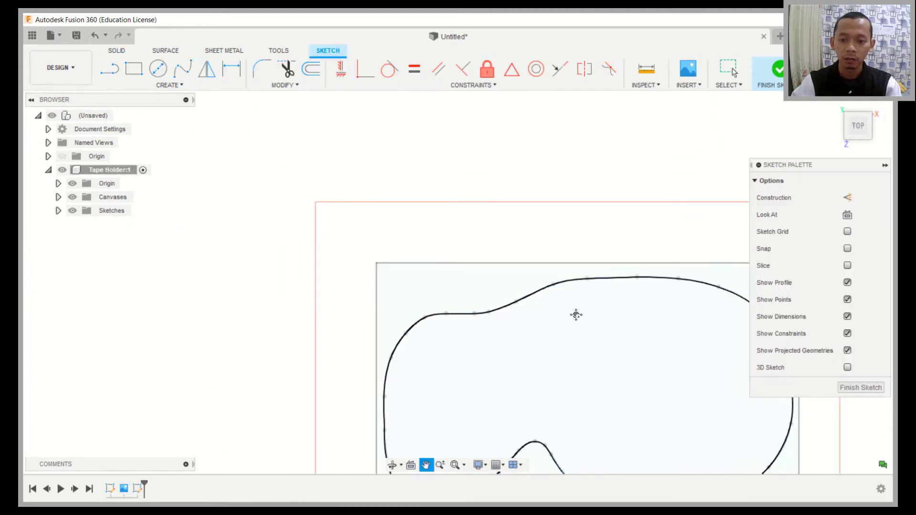
Step: Draw the first vertical line from the outline's top-left edge down to the bottom edge
{"action": "middle_click_drag", "start_coordinate": [576, 313], "coordinate": [460, 200]}
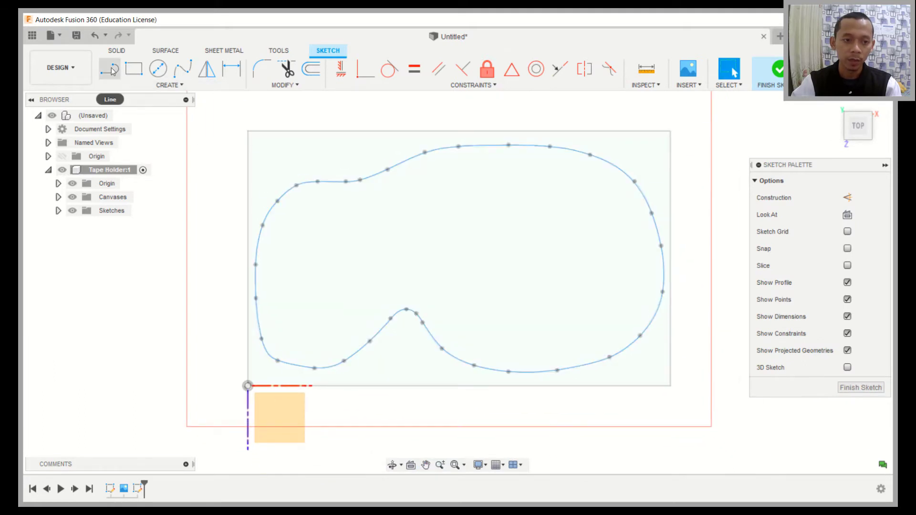
{"action": "key", "text": "l"}
{"action": "scroll", "coordinate": [275, 143], "scroll_direction": "up", "scroll_amount": 5}
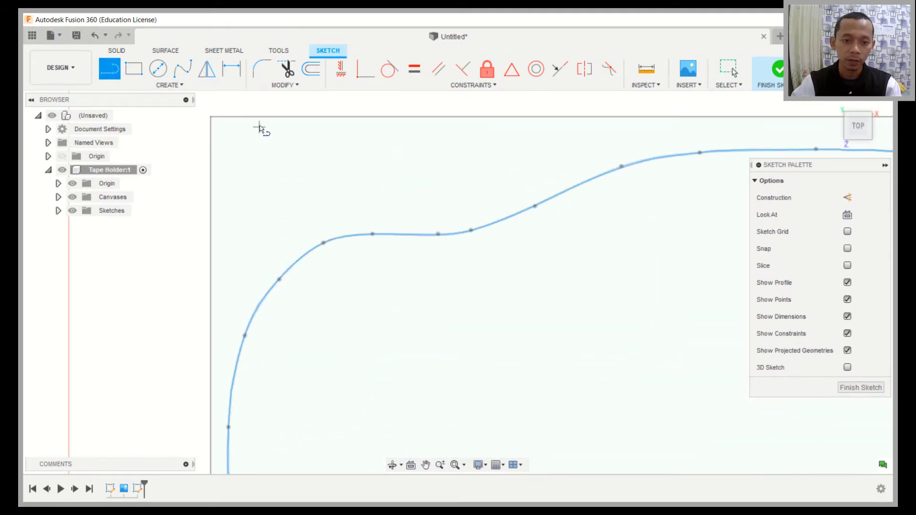
{"action": "left_click", "coordinate": [260, 123]}
{"action": "scroll", "coordinate": [272, 229], "scroll_direction": "down", "scroll_amount": 5}
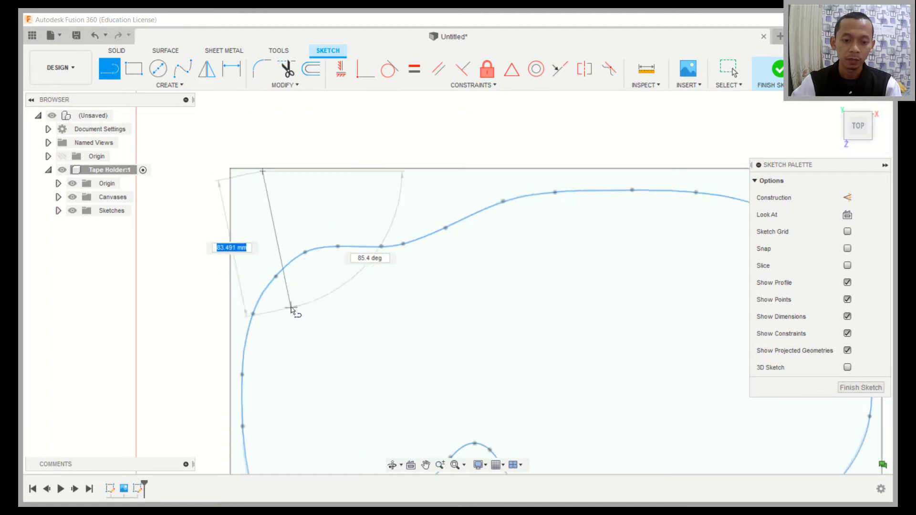
{"action": "middle_click_drag", "start_coordinate": [293, 306], "coordinate": [270, 145]}
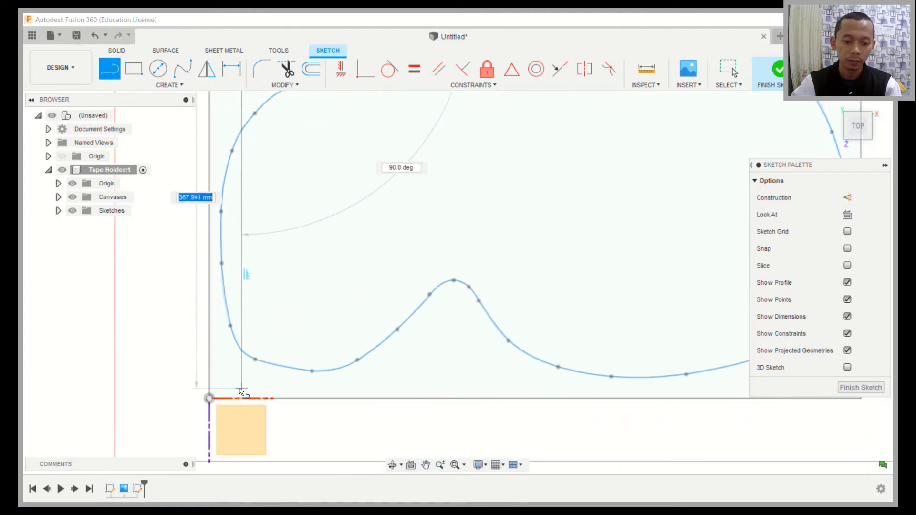
{"action": "left_click", "coordinate": [240, 389]}
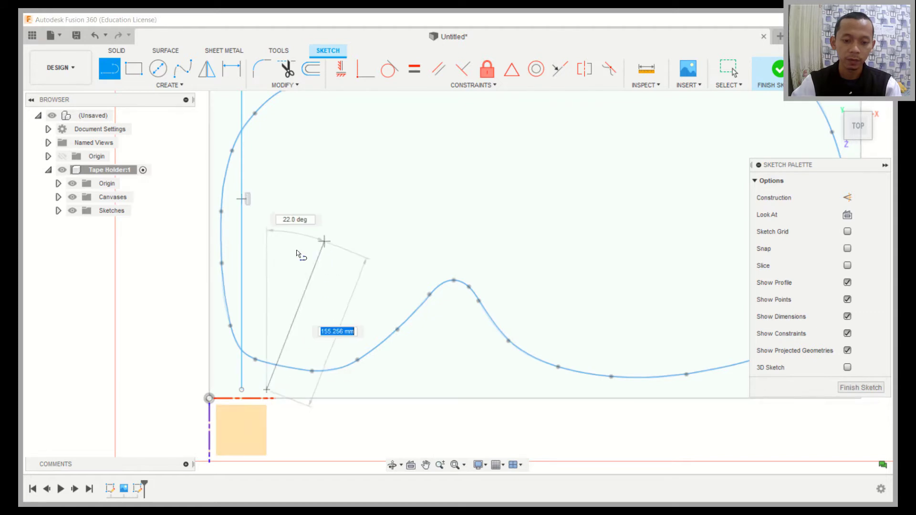
Step: Draw a second vertical line beside the first, ending at the top edge
{"action": "scroll", "coordinate": [297, 195], "scroll_direction": "down", "scroll_amount": 2}
{"action": "scroll", "coordinate": [286, 207], "scroll_direction": "up", "scroll_amount": 5}
{"action": "scroll", "coordinate": [281, 202], "scroll_direction": "up", "scroll_amount": 3}
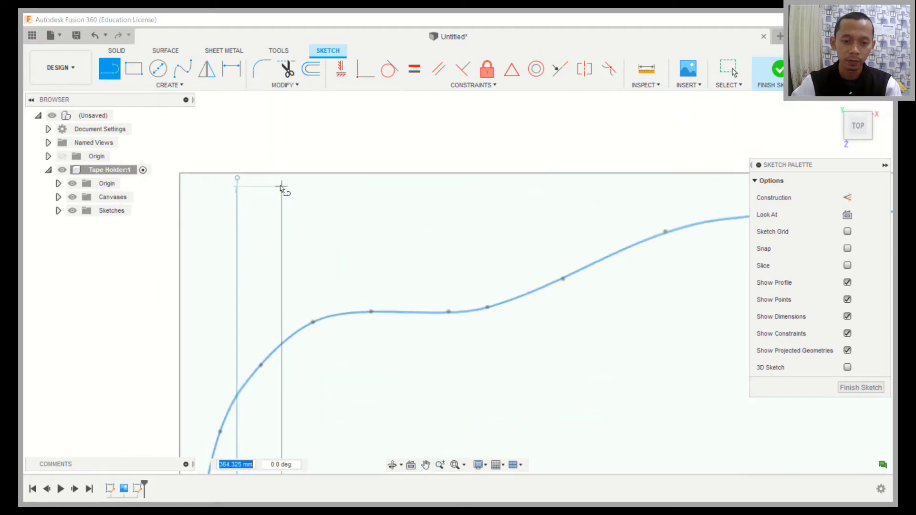
{"action": "left_click", "coordinate": [282, 178]}
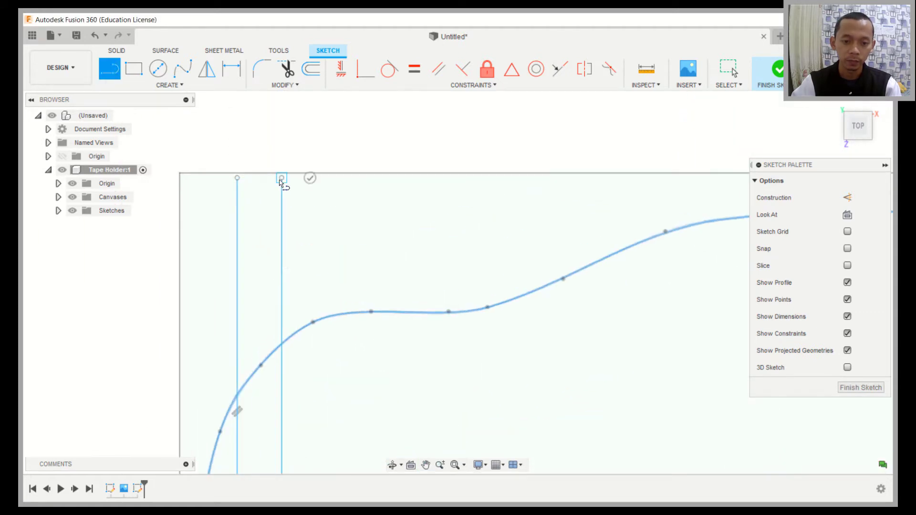
{"action": "left_click", "coordinate": [309, 178]}
{"action": "scroll", "coordinate": [358, 261], "scroll_direction": "down", "scroll_amount": 3}
{"action": "middle_click_drag", "start_coordinate": [367, 276], "coordinate": [403, 256]}
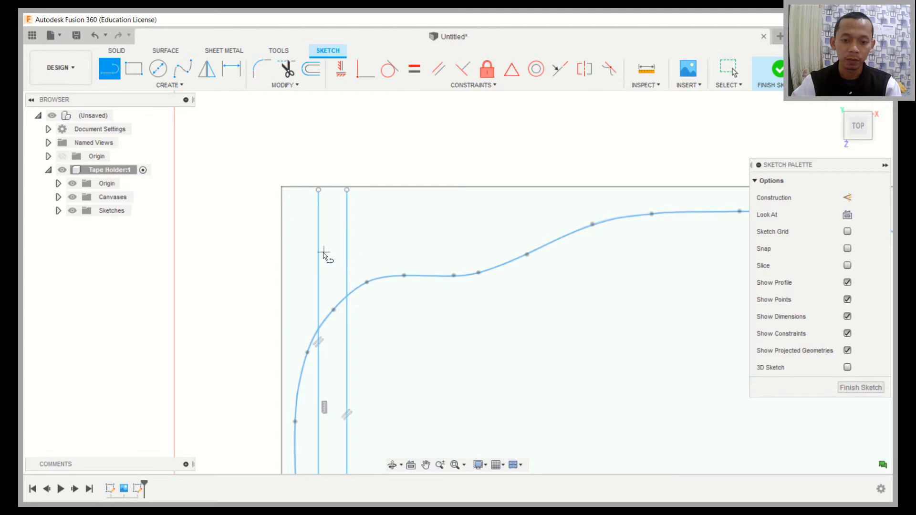
Step: Dimension the first vertical line's offset from the left boundary as 'start'
{"action": "left_click", "coordinate": [233, 70]}
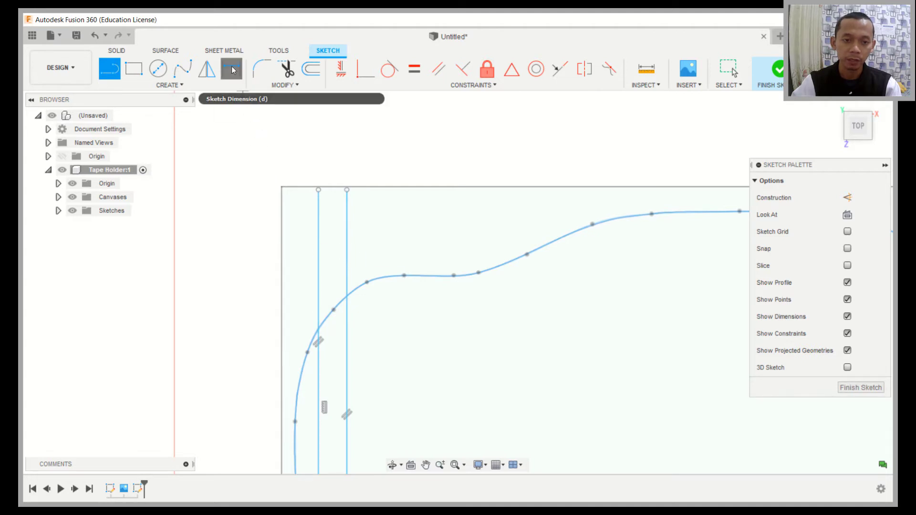
{"action": "left_click", "coordinate": [319, 246]}
{"action": "left_click", "coordinate": [282, 251]}
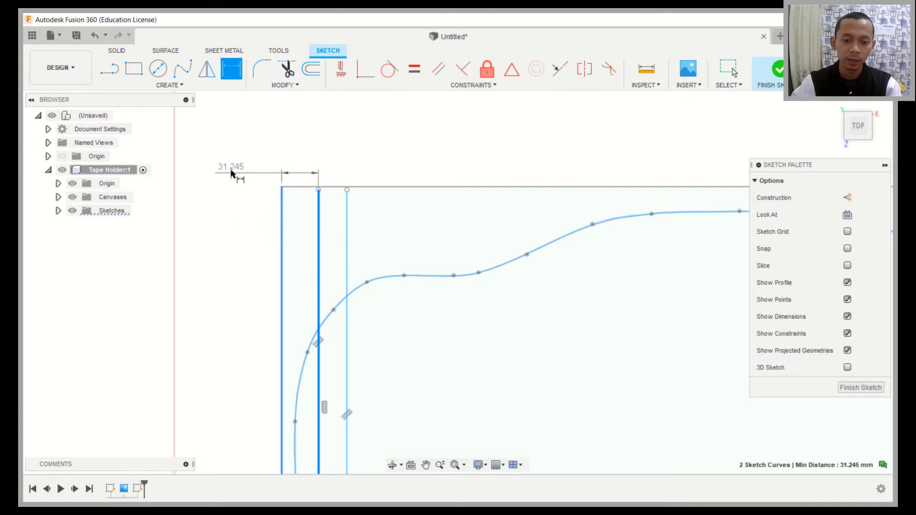
{"action": "left_click", "coordinate": [231, 173]}
{"action": "type", "text": "s"}
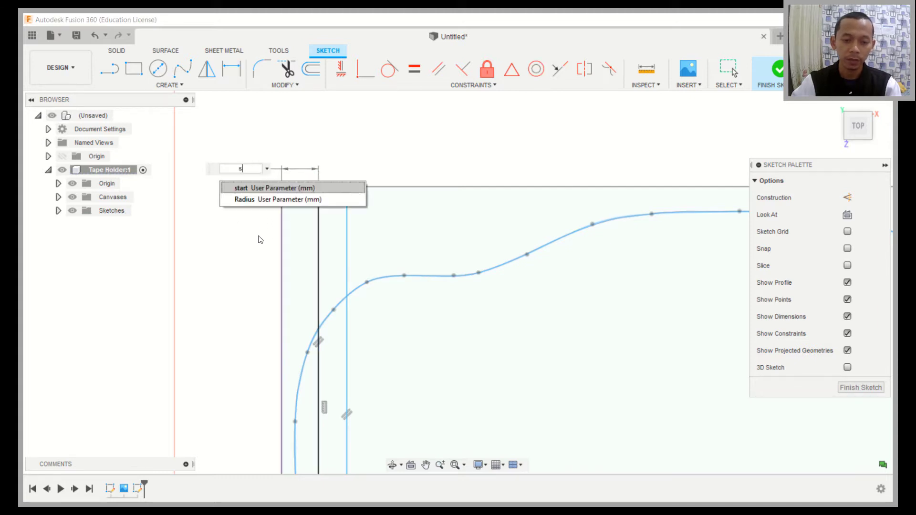
{"action": "left_click", "coordinate": [270, 188]}
{"action": "key", "text": "Return"}
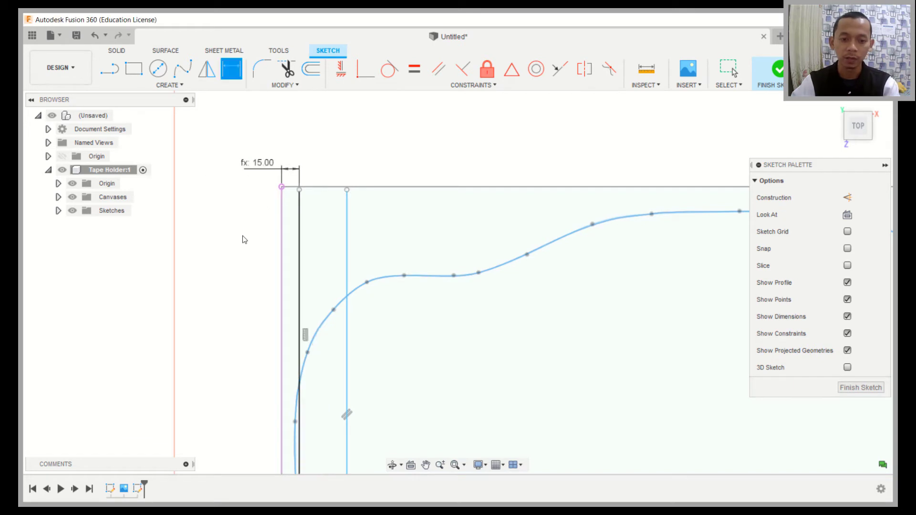
Step: Dimension the spacing between the two vertical lines as 'Gap'
{"action": "left_click", "coordinate": [300, 238]}
{"action": "left_click", "coordinate": [347, 217]}
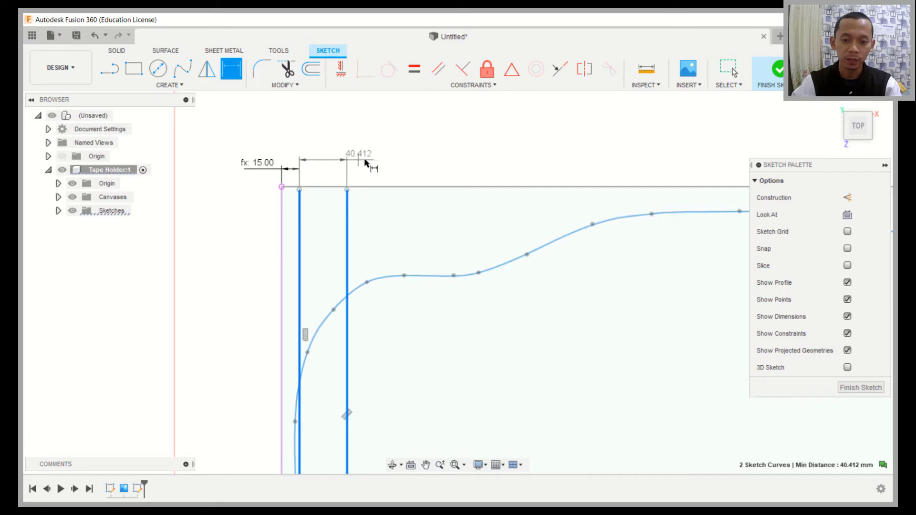
{"action": "left_click", "coordinate": [370, 160]}
{"action": "type", "text": "Gap"}
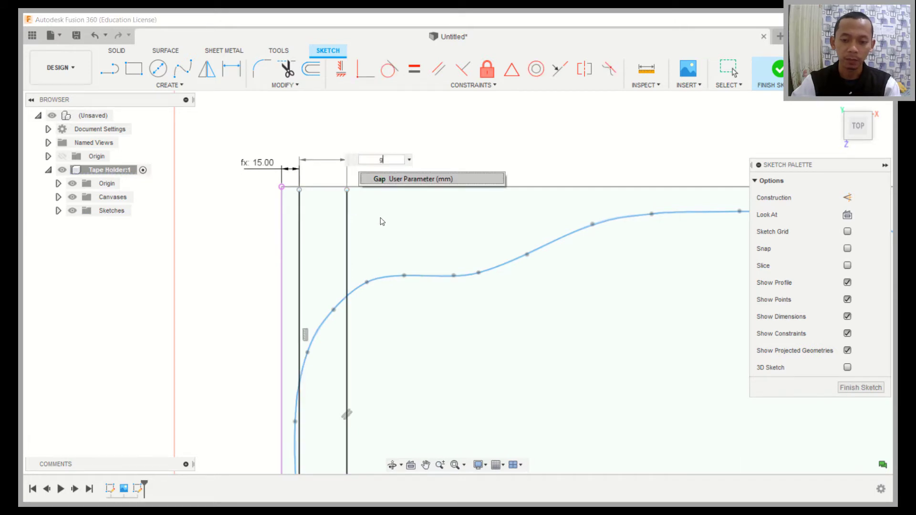
{"action": "left_click", "coordinate": [408, 180]}
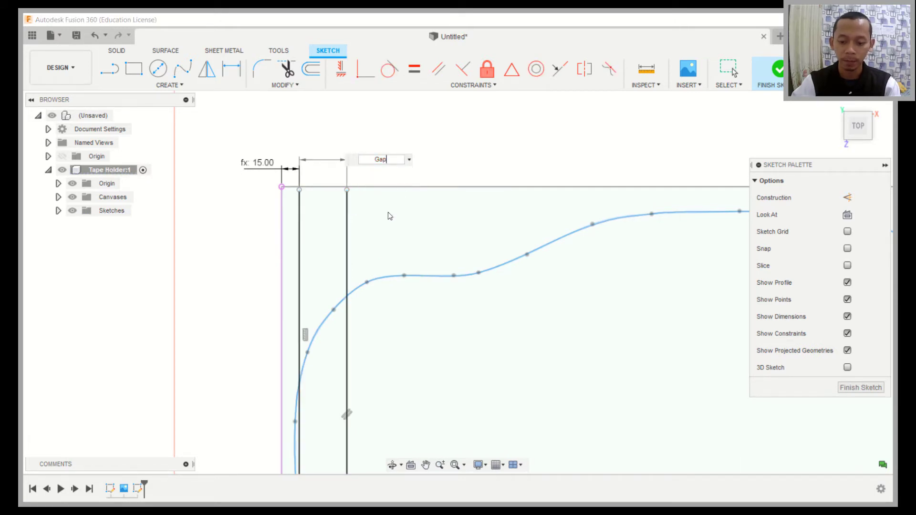
{"action": "key", "text": "Return"}
{"action": "scroll", "coordinate": [412, 299], "scroll_direction": "down", "scroll_amount": 5}
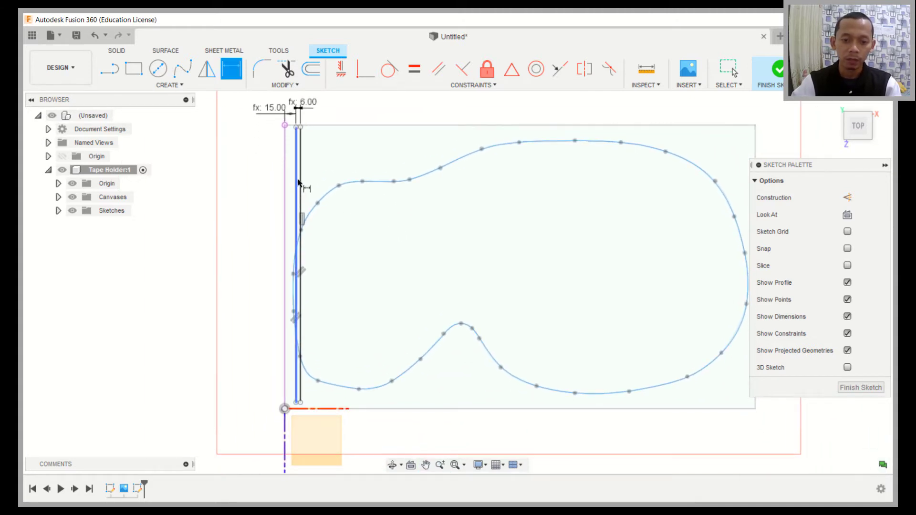
Step: Rectangular-pattern both vertical lines rightward, Spacing type, quantity 18, distance 35
{"action": "middle_click_drag", "start_coordinate": [413, 261], "coordinate": [411, 251]}
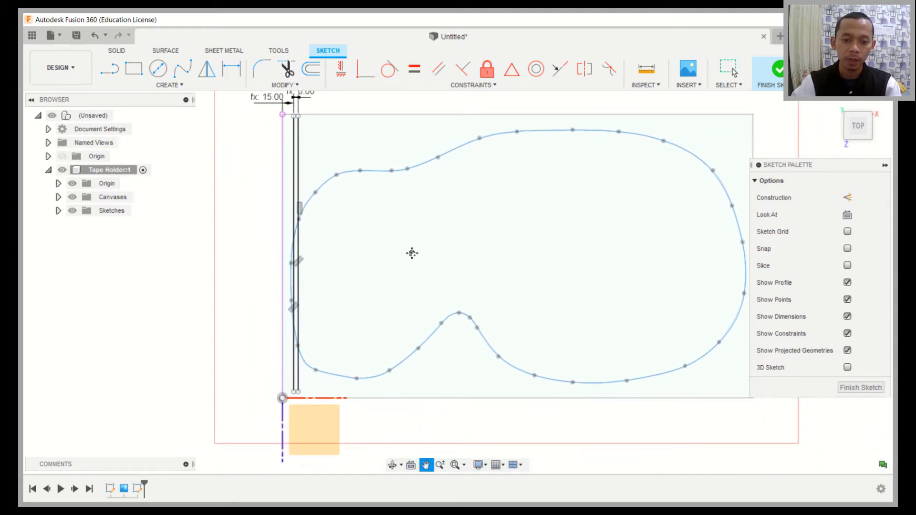
{"action": "left_click", "coordinate": [183, 84]}
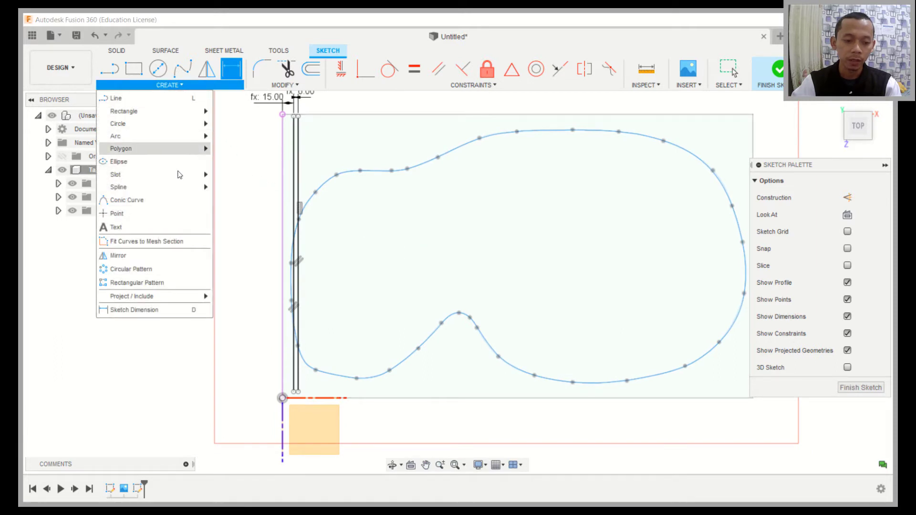
{"action": "left_click", "coordinate": [143, 283]}
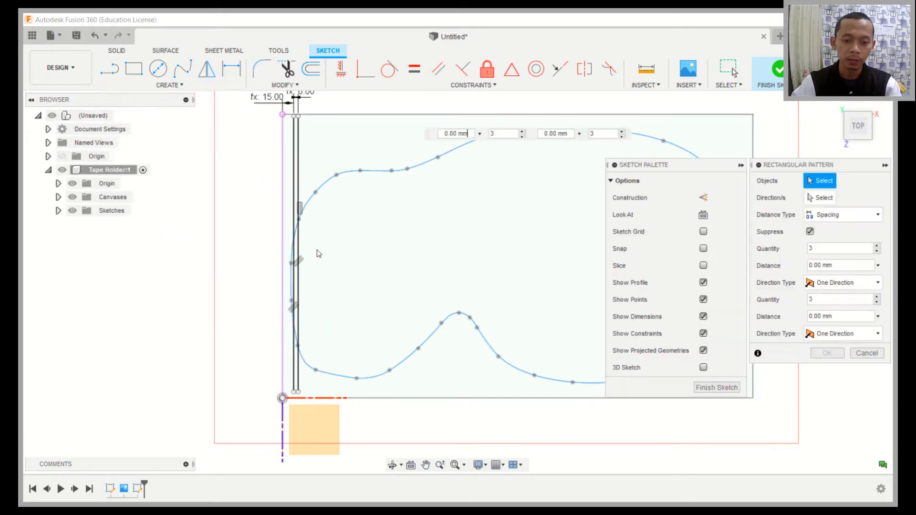
{"action": "left_click_drag", "start_coordinate": [311, 155], "coordinate": [290, 171]}
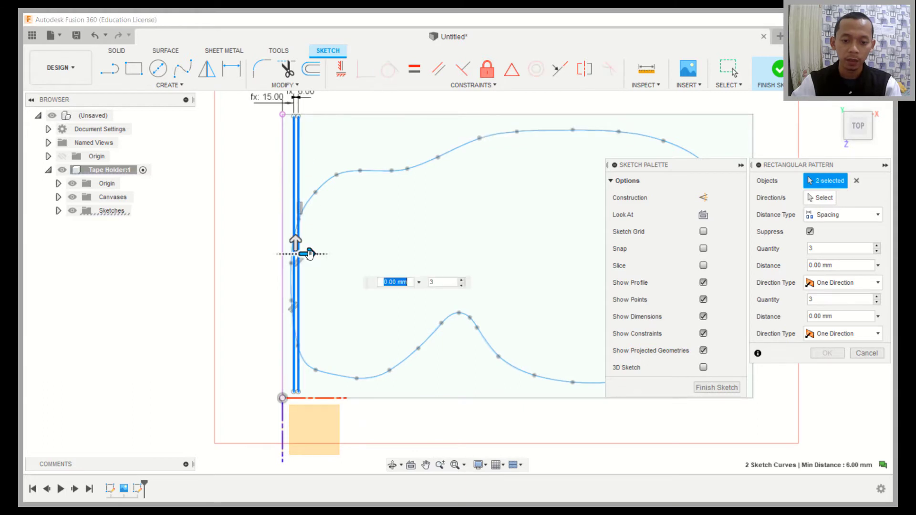
{"action": "left_click_drag", "start_coordinate": [307, 252], "coordinate": [379, 253]}
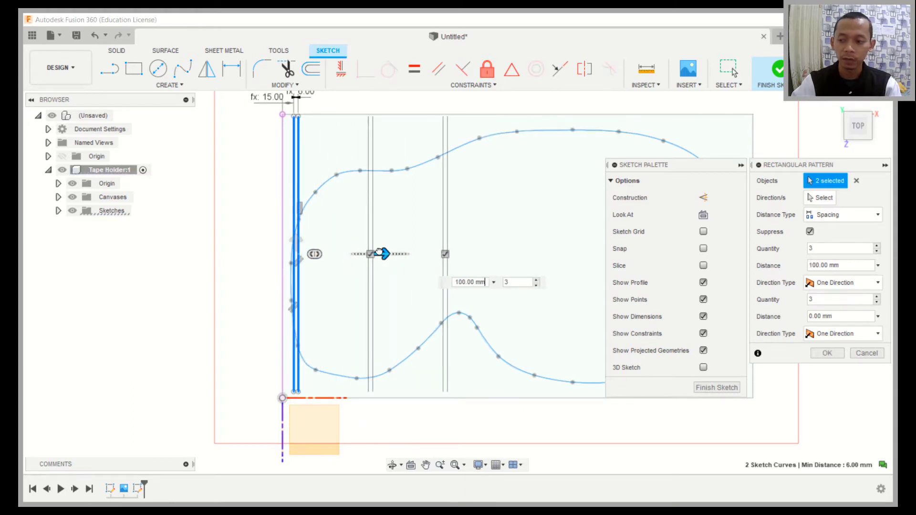
{"action": "key", "text": "Tab"}
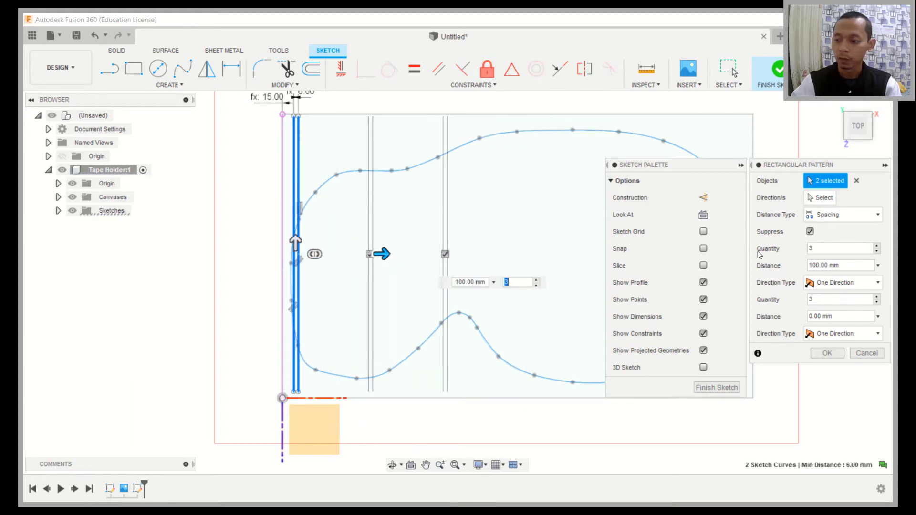
{"action": "left_click", "coordinate": [826, 215]}
{"action": "left_click", "coordinate": [828, 246]}
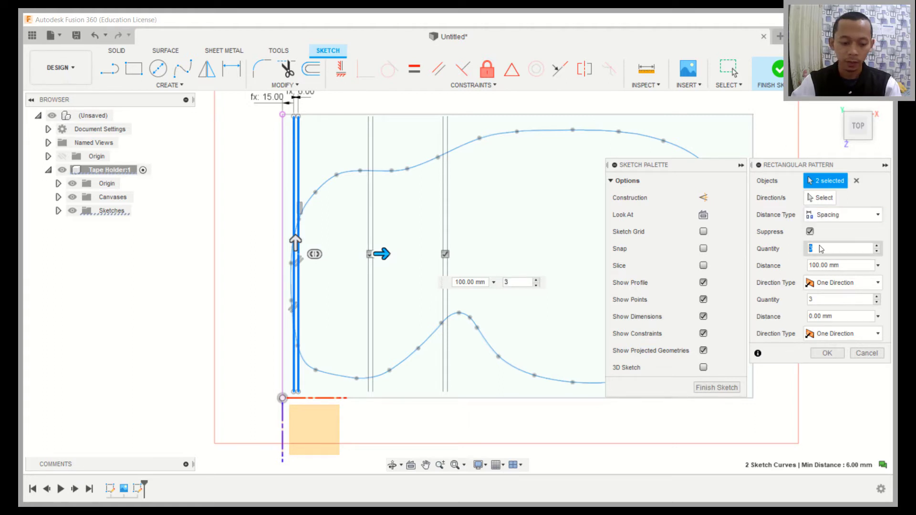
{"action": "type", "text": "18"}
{"action": "left_click", "coordinate": [832, 266]}
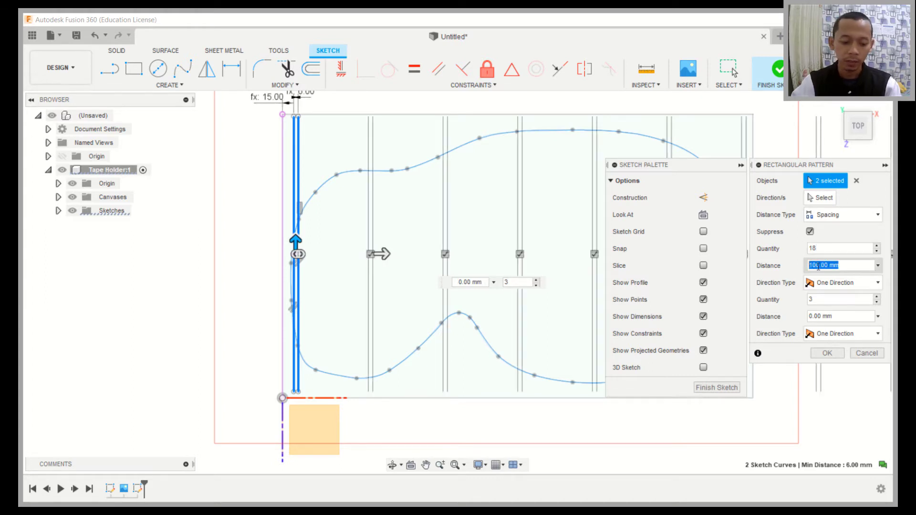
{"action": "type", "text": "35"}
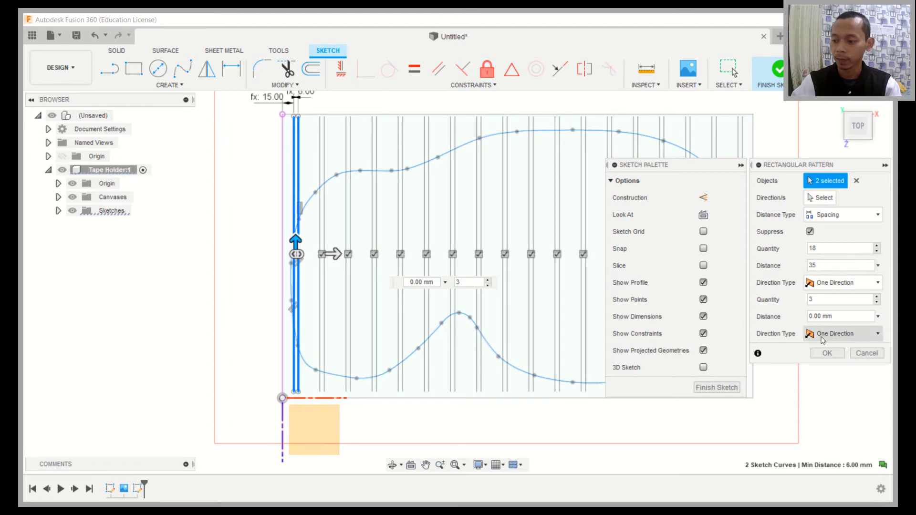
{"action": "left_click", "coordinate": [826, 353]}
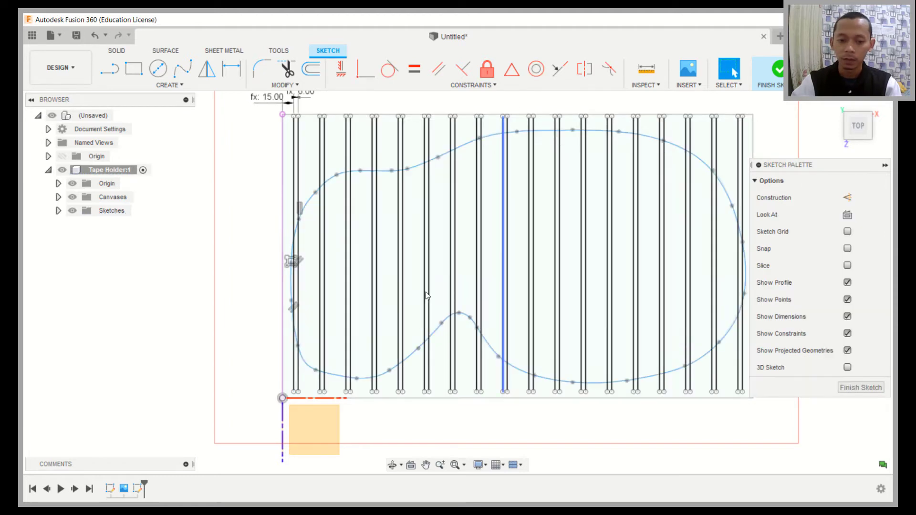
Step: Apply Parallel constraints to all patterned vertical lines using a crossing window
{"action": "scroll", "coordinate": [285, 276], "scroll_direction": "up", "scroll_amount": 3}
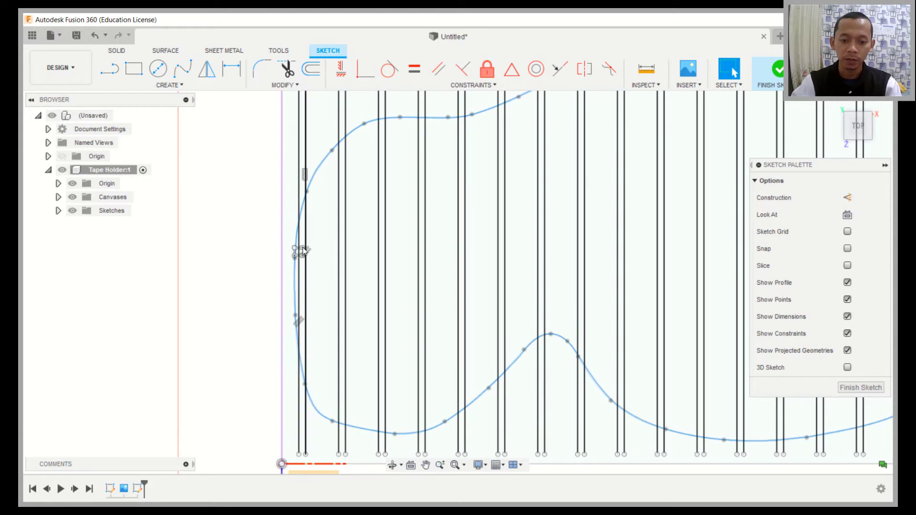
{"action": "scroll", "coordinate": [303, 250], "scroll_direction": "up", "scroll_amount": 2}
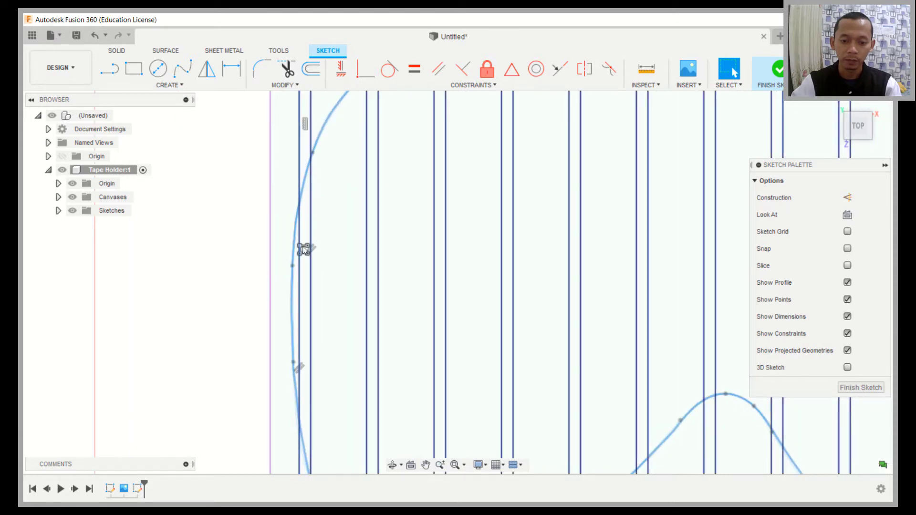
{"action": "left_click", "coordinate": [303, 249]}
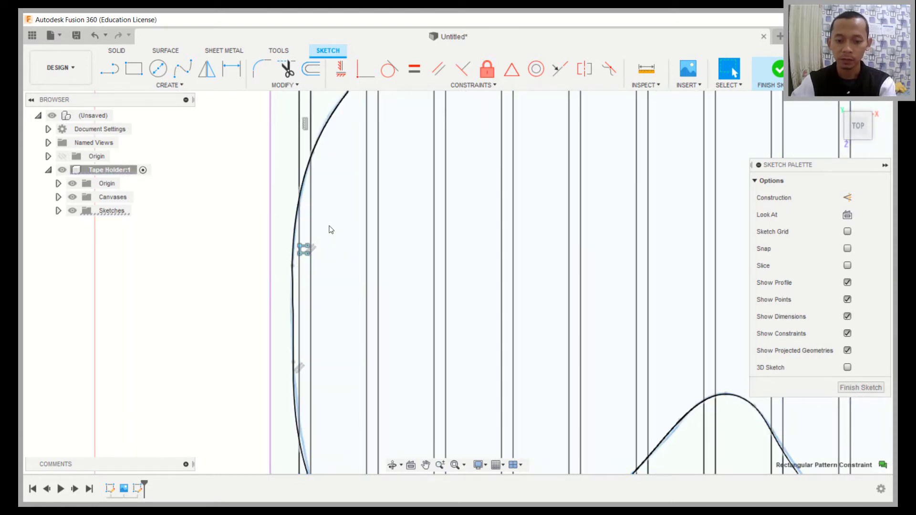
{"action": "scroll", "coordinate": [331, 230], "scroll_direction": "down", "scroll_amount": 5}
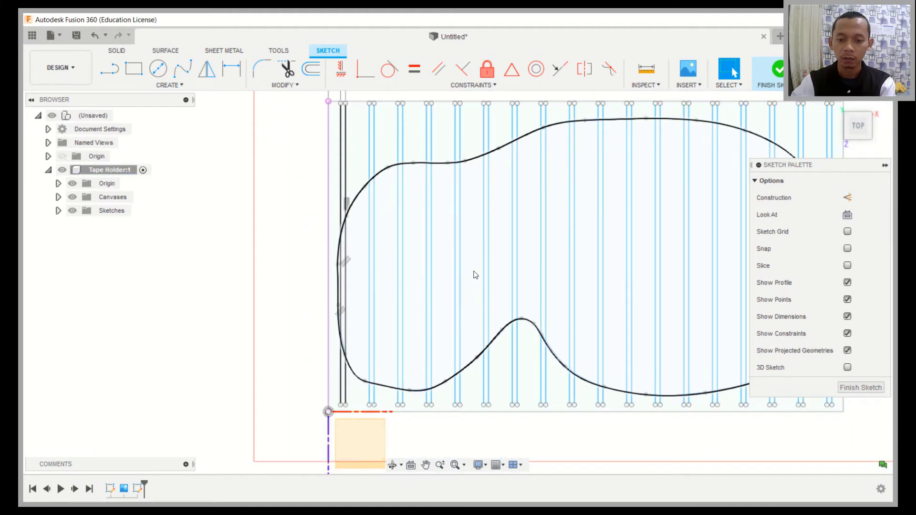
{"action": "scroll", "coordinate": [475, 275], "scroll_direction": "down", "scroll_amount": 5}
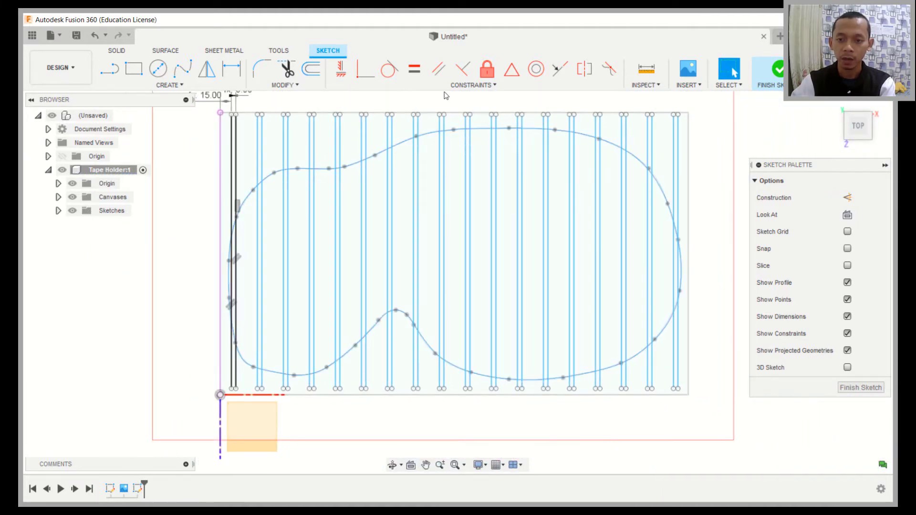
{"action": "left_click", "coordinate": [438, 69]}
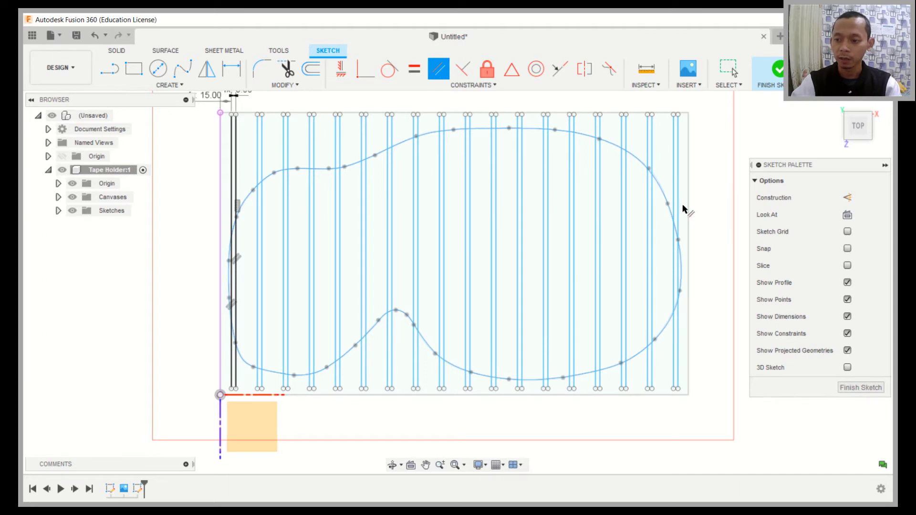
{"action": "left_click_drag", "start_coordinate": [681, 203], "coordinate": [251, 241]}
{"action": "key", "text": "Escape"}
{"action": "middle_click_drag", "start_coordinate": [311, 321], "coordinate": [326, 262]}
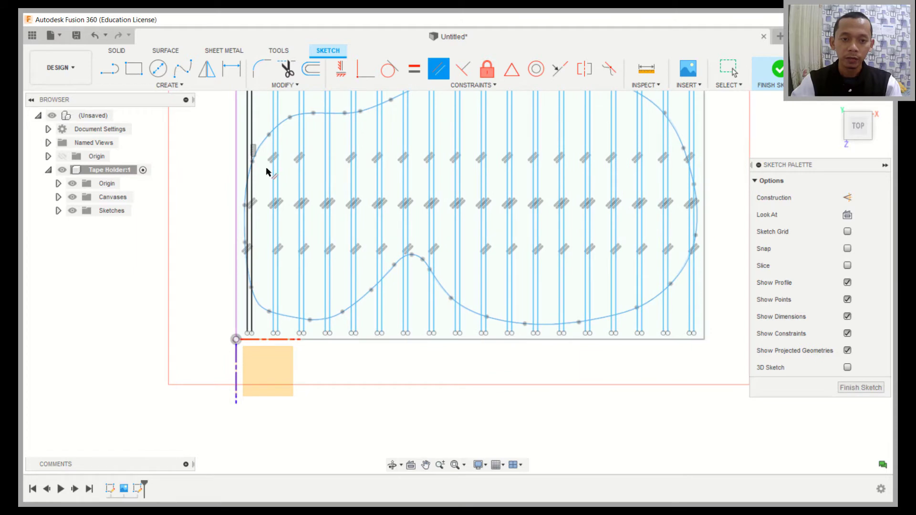
Step: Place the first 29.00 and 6.00 mm dimensions between the leftmost groove lines
{"action": "left_click", "coordinate": [232, 70]}
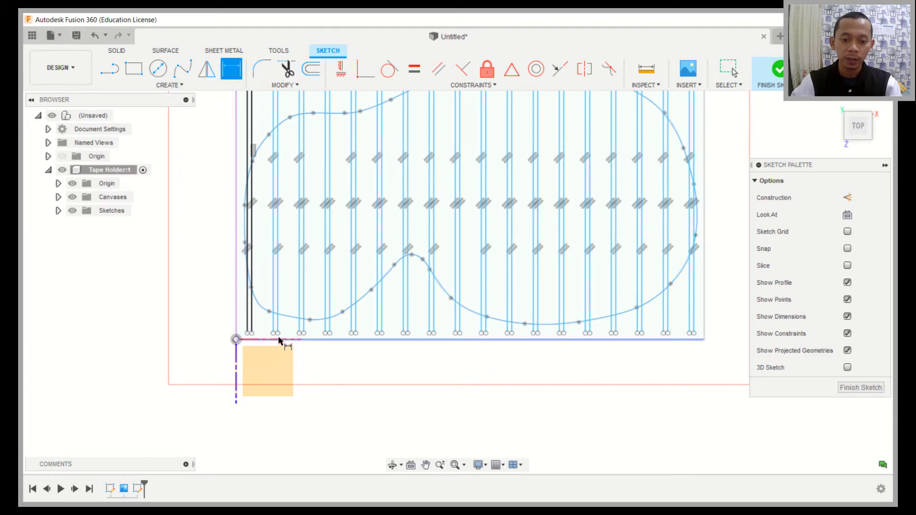
{"action": "scroll", "coordinate": [268, 338], "scroll_direction": "up", "scroll_amount": 1}
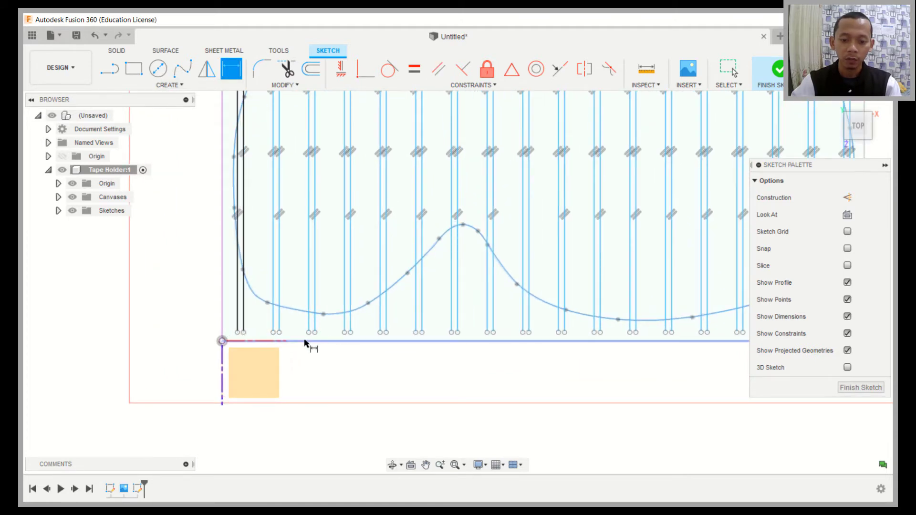
{"action": "scroll", "coordinate": [248, 296], "scroll_direction": "up", "scroll_amount": 2}
{"action": "left_click", "coordinate": [271, 321]}
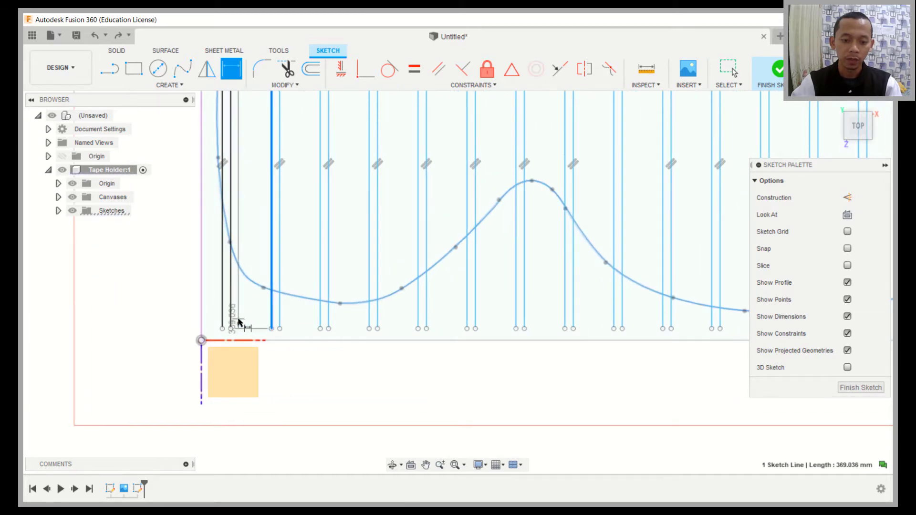
{"action": "left_click", "coordinate": [231, 321]}
{"action": "left_click", "coordinate": [185, 351]}
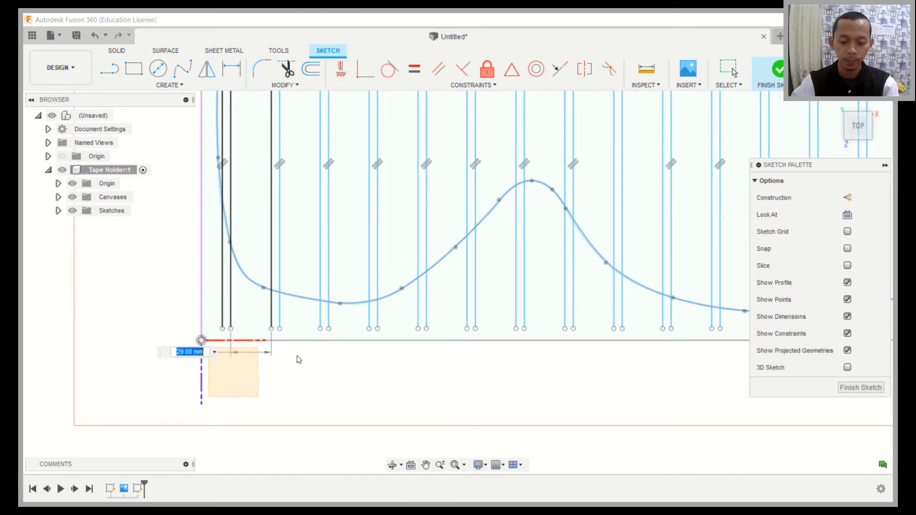
{"action": "key", "text": "Return"}
{"action": "left_click", "coordinate": [279, 317]}
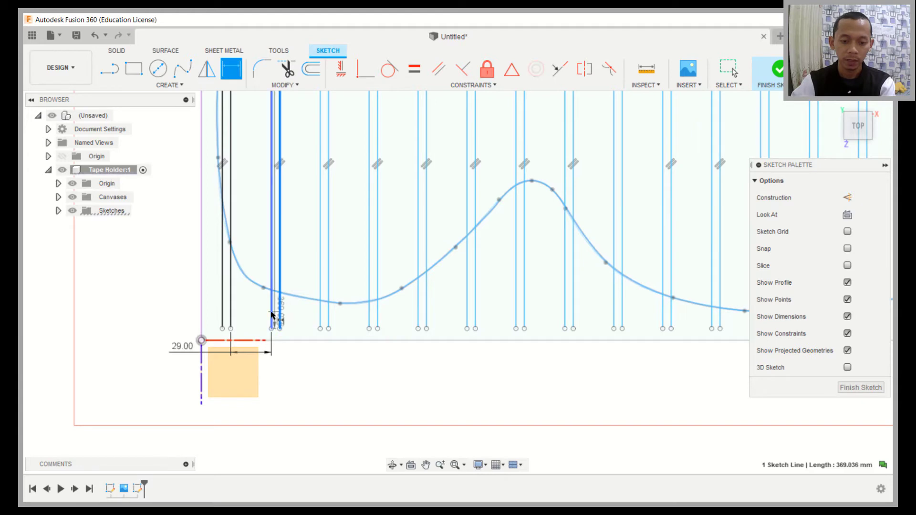
{"action": "left_click", "coordinate": [272, 317]}
{"action": "left_click", "coordinate": [252, 380]}
Step: Add the next 29.00 and 6.00 mm spacings between adjacent groove lines
{"action": "left_click", "coordinate": [320, 311]}
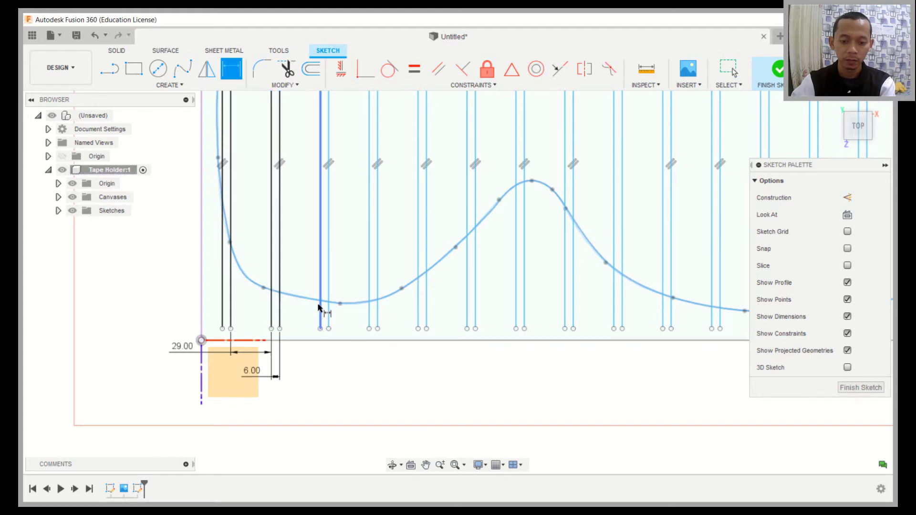
{"action": "left_click", "coordinate": [281, 313]}
{"action": "left_click", "coordinate": [302, 360]}
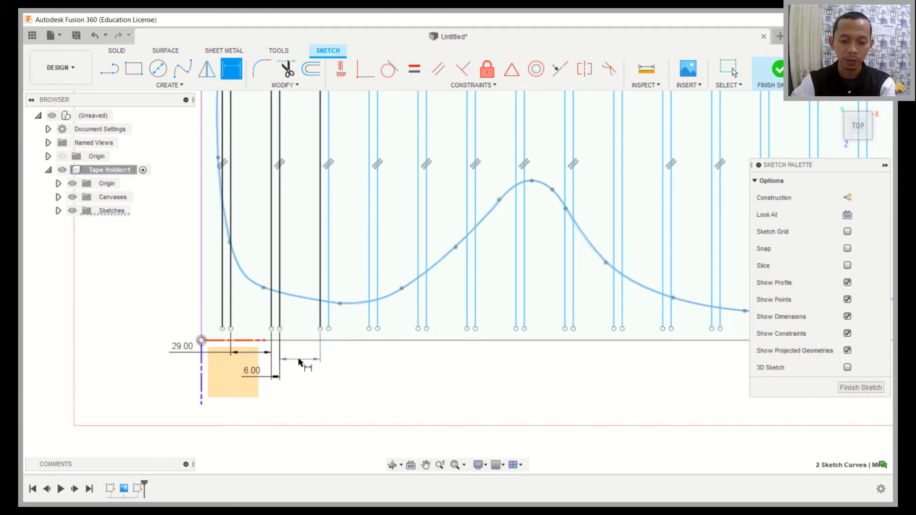
{"action": "key", "text": "Return"}
{"action": "left_click", "coordinate": [330, 319]}
{"action": "left_click", "coordinate": [321, 320]}
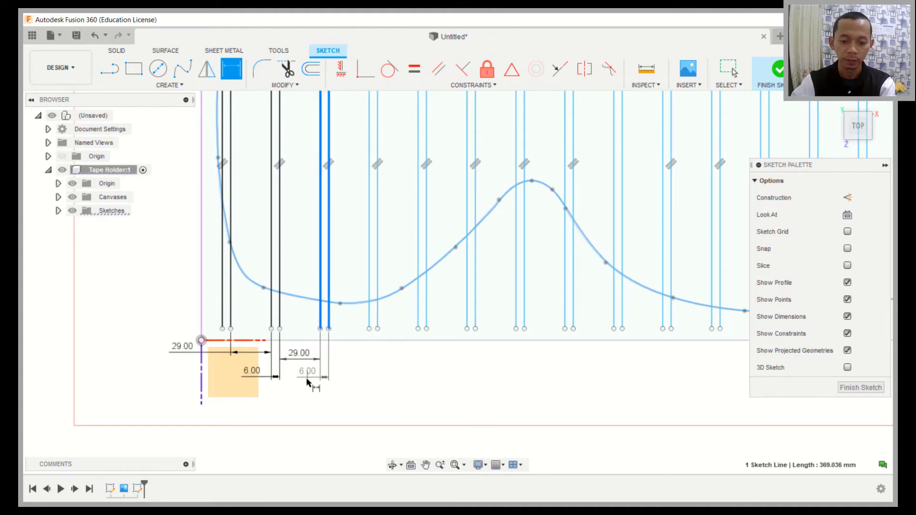
{"action": "left_click", "coordinate": [311, 380]}
{"action": "key", "text": "Return"}
Step: Continue alternating 29.00 and 6.00 mm dimensions across the middle line pairs
{"action": "left_click", "coordinate": [352, 361]}
{"action": "left_click", "coordinate": [359, 376]}
{"action": "left_click", "coordinate": [398, 363]}
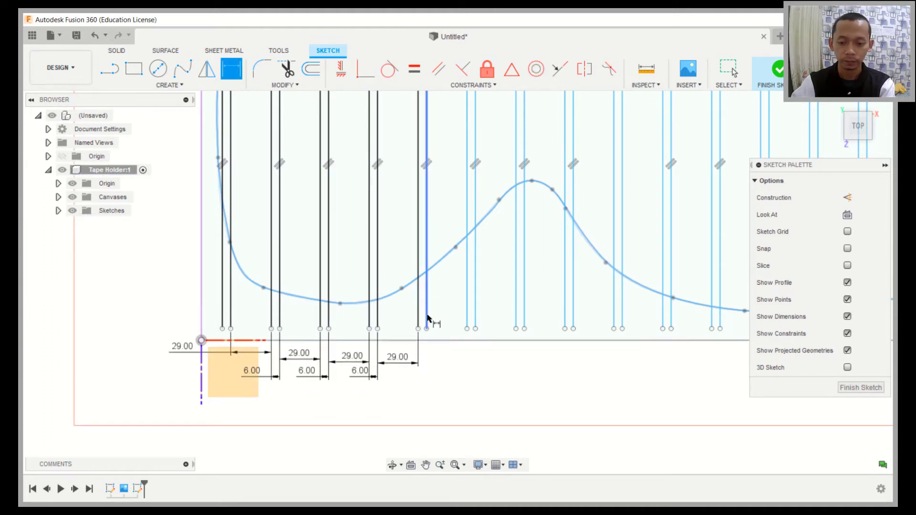
{"action": "left_click", "coordinate": [410, 381]}
{"action": "left_click", "coordinate": [453, 364]}
{"action": "left_click", "coordinate": [455, 378]}
{"action": "left_click", "coordinate": [494, 363]}
{"action": "left_click", "coordinate": [516, 317]}
Step: Extend the alternating 29.00 and 6.00 mm dimensions further right
{"action": "left_click", "coordinate": [507, 374]}
{"action": "left_click", "coordinate": [542, 361]}
{"action": "left_click", "coordinate": [591, 360]}
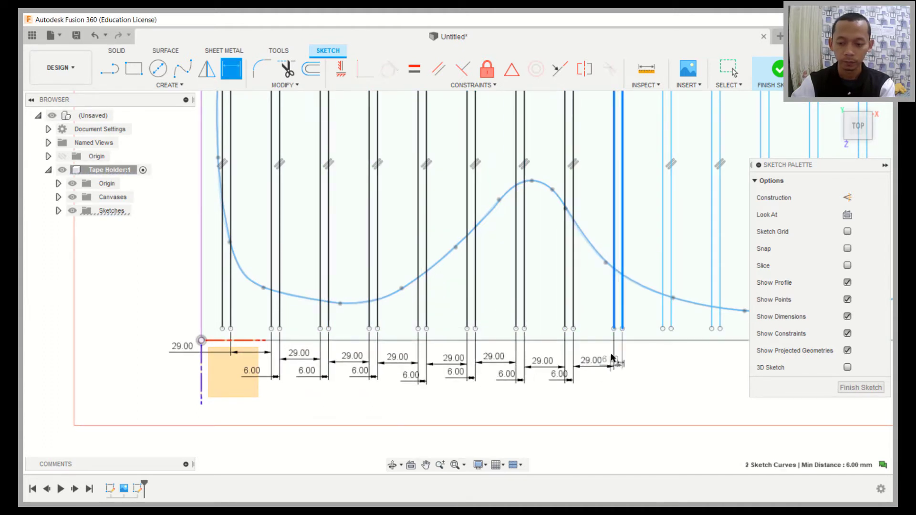
{"action": "left_click", "coordinate": [604, 374]}
{"action": "left_click", "coordinate": [639, 361]}
{"action": "left_click", "coordinate": [659, 376]}
{"action": "left_click", "coordinate": [691, 359]}
{"action": "left_click", "coordinate": [719, 320]}
Step: Dimension the remaining right-hand line pairs with 29.00 and 6.00 mm spacings
{"action": "middle_click_drag", "start_coordinate": [719, 321], "coordinate": [441, 331]}
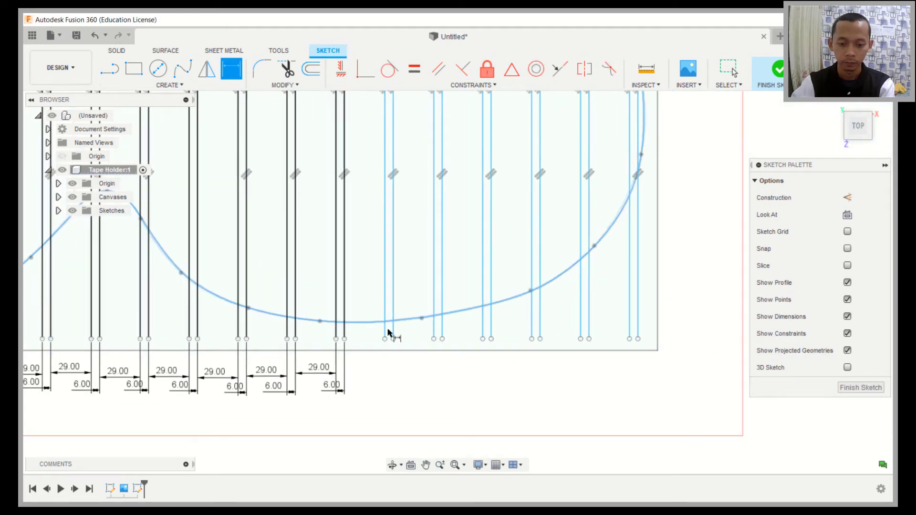
{"action": "left_click", "coordinate": [425, 385]}
{"action": "left_click", "coordinate": [452, 367]}
{"action": "left_click", "coordinate": [478, 385]}
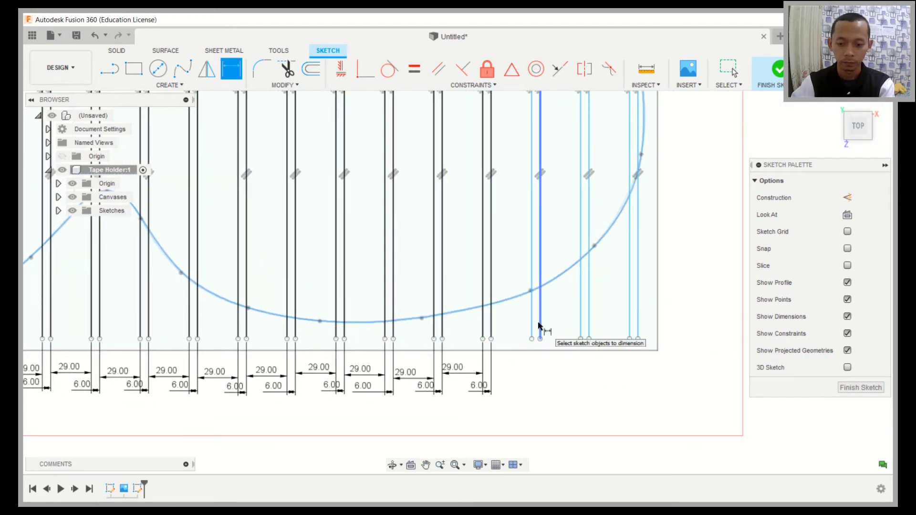
{"action": "left_click", "coordinate": [531, 316]}
{"action": "left_click", "coordinate": [502, 368]}
{"action": "left_click", "coordinate": [590, 341]}
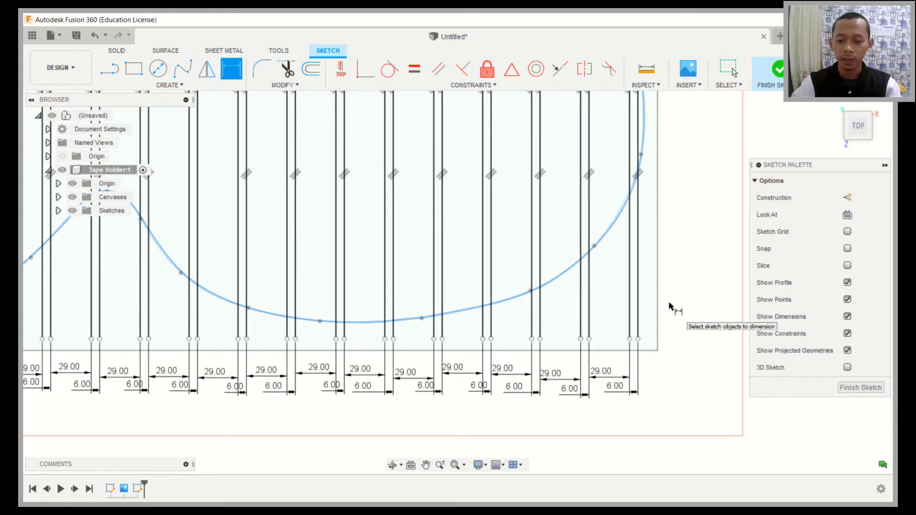
{"action": "scroll", "coordinate": [656, 300], "scroll_direction": "down", "scroll_amount": 1}
{"action": "scroll", "coordinate": [636, 314], "scroll_direction": "down", "scroll_amount": 1}
{"action": "scroll", "coordinate": [635, 314], "scroll_direction": "down", "scroll_amount": 1}
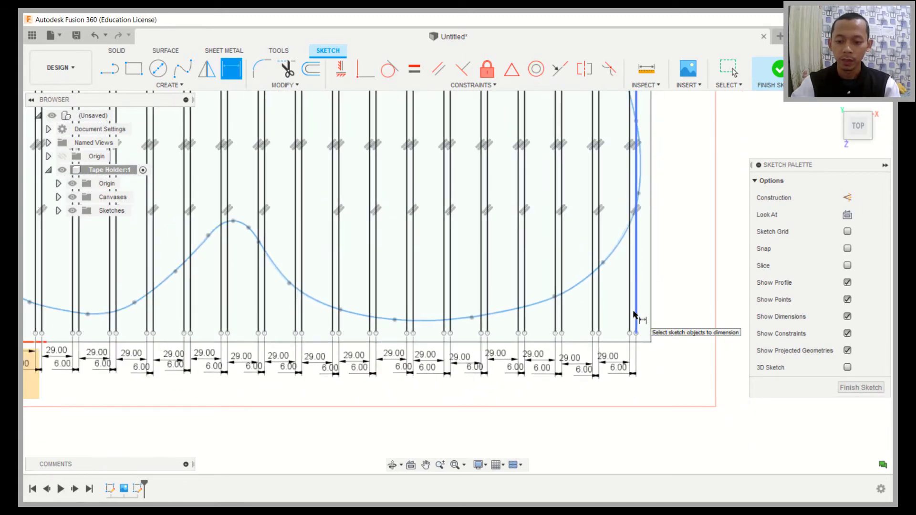
{"action": "scroll", "coordinate": [477, 339], "scroll_direction": "down", "scroll_amount": 1}
{"action": "middle_click_drag", "start_coordinate": [463, 331], "coordinate": [567, 343]}
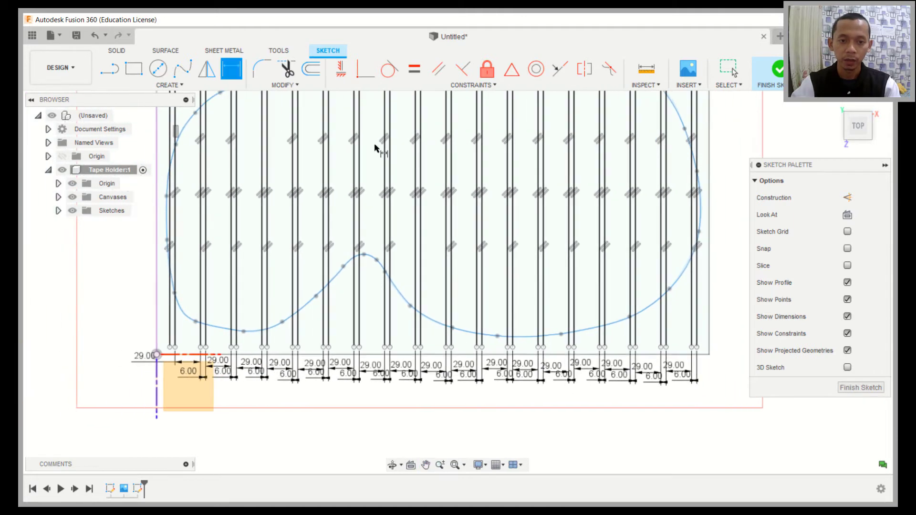
{"action": "left_click", "coordinate": [285, 84]}
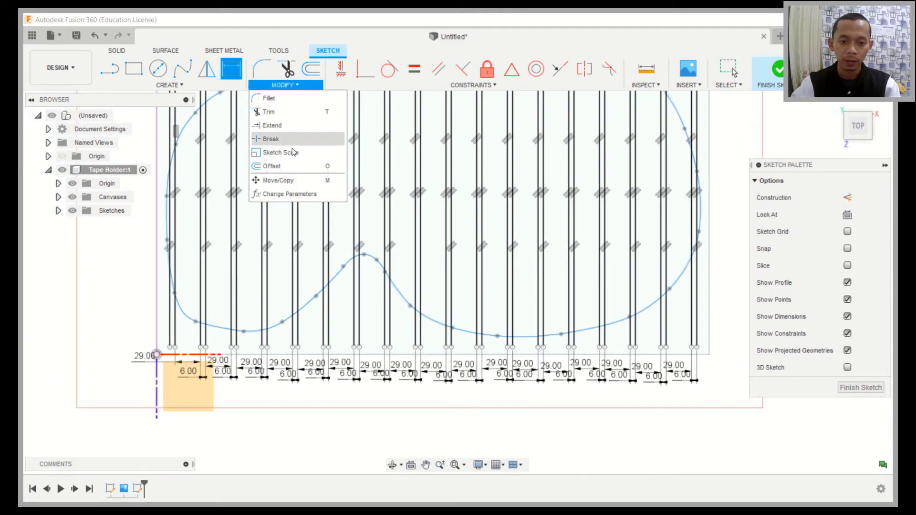
Step: Expand Model Parameters > Tape Holder > Sketch2 to list dimensions from d10
{"action": "left_click", "coordinate": [296, 195]}
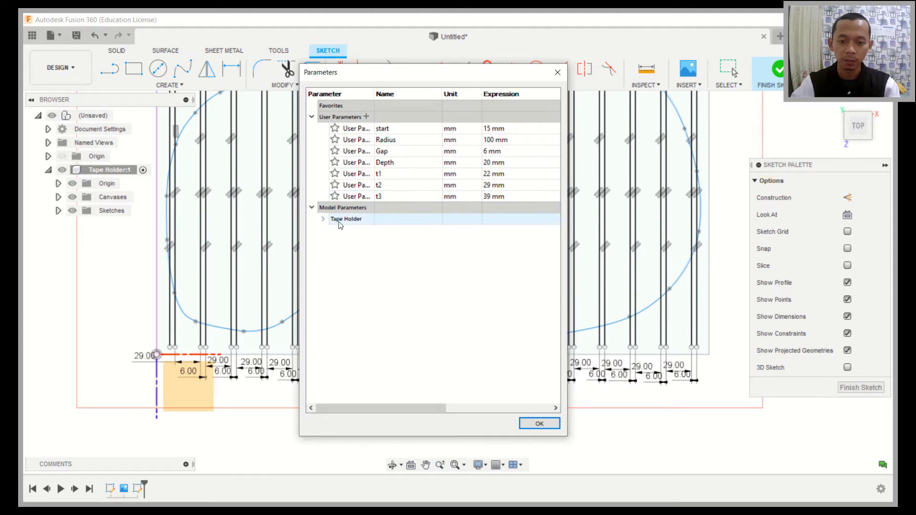
{"action": "left_click", "coordinate": [323, 219]}
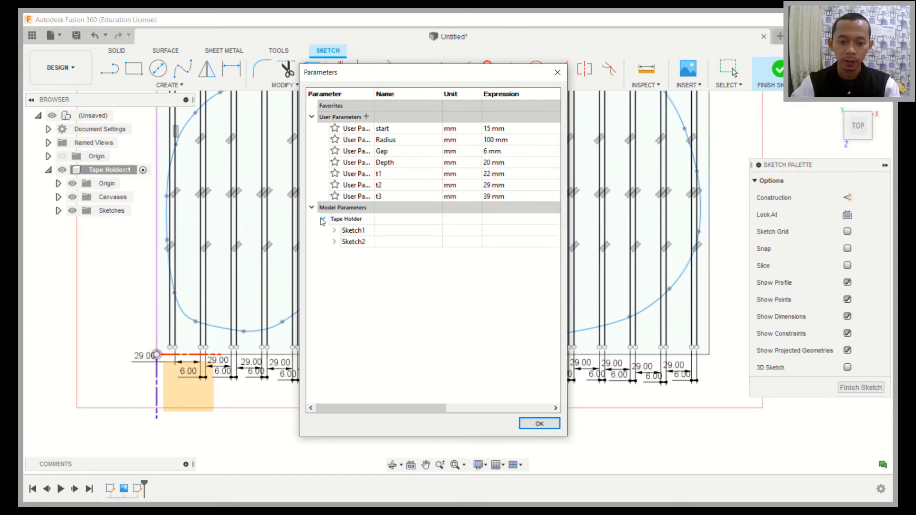
{"action": "left_click", "coordinate": [334, 242]}
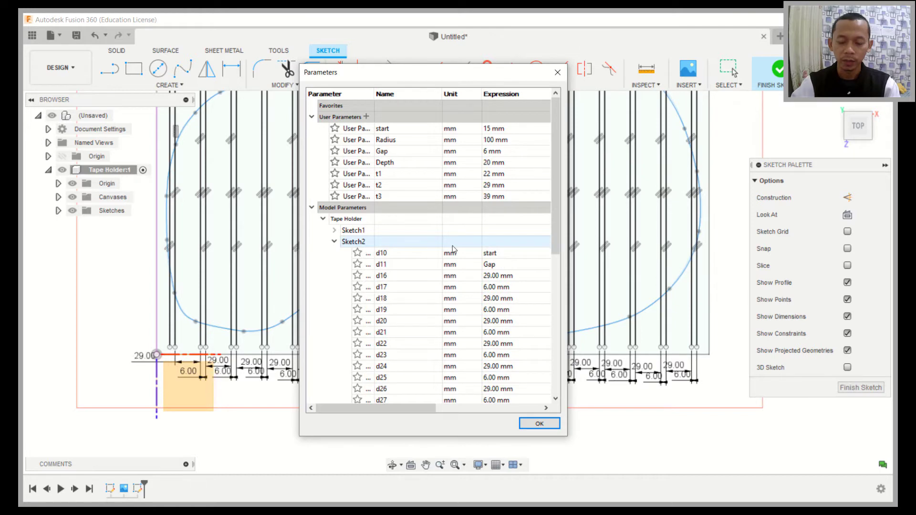
{"action": "scroll", "coordinate": [453, 249], "scroll_direction": "down", "scroll_amount": 3}
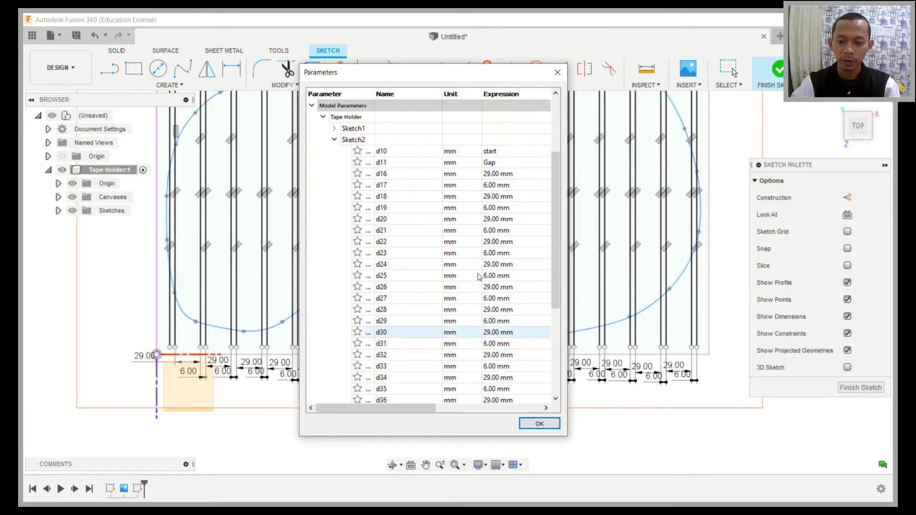
Step: Set expressions d16 to t1, d18 to t3, d20 to t2, d22 and d24 to t1
{"action": "left_click", "coordinate": [492, 174]}
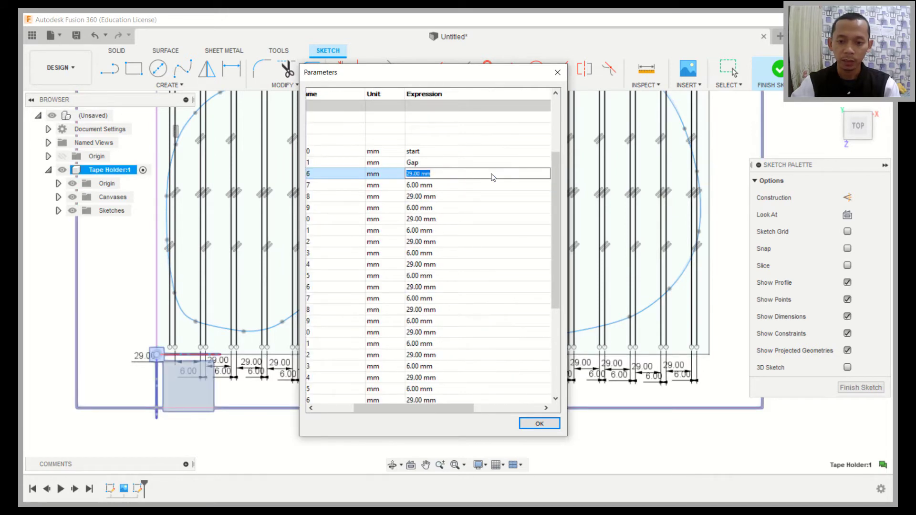
{"action": "type", "text": "t1"}
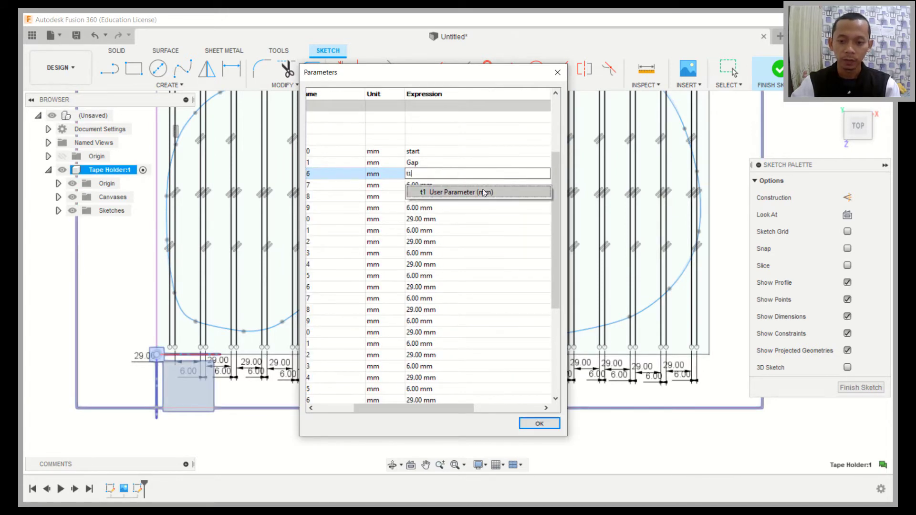
{"action": "left_click", "coordinate": [439, 198]}
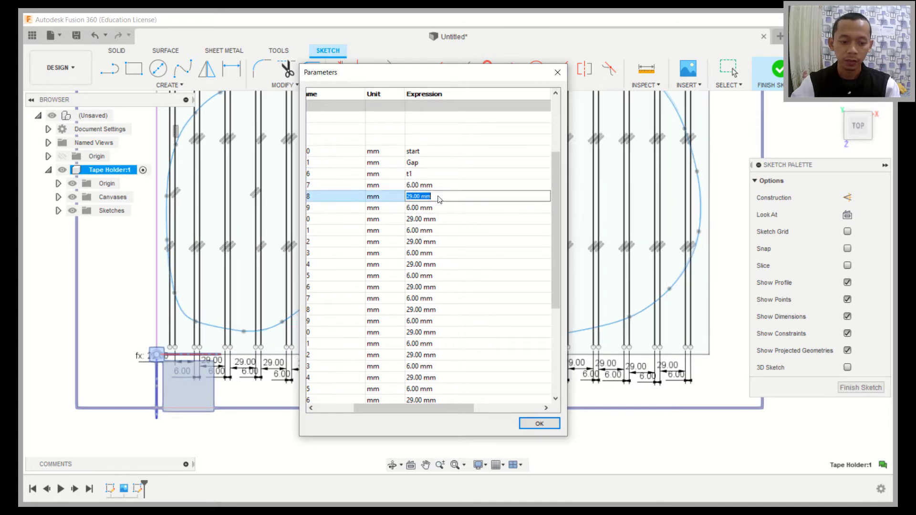
{"action": "type", "text": "t3"}
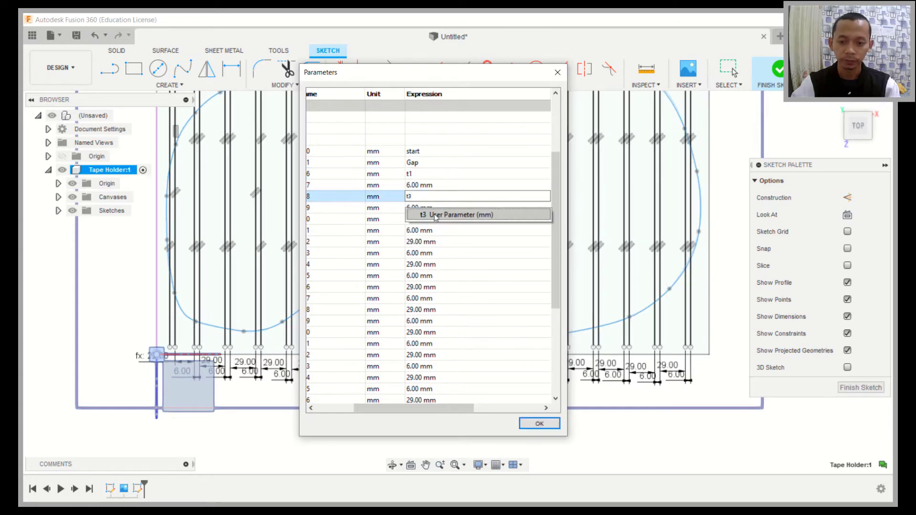
{"action": "left_click", "coordinate": [435, 215]}
{"action": "left_click", "coordinate": [435, 219]}
{"action": "type", "text": "t"}
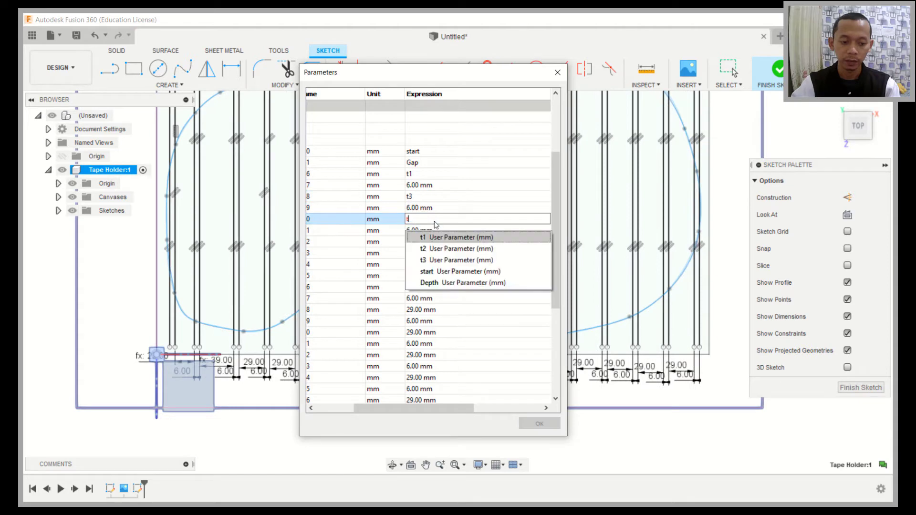
{"action": "type", "text": "2"}
{"action": "left_click", "coordinate": [436, 237]}
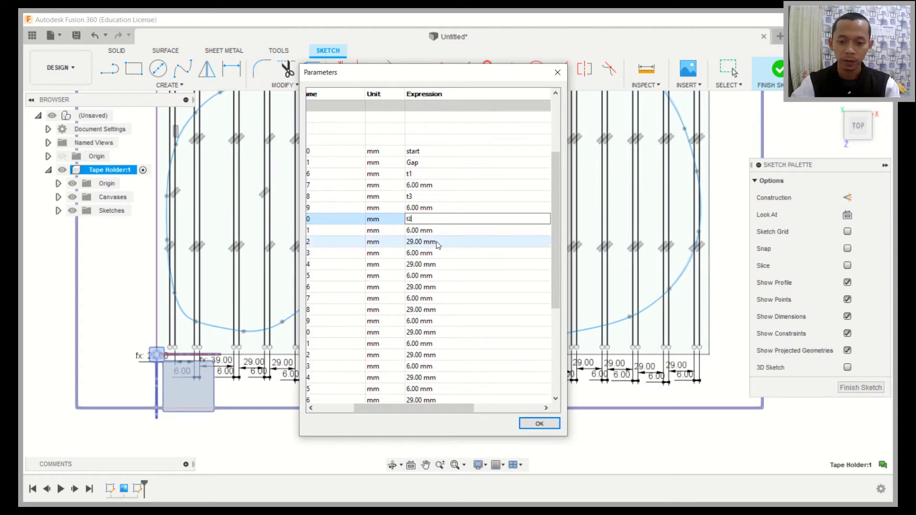
{"action": "left_click", "coordinate": [437, 242]}
{"action": "type", "text": "t1"}
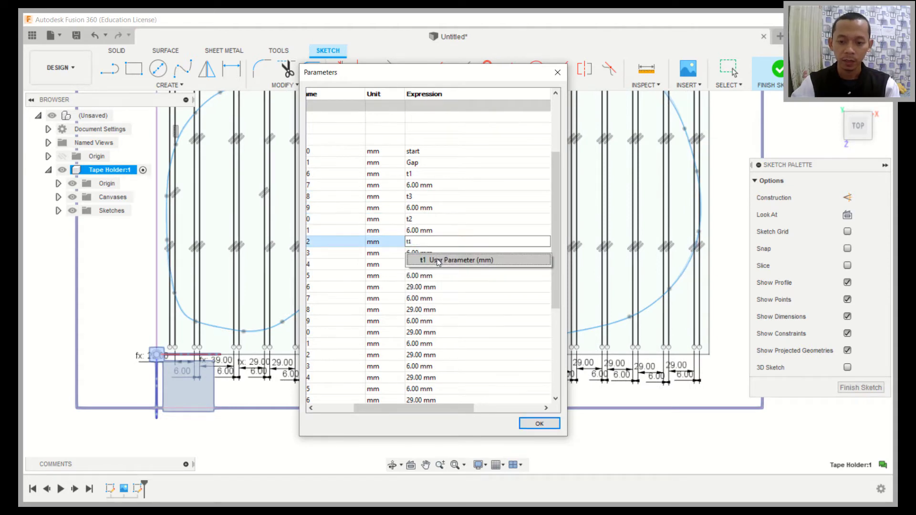
{"action": "left_click", "coordinate": [438, 260]}
{"action": "left_click", "coordinate": [436, 264]}
{"action": "type", "text": "t1"}
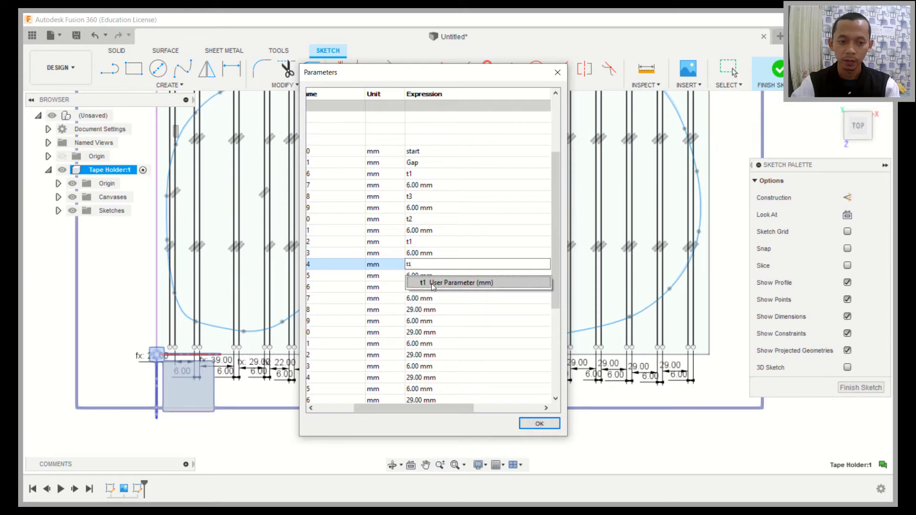
{"action": "left_click", "coordinate": [432, 283]}
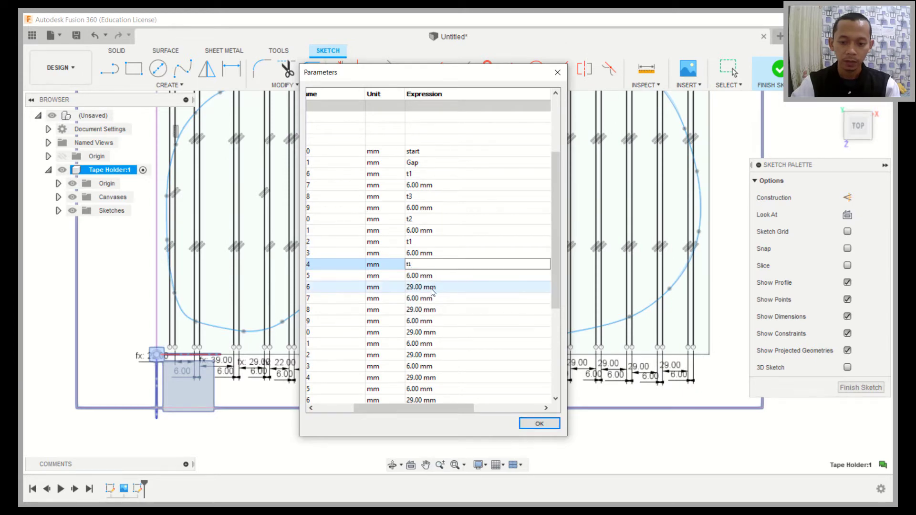
Step: Set expressions d26 to t3, d28 to t2, d30 to t3 and d32 to t1
{"action": "left_click", "coordinate": [432, 288]}
{"action": "left_click", "coordinate": [431, 288]}
{"action": "type", "text": "t"}
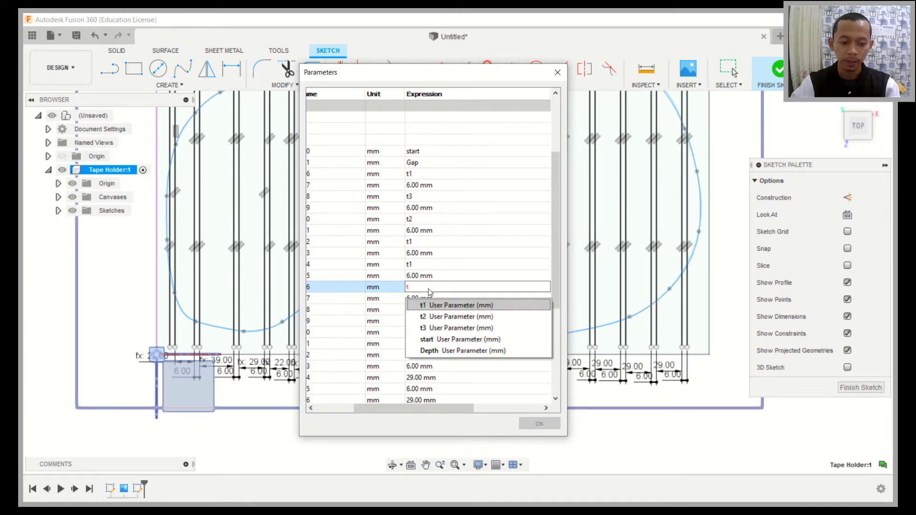
{"action": "type", "text": "3"}
{"action": "left_click", "coordinate": [425, 305]}
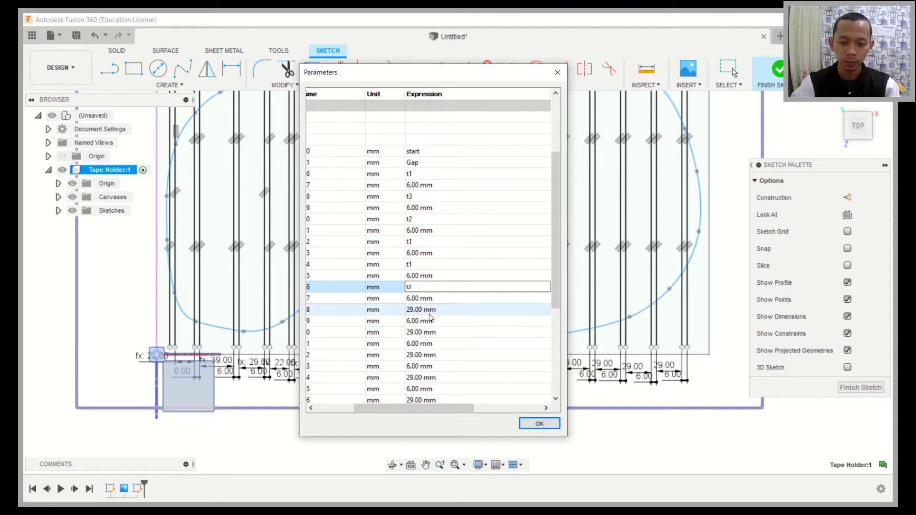
{"action": "left_click", "coordinate": [431, 309]}
{"action": "left_click", "coordinate": [431, 309]}
{"action": "type", "text": "t2"}
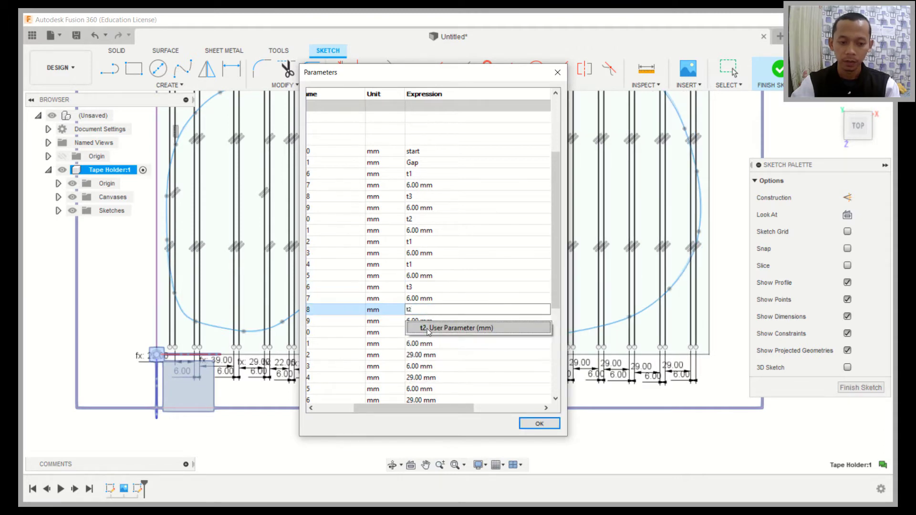
{"action": "left_click", "coordinate": [428, 330]}
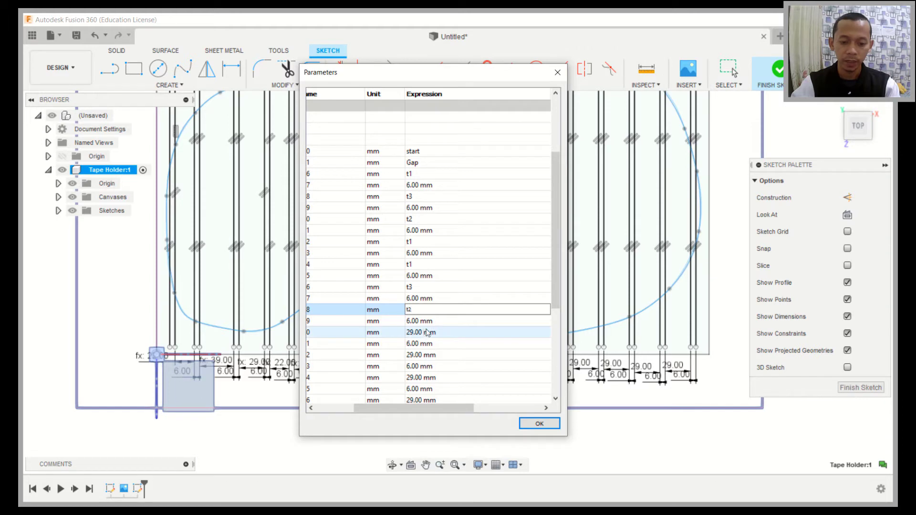
{"action": "left_click", "coordinate": [430, 332]}
{"action": "left_click", "coordinate": [430, 332]}
{"action": "type", "text": "t3"}
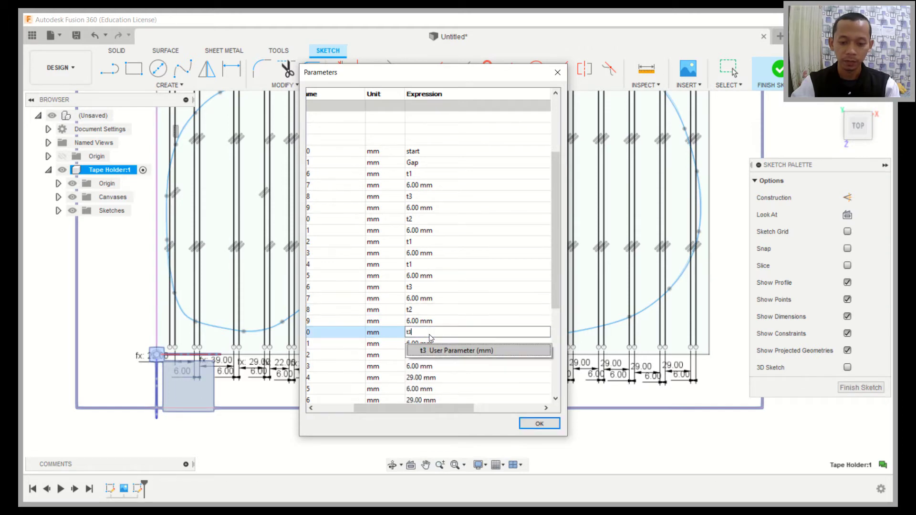
{"action": "left_click", "coordinate": [435, 351]}
{"action": "left_click", "coordinate": [431, 356]}
{"action": "left_click", "coordinate": [432, 356]}
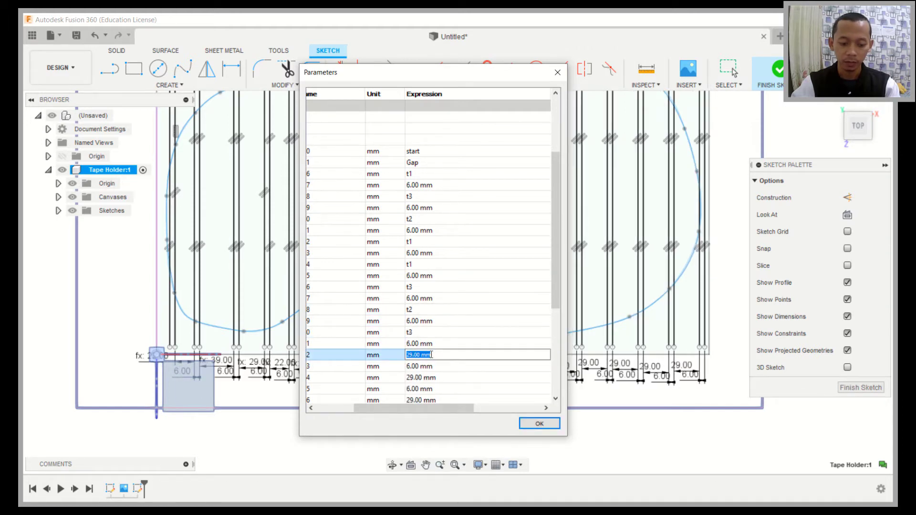
{"action": "type", "text": "t1"}
{"action": "left_click", "coordinate": [436, 373]}
Step: Replace the remaining 29 mm expressions with t3, t2, t1, t3, t2, t2, t1, t3 and apply
{"action": "scroll", "coordinate": [448, 305], "scroll_direction": "down", "scroll_amount": 5}
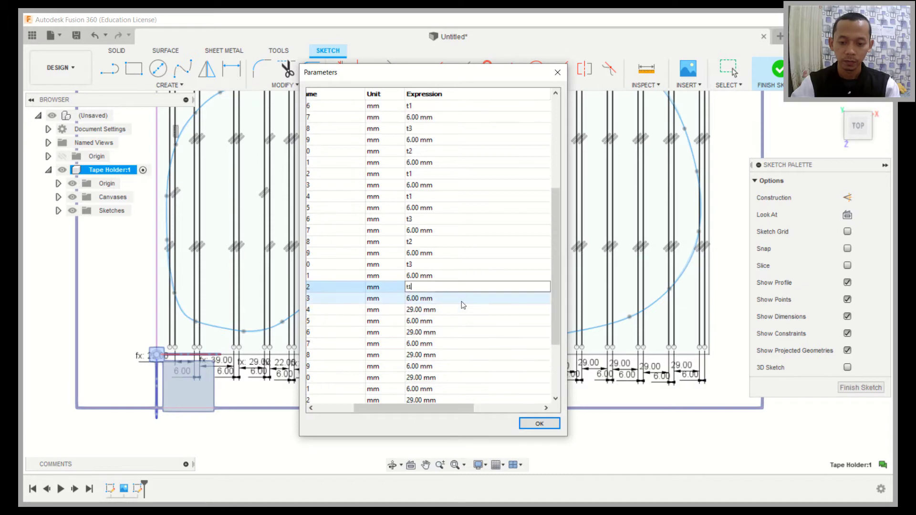
{"action": "left_click", "coordinate": [421, 219]}
{"action": "left_click", "coordinate": [421, 219]}
{"action": "type", "text": "t"}
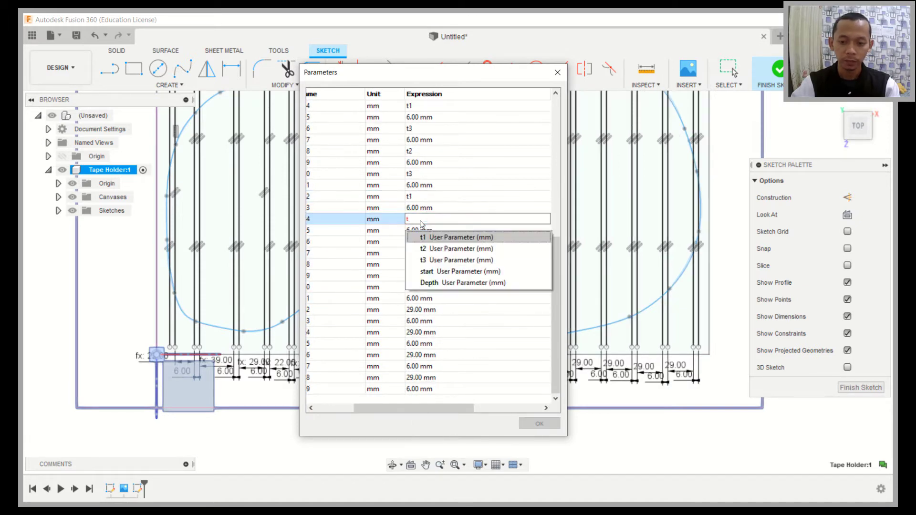
{"action": "type", "text": "3"}
{"action": "left_click", "coordinate": [424, 238]}
{"action": "left_click", "coordinate": [428, 243]}
{"action": "left_click", "coordinate": [428, 243]}
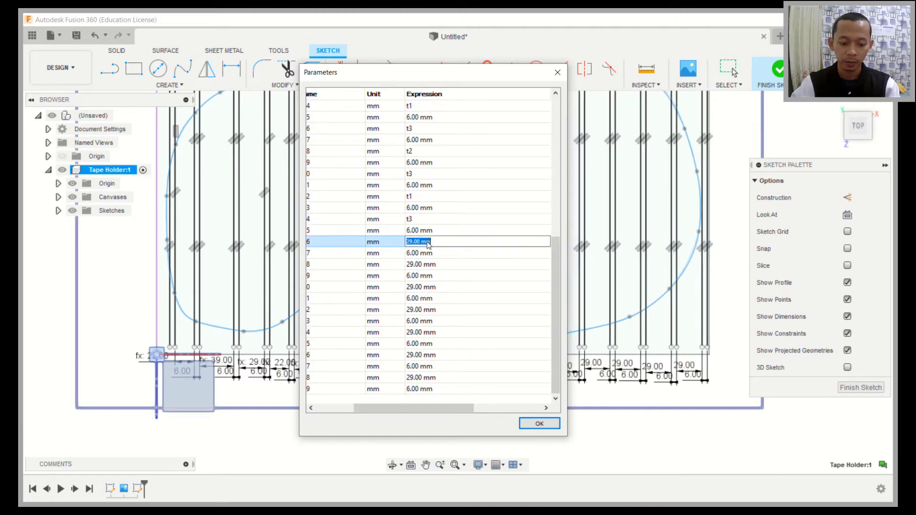
{"action": "type", "text": "t2"}
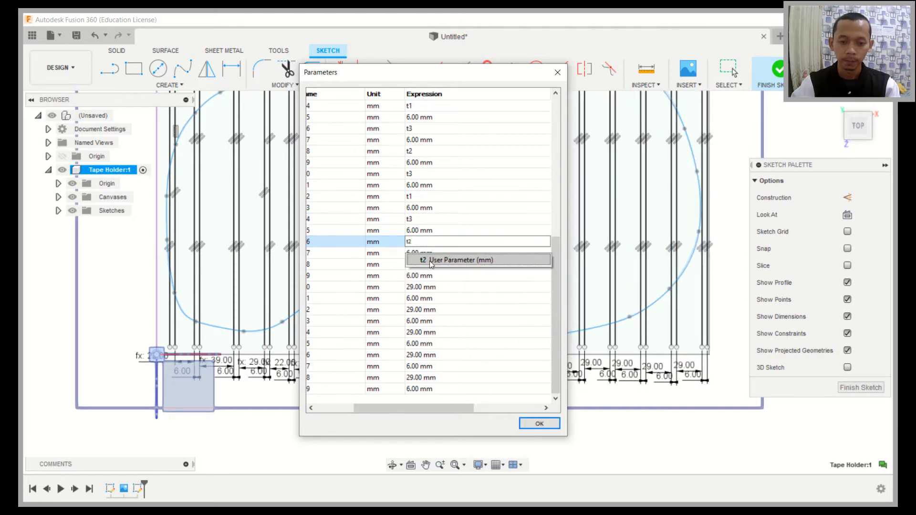
{"action": "left_click", "coordinate": [431, 260]}
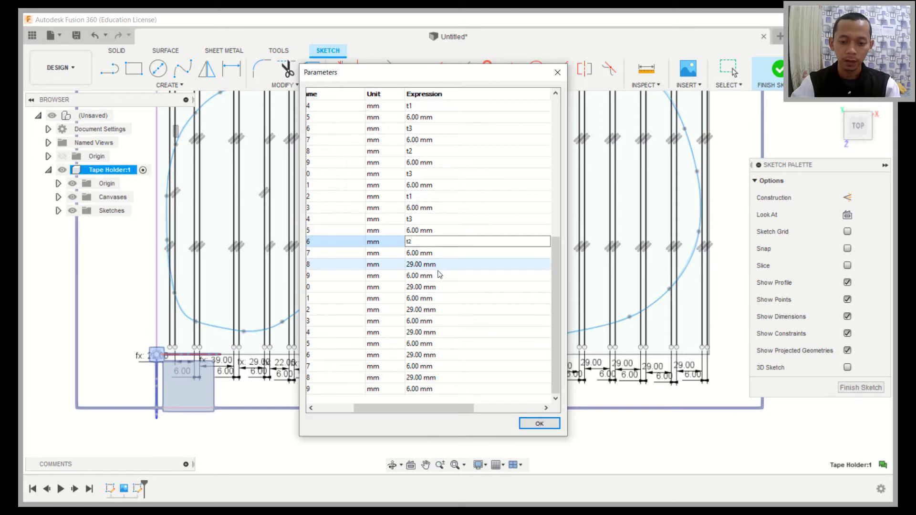
{"action": "left_click", "coordinate": [432, 265]}
{"action": "left_click", "coordinate": [432, 265]}
{"action": "type", "text": "t"}
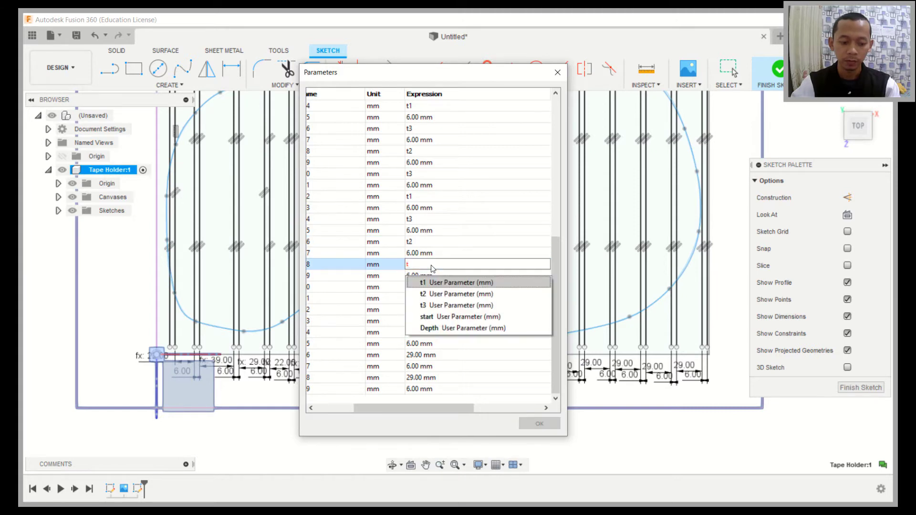
{"action": "type", "text": "1"}
{"action": "left_click", "coordinate": [434, 283]}
{"action": "left_click", "coordinate": [433, 287]}
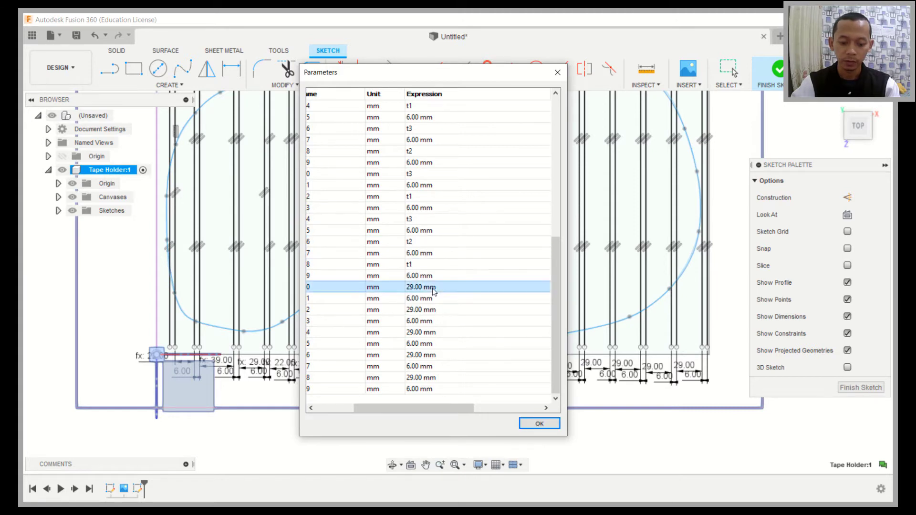
{"action": "left_click", "coordinate": [433, 287]}
{"action": "type", "text": "t3"}
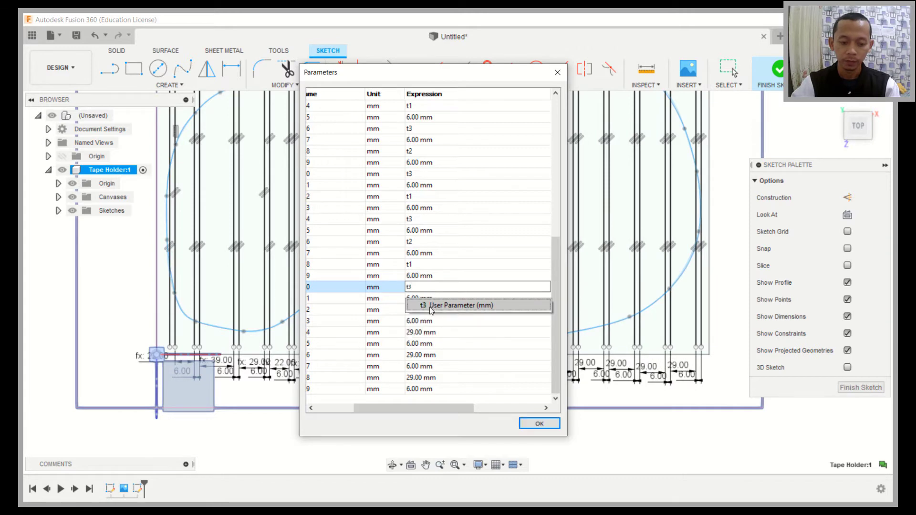
{"action": "left_click", "coordinate": [431, 308]}
{"action": "left_click", "coordinate": [430, 310]}
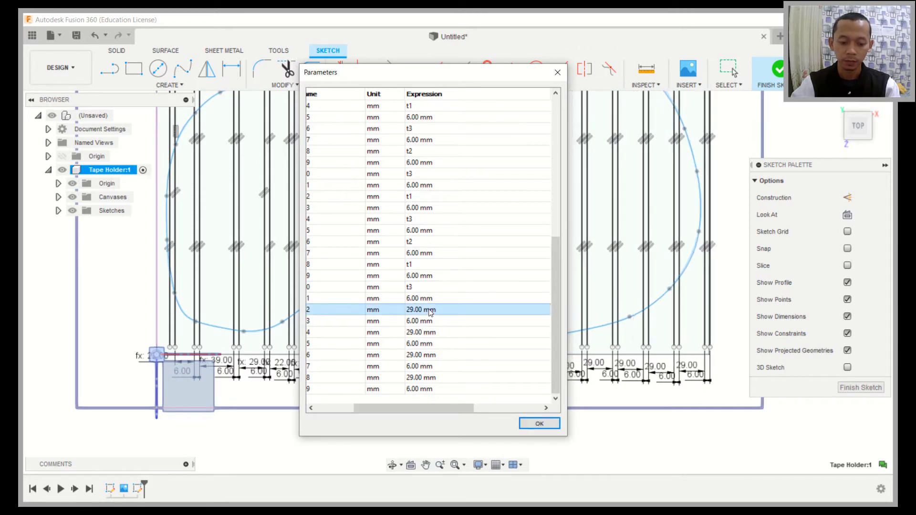
{"action": "left_click", "coordinate": [430, 310]}
{"action": "type", "text": "t2"}
{"action": "left_click", "coordinate": [431, 327]}
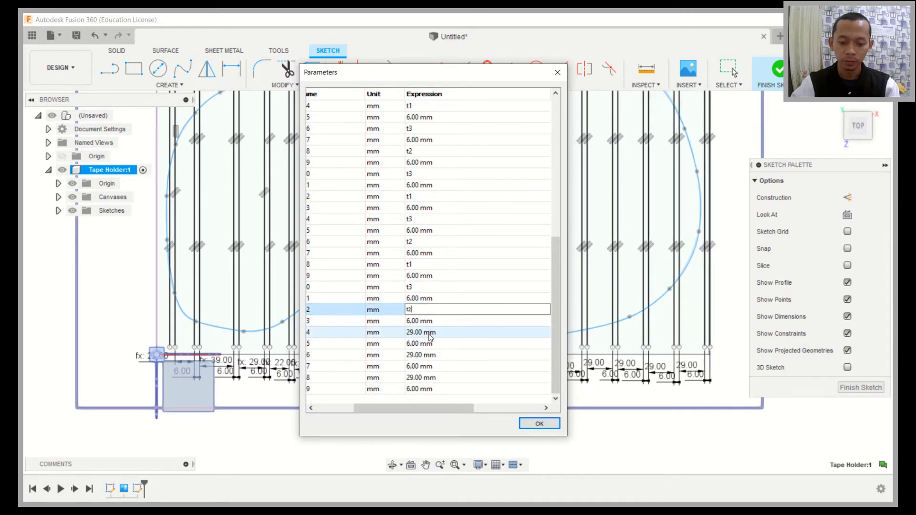
{"action": "left_click", "coordinate": [430, 331]}
{"action": "type", "text": "t2"}
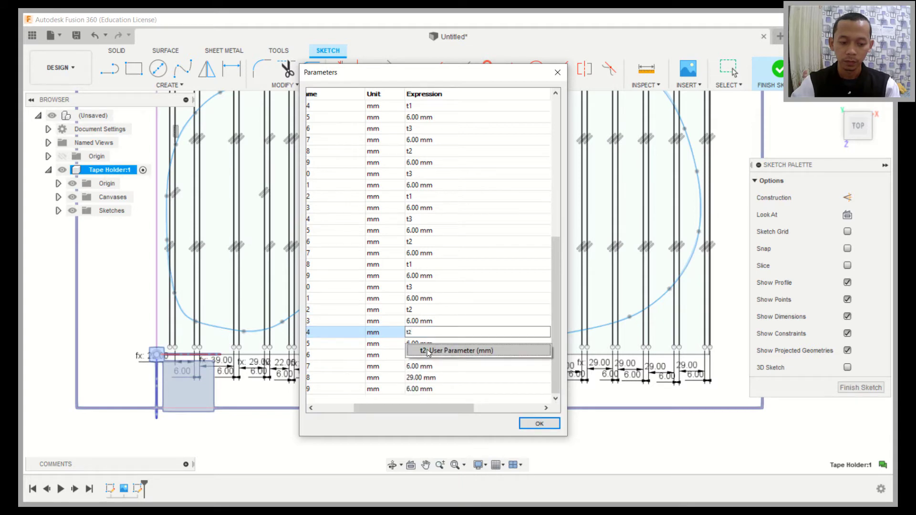
{"action": "left_click", "coordinate": [429, 351]}
{"action": "left_click", "coordinate": [428, 355]}
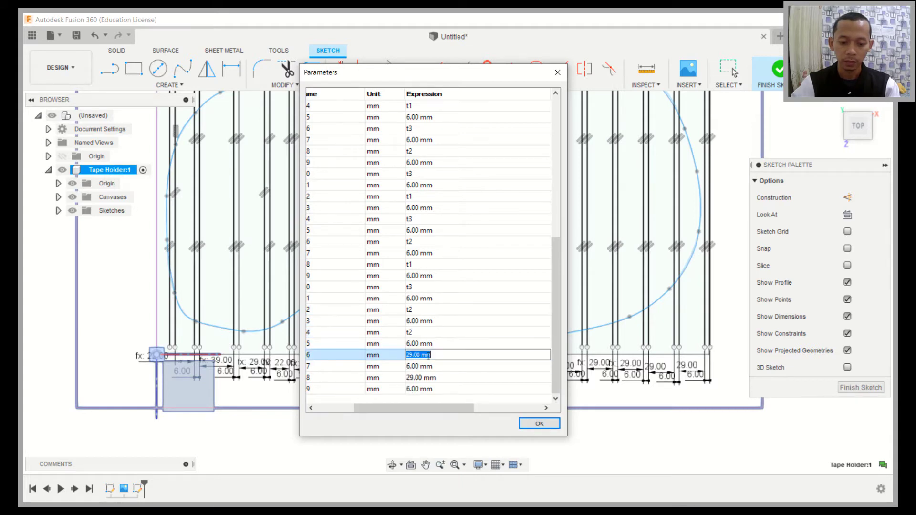
{"action": "type", "text": "t1"}
{"action": "left_click", "coordinate": [426, 373]}
{"action": "left_click", "coordinate": [426, 377]}
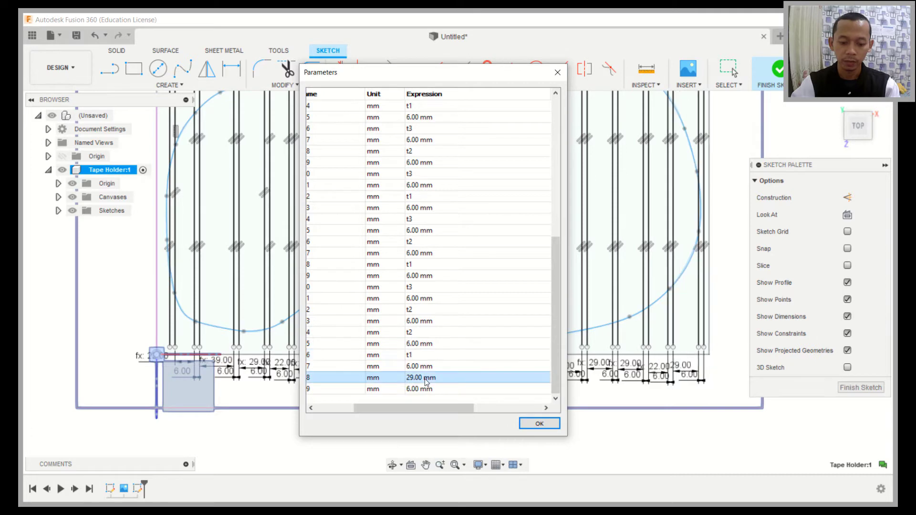
{"action": "type", "text": "t3"}
{"action": "left_click", "coordinate": [431, 395]}
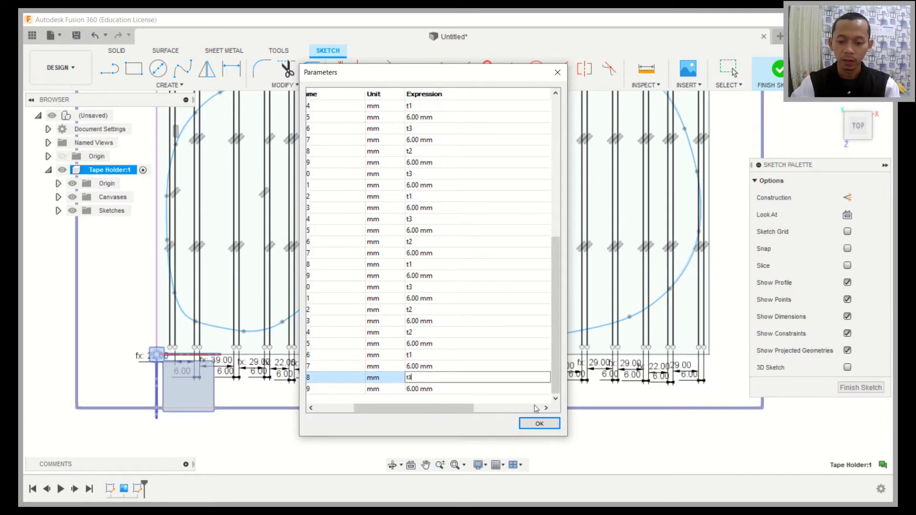
{"action": "left_click", "coordinate": [539, 423]}
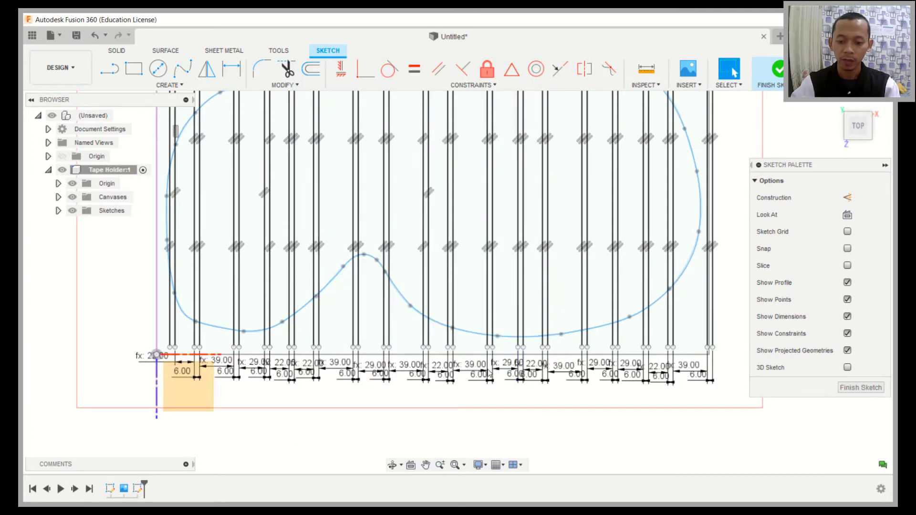
{"action": "scroll", "coordinate": [461, 367], "scroll_direction": "up", "scroll_amount": 2}
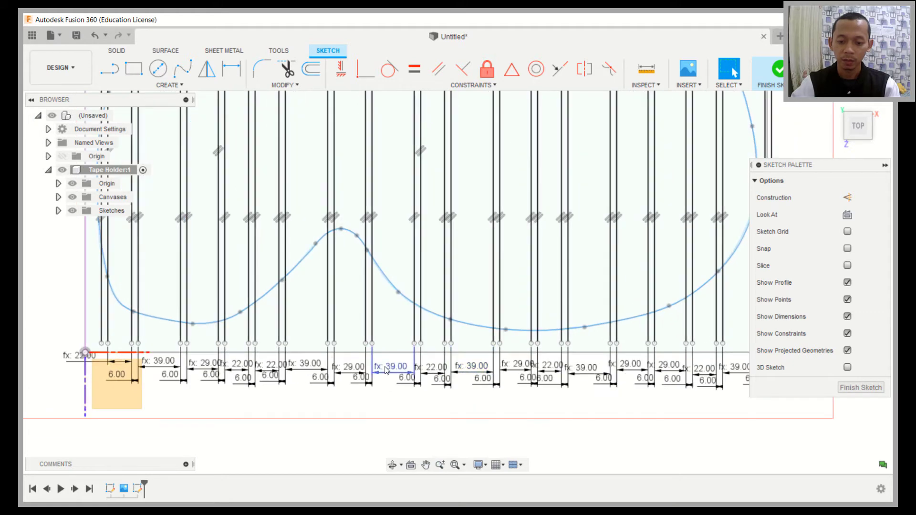
{"action": "scroll", "coordinate": [386, 370], "scroll_direction": "down", "scroll_amount": 5}
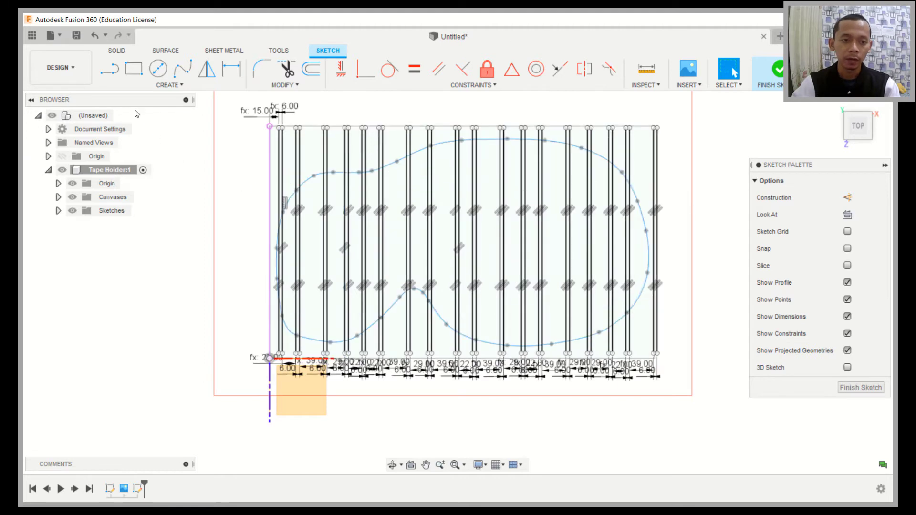
Step: Draw horizontal capping lines across the first grooves, including a 39 mm line at the bottom
{"action": "left_click", "coordinate": [106, 73]}
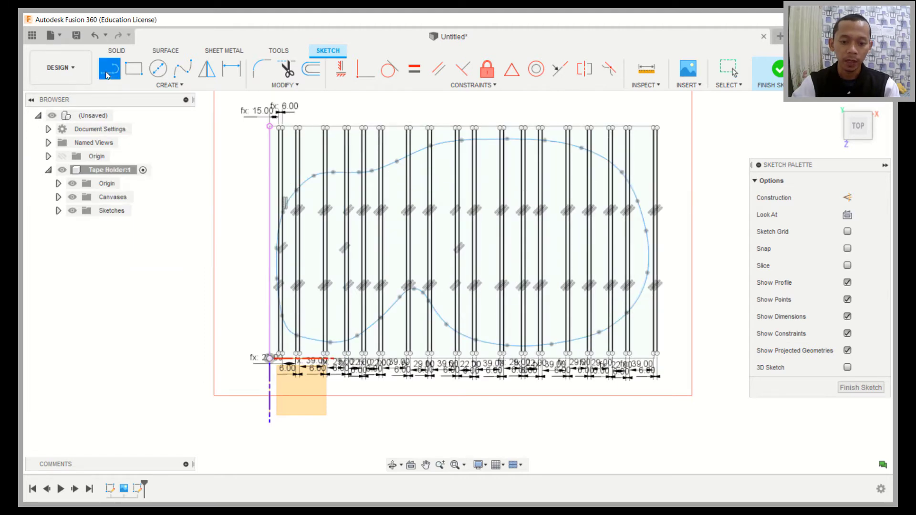
{"action": "scroll", "coordinate": [294, 233], "scroll_direction": "up", "scroll_amount": 5}
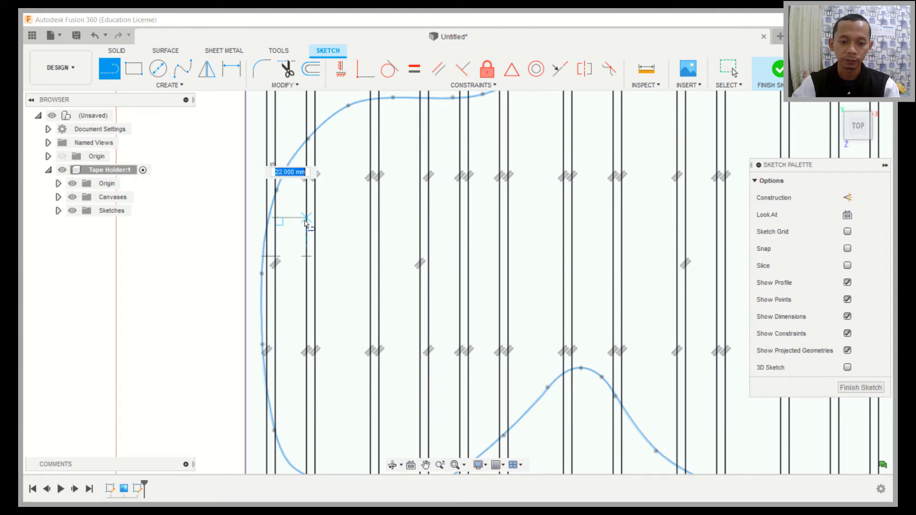
{"action": "middle_click_drag", "start_coordinate": [327, 290], "coordinate": [321, 153]}
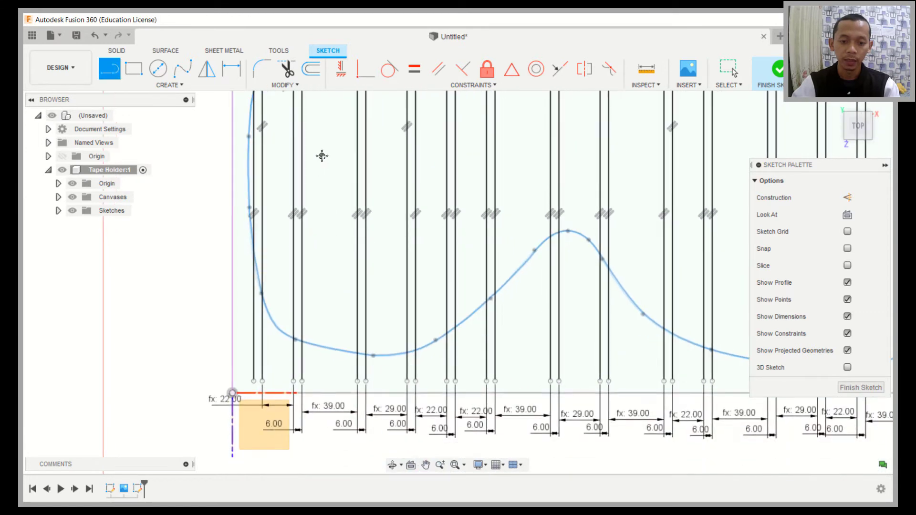
{"action": "left_click", "coordinate": [262, 272]}
{"action": "left_click", "coordinate": [293, 273]}
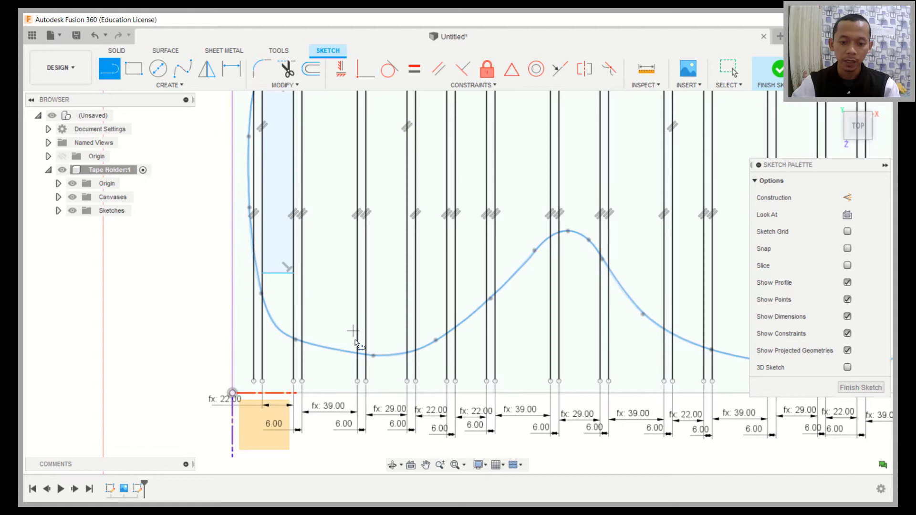
{"action": "left_click", "coordinate": [302, 366]}
{"action": "left_click", "coordinate": [358, 366]}
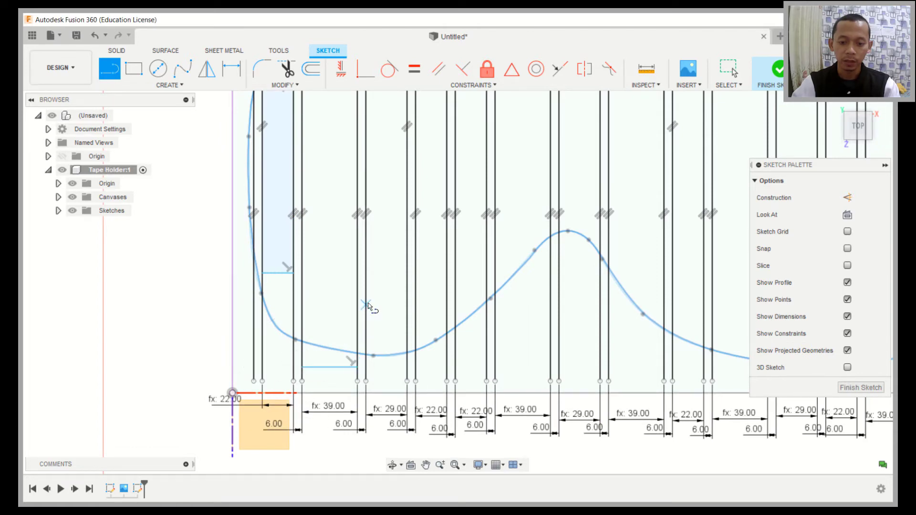
{"action": "scroll", "coordinate": [368, 305], "scroll_direction": "down", "scroll_amount": 5}
{"action": "scroll", "coordinate": [312, 164], "scroll_direction": "up", "scroll_amount": 3}
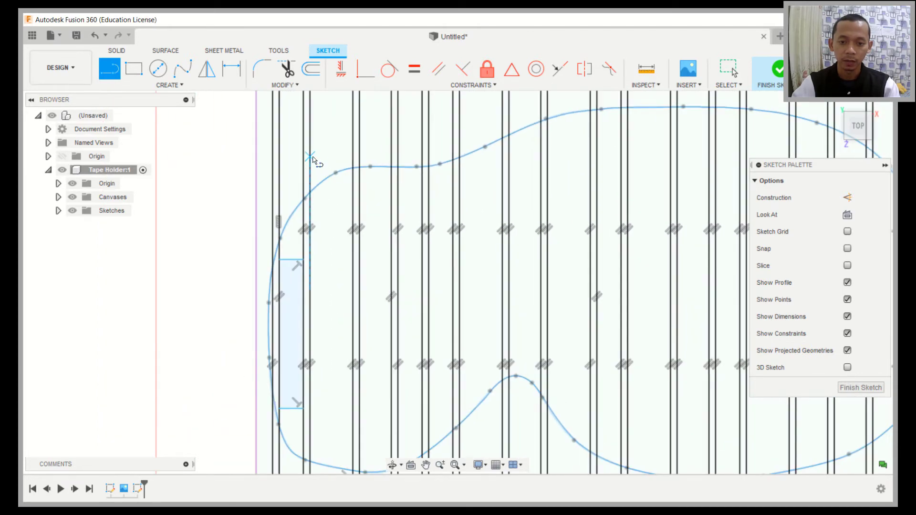
Step: Cap the remaining grooves along the spline's top and bottom edges, including a 29 mm line
{"action": "left_click", "coordinate": [310, 157]}
{"action": "left_click", "coordinate": [353, 156]}
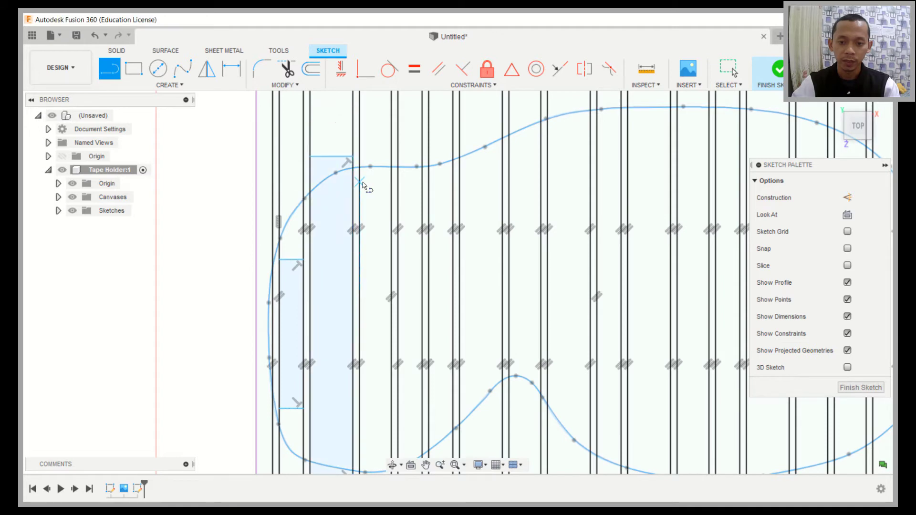
{"action": "left_click", "coordinate": [360, 182]}
{"action": "double_click", "coordinate": [390, 182]}
{"action": "middle_click_drag", "start_coordinate": [391, 267], "coordinate": [387, 187]}
{"action": "left_click", "coordinate": [356, 361]}
{"action": "double_click", "coordinate": [388, 361]}
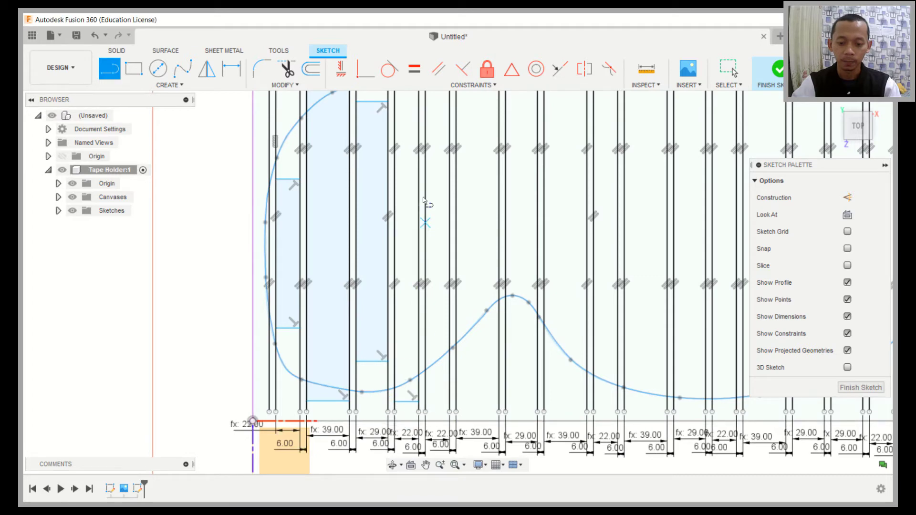
{"action": "middle_click_drag", "start_coordinate": [422, 191], "coordinate": [401, 286]}
{"action": "left_click", "coordinate": [403, 197]}
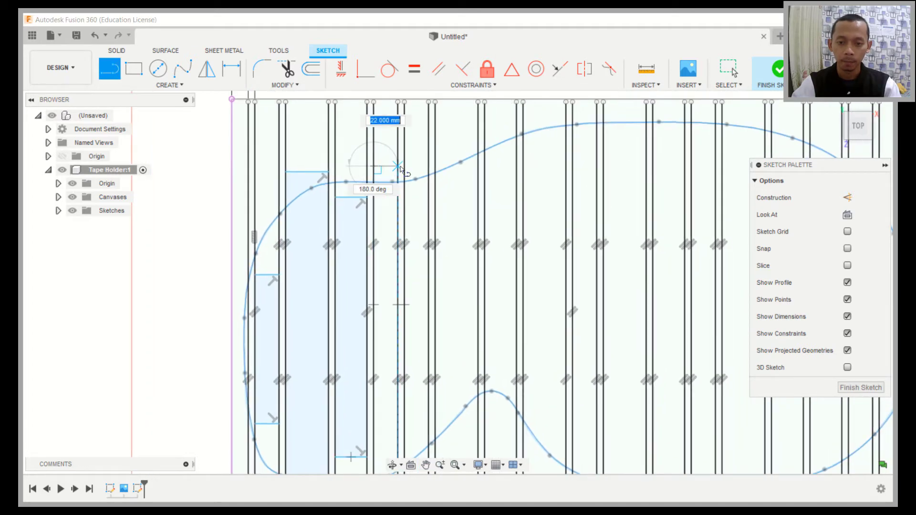
{"action": "double_click", "coordinate": [428, 197]}
{"action": "mouse_move", "coordinate": [436, 461]}
{"action": "middle_mouse_down"}
{"action": "mouse_move", "coordinate": [423, 359]}
{"action": "mouse_move", "coordinate": [378, 180]}
{"action": "mouse_move", "coordinate": [435, 265]}
{"action": "mouse_move", "coordinate": [434, 143]}
{"action": "mouse_move", "coordinate": [433, 161]}
{"action": "mouse_move", "coordinate": [477, 162]}
{"action": "mouse_move", "coordinate": [477, 401]}
{"action": "mouse_move", "coordinate": [484, 165]}
{"action": "mouse_move", "coordinate": [450, 72]}
{"action": "mouse_move", "coordinate": [401, 186]}
{"action": "mouse_move", "coordinate": [444, 305]}
{"action": "mouse_move", "coordinate": [472, 299]}
{"action": "mouse_move", "coordinate": [474, 205]}
{"action": "mouse_move", "coordinate": [548, 286]}
{"action": "middle_mouse_up"}
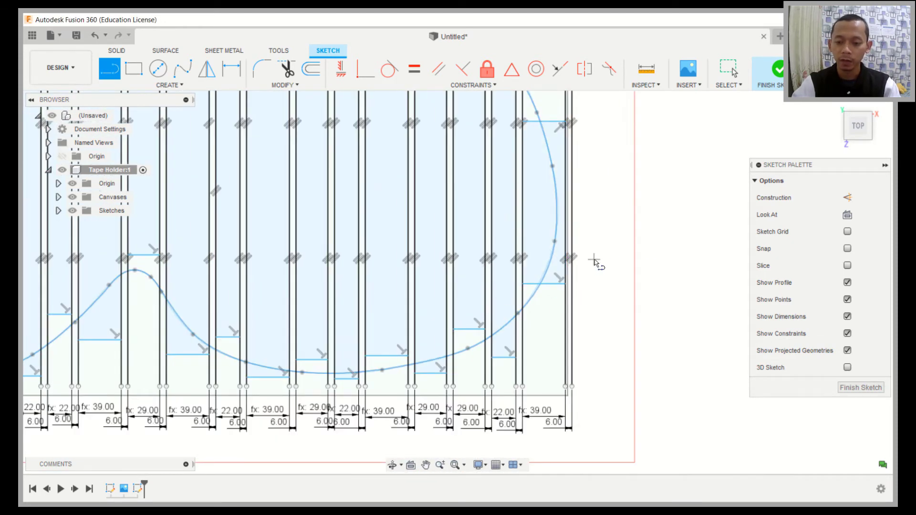
{"action": "scroll", "coordinate": [596, 263], "scroll_direction": "down", "scroll_amount": 3}
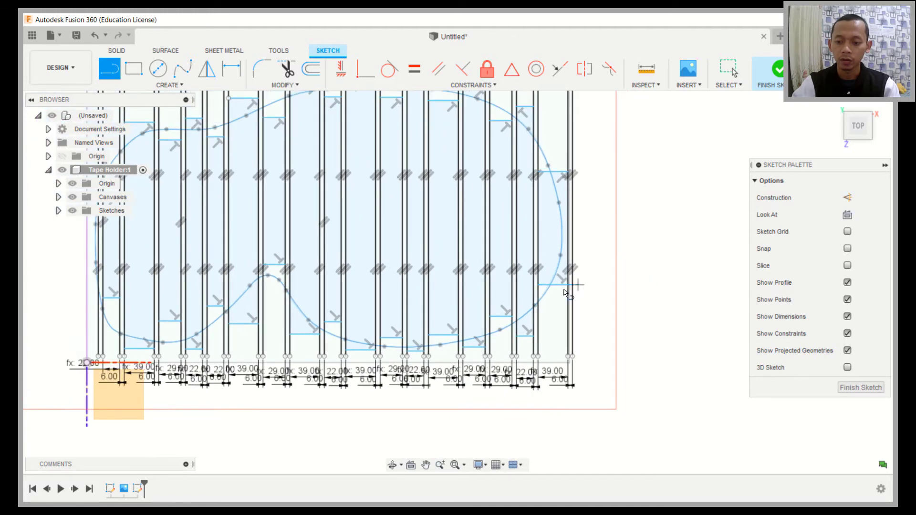
{"action": "key", "text": "Escape"}
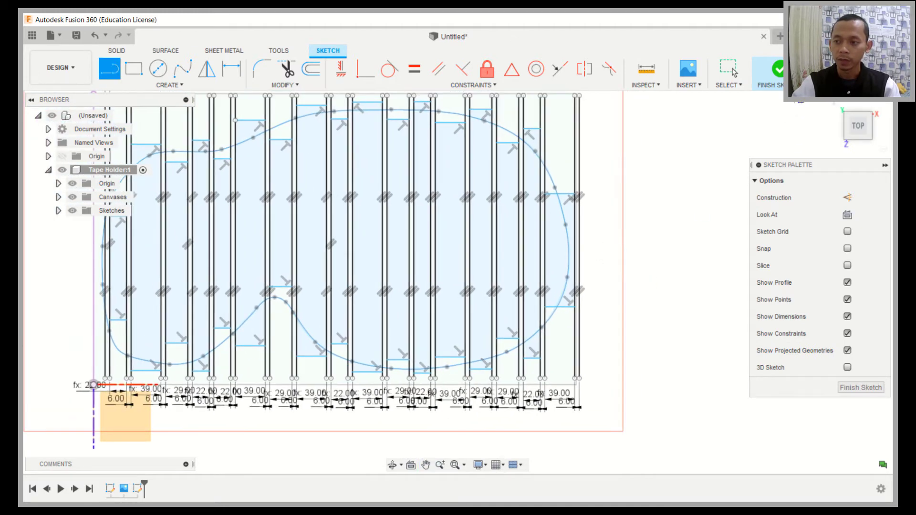
Step: Finish the sketch and hide Sketch2's groove lines in the browser
{"action": "left_click", "coordinate": [770, 70]}
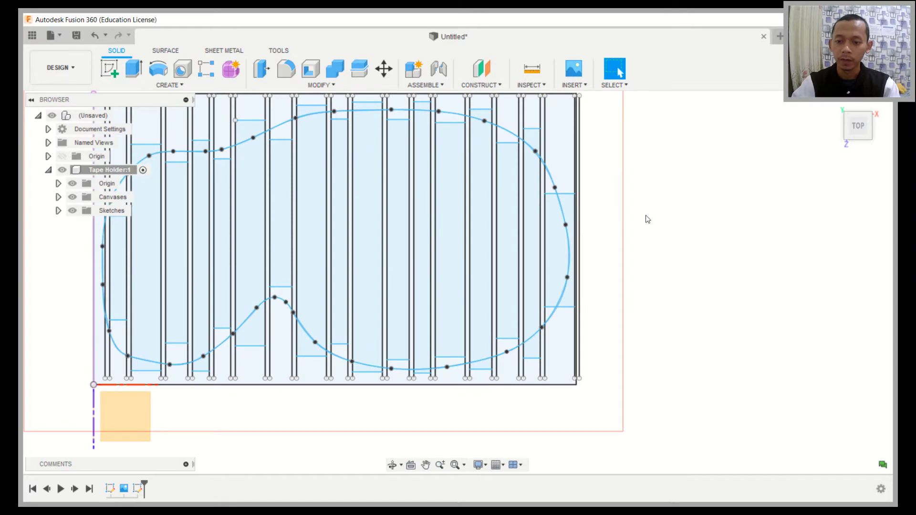
{"action": "mouse_move", "coordinate": [466, 250]}
{"action": "middle_mouse_down"}
{"action": "mouse_move", "coordinate": [537, 250]}
{"action": "mouse_move", "coordinate": [562, 264]}
{"action": "middle_mouse_up"}
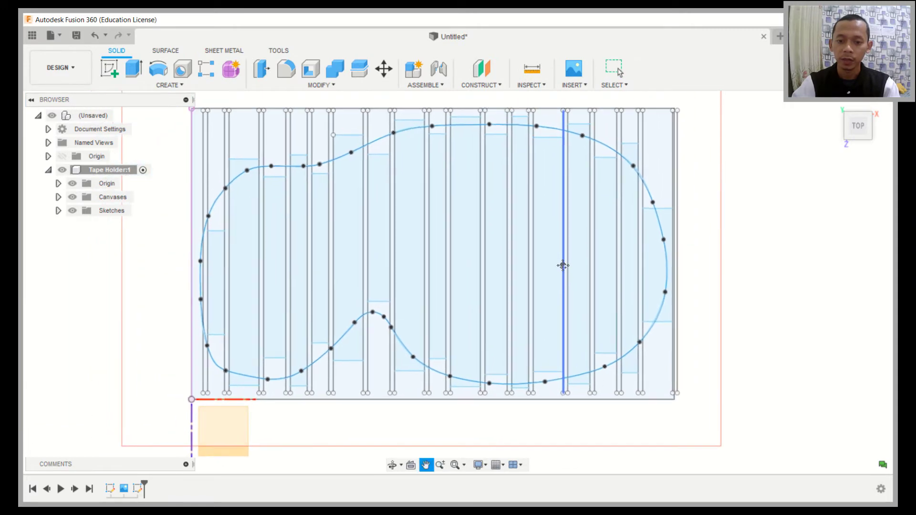
{"action": "scroll", "coordinate": [516, 271], "scroll_direction": "down", "scroll_amount": 1}
{"action": "scroll", "coordinate": [518, 272], "scroll_direction": "up", "scroll_amount": 1}
{"action": "scroll", "coordinate": [515, 270], "scroll_direction": "down", "scroll_amount": 2}
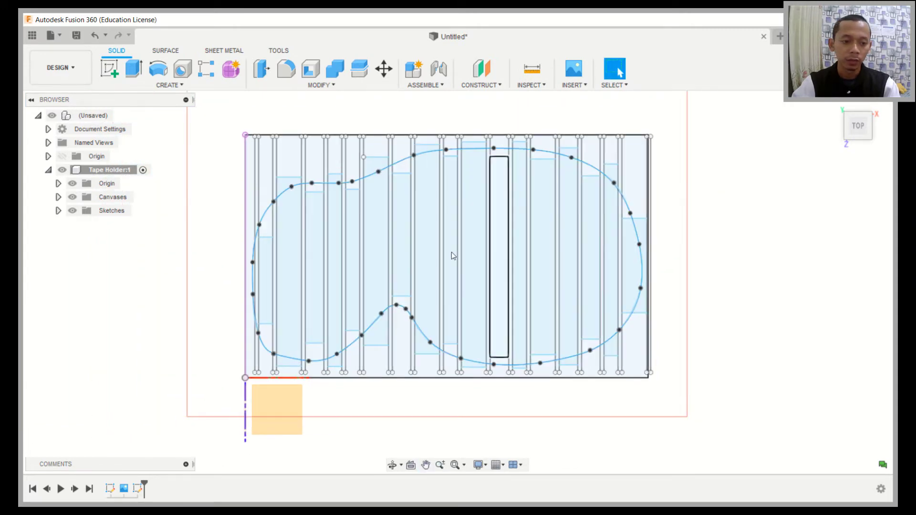
{"action": "left_click", "coordinate": [58, 210]}
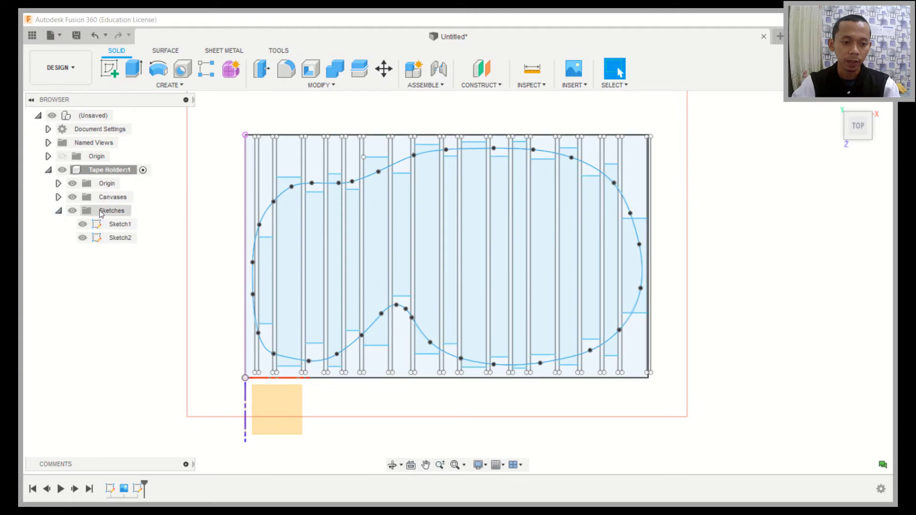
{"action": "left_click", "coordinate": [90, 238]}
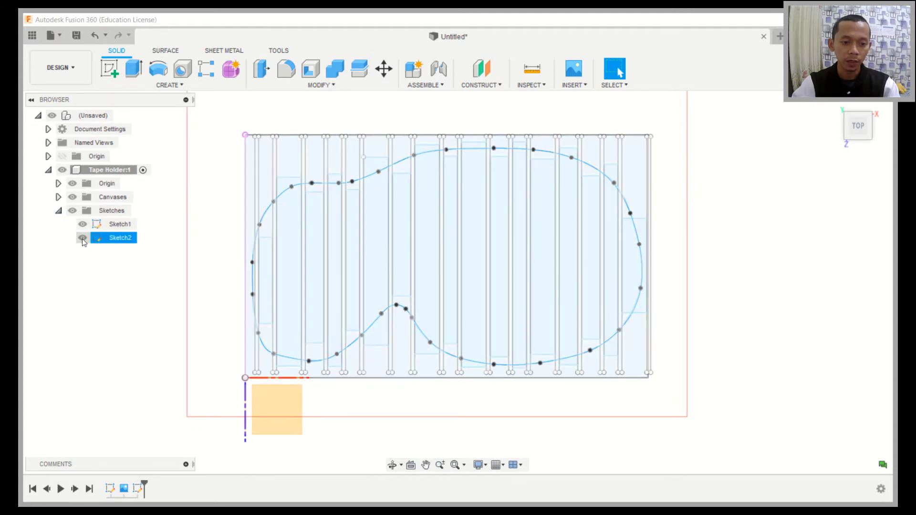
{"action": "left_click", "coordinate": [82, 238]}
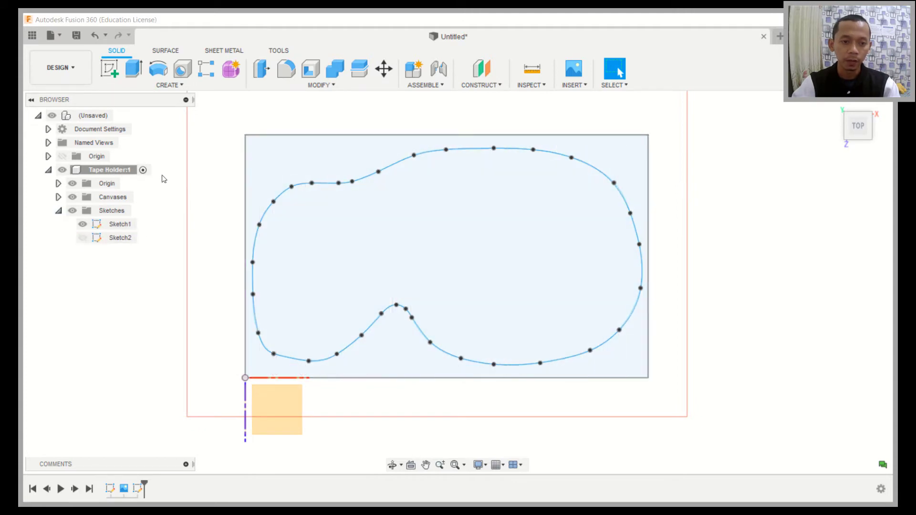
Step: Extrude both Sketch1 plate profiles by -t3 to create the solid plate body
{"action": "left_click", "coordinate": [141, 75]}
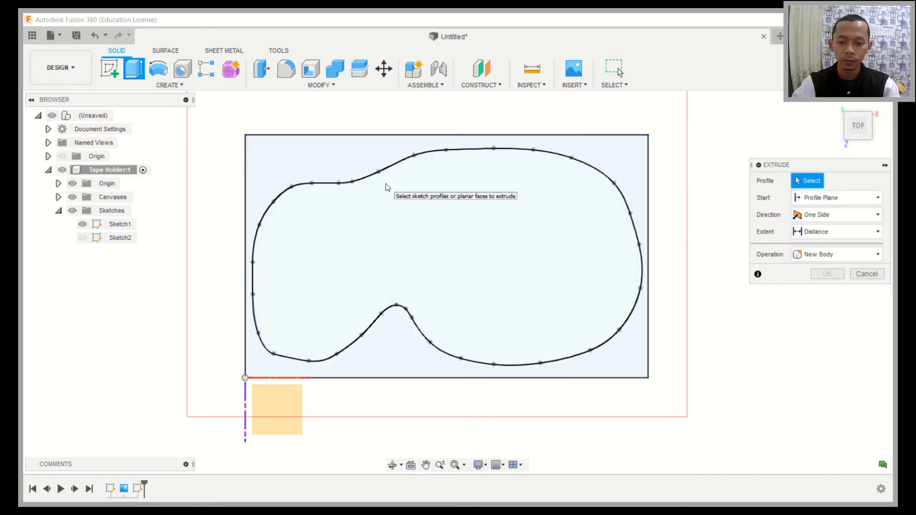
{"action": "left_click", "coordinate": [333, 158]}
{"action": "left_click", "coordinate": [336, 206]}
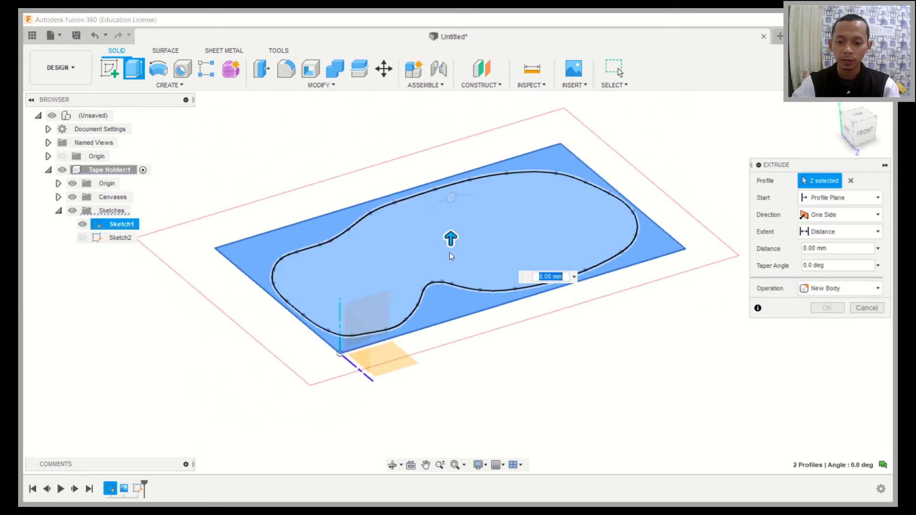
{"action": "key", "text": "BackSpace"}
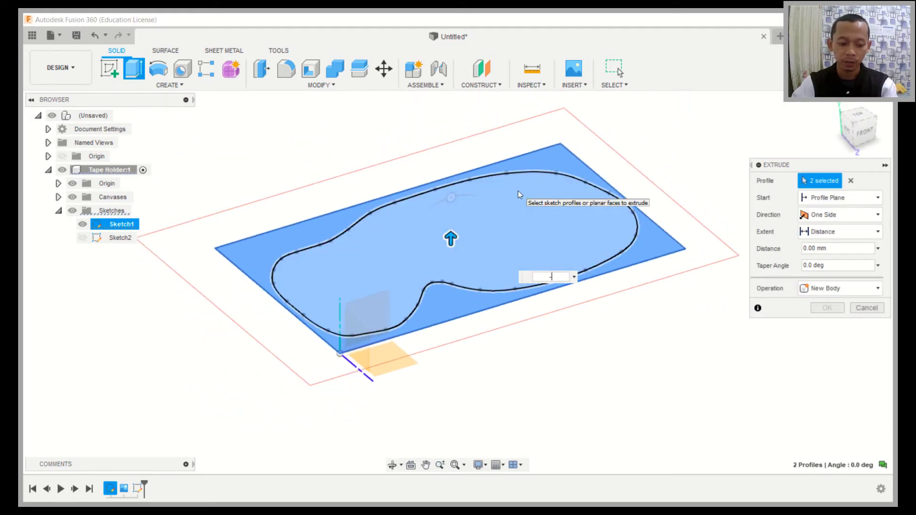
{"action": "type", "text": "-t3"}
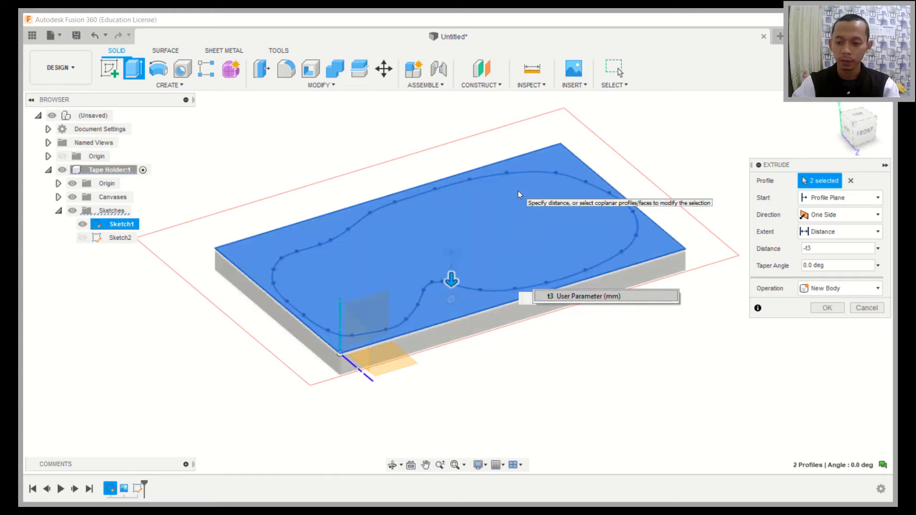
{"action": "key", "text": "Return"}
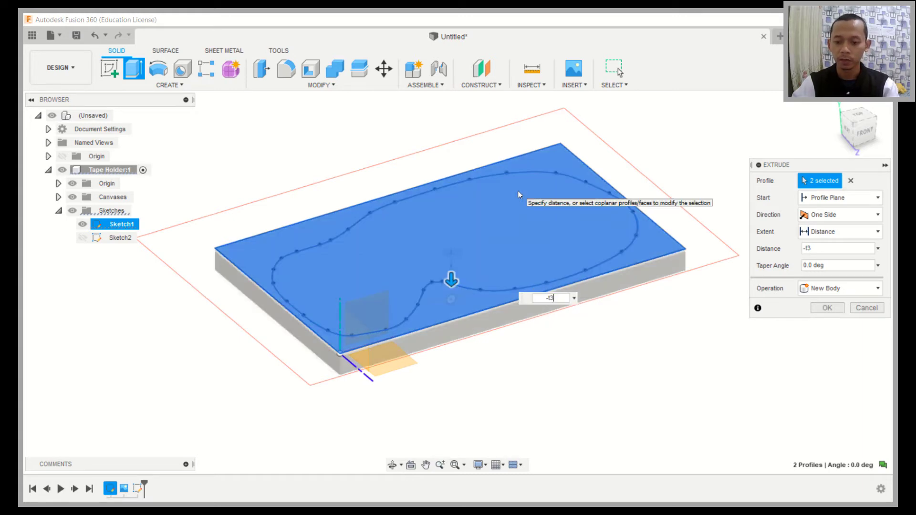
{"action": "key", "text": "Return"}
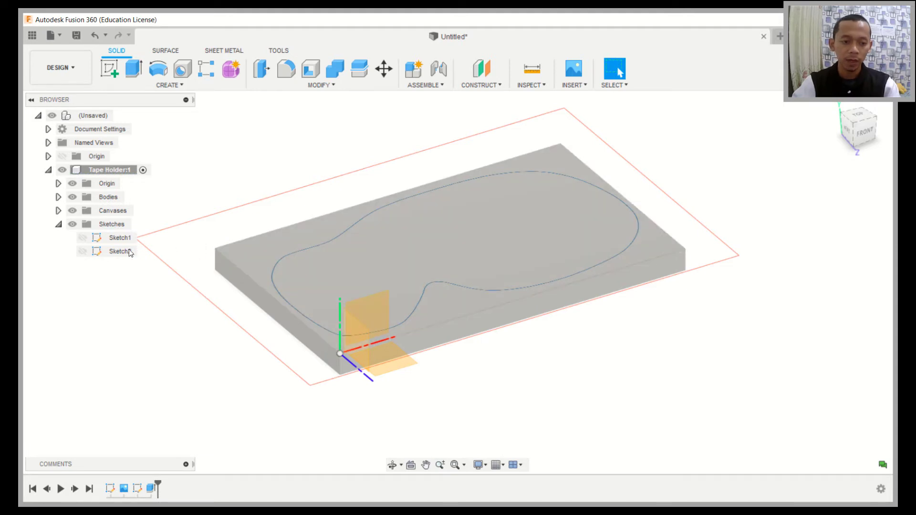
Step: Show Sketch2 and select all 17 groove profiles for a new extrusion
{"action": "left_click", "coordinate": [83, 252]}
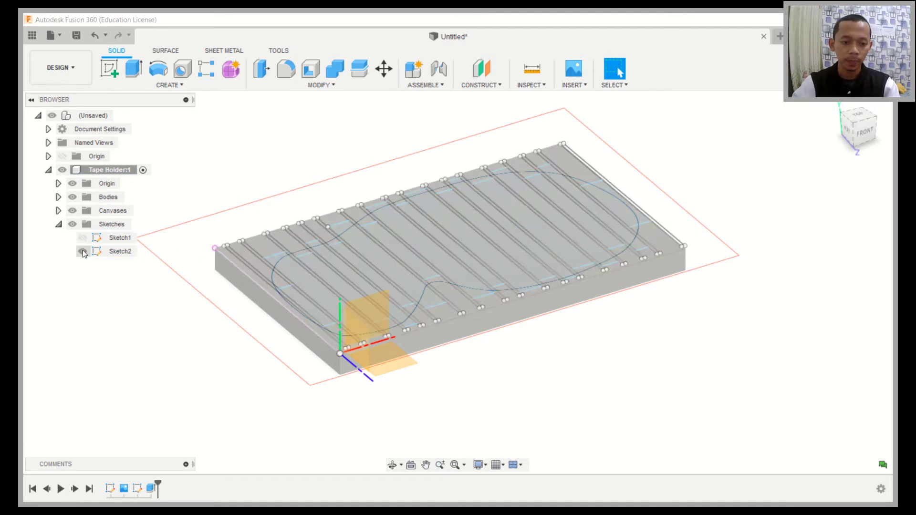
{"action": "left_click", "coordinate": [134, 71]}
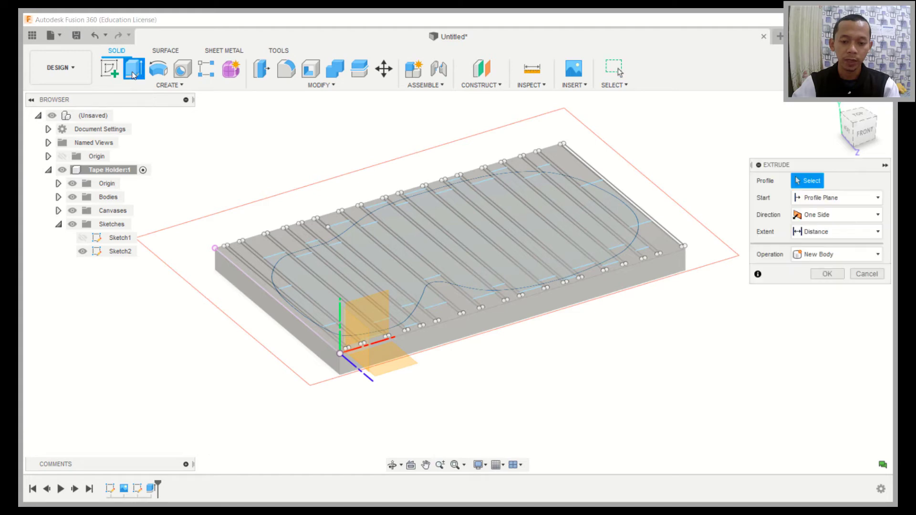
{"action": "left_click", "coordinate": [307, 291]}
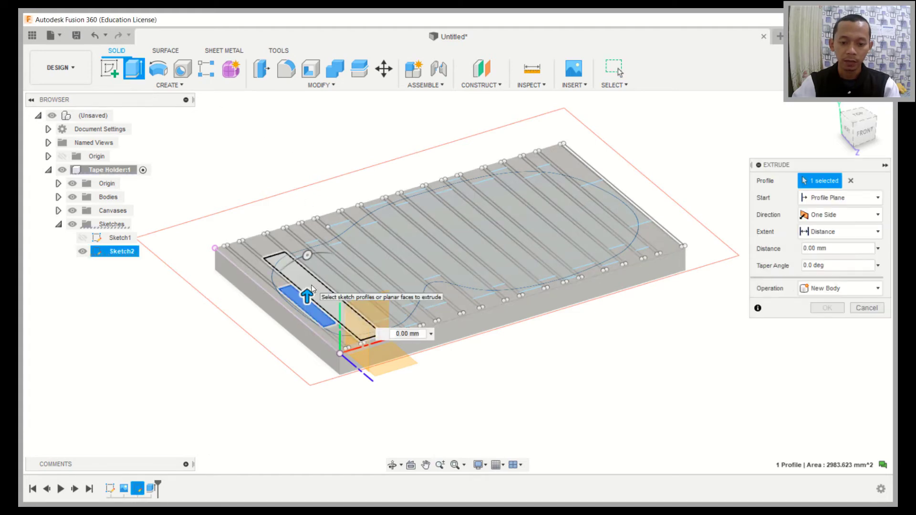
{"action": "left_click", "coordinate": [319, 288]}
{"action": "left_click", "coordinate": [341, 272]}
{"action": "left_click", "coordinate": [339, 264]}
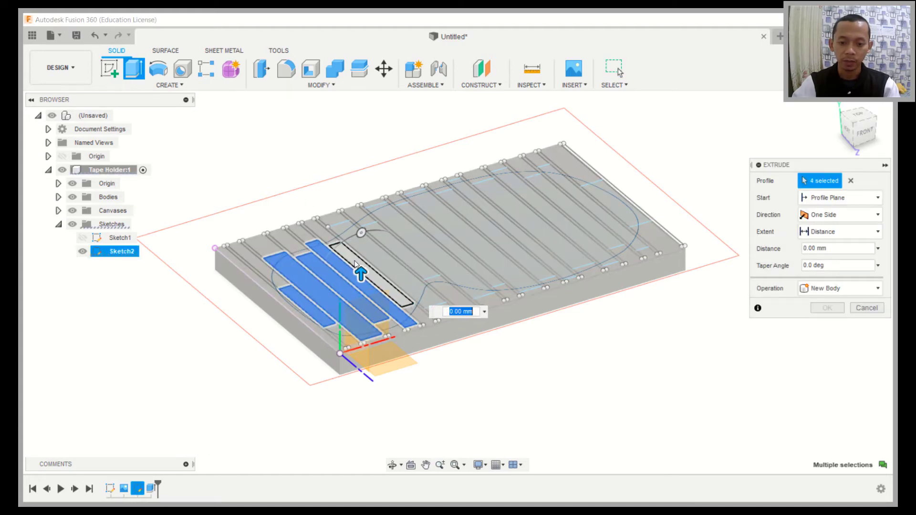
{"action": "left_click", "coordinate": [365, 255]}
{"action": "left_click", "coordinate": [381, 250]}
{"action": "left_click", "coordinate": [403, 243]}
{"action": "left_click", "coordinate": [416, 240]}
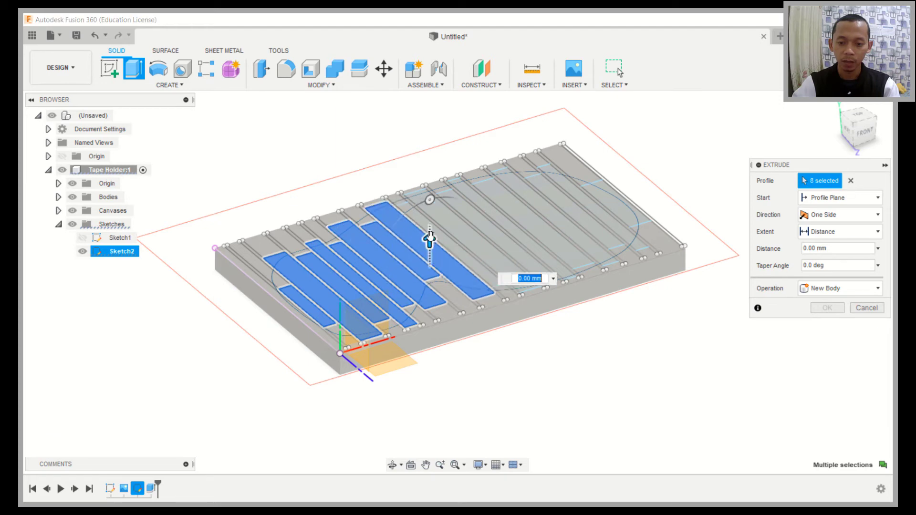
{"action": "left_click", "coordinate": [432, 237]}
{"action": "left_click", "coordinate": [450, 236]}
{"action": "left_click", "coordinate": [485, 224]}
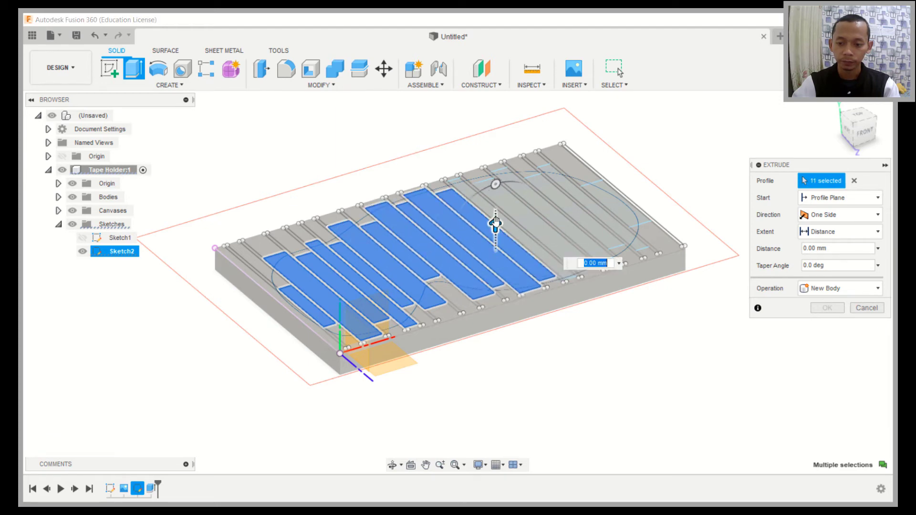
{"action": "left_click", "coordinate": [504, 219]}
{"action": "left_click", "coordinate": [548, 215]}
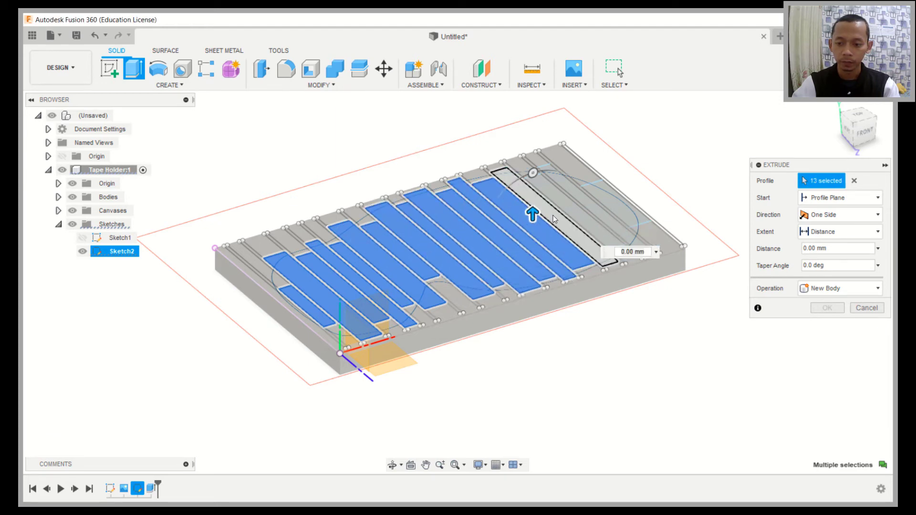
{"action": "left_click", "coordinate": [562, 214]}
{"action": "left_click", "coordinate": [575, 211]}
{"action": "left_click", "coordinate": [593, 207]}
{"action": "left_click", "coordinate": [613, 204]}
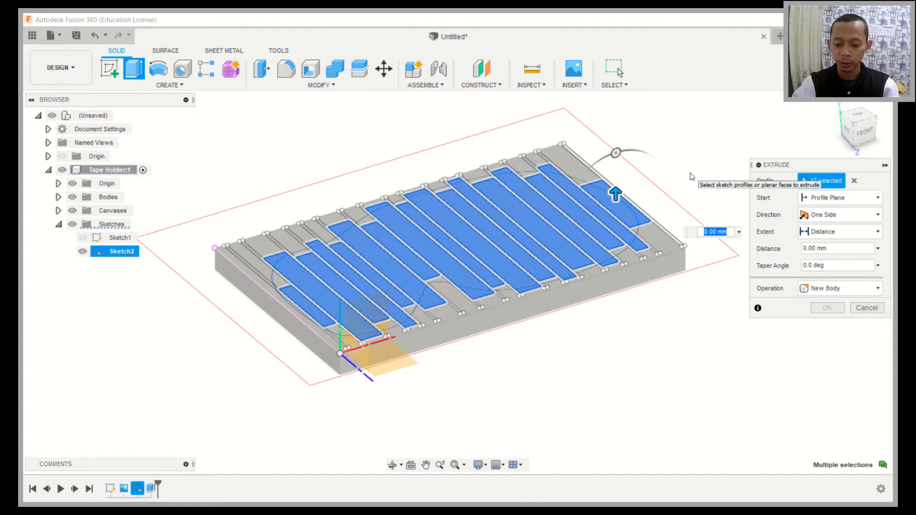
Step: Cut the selected grooves into the plate to a distance of -Depth
{"action": "key", "text": "BackSpace"}
{"action": "type", "text": "-d"}
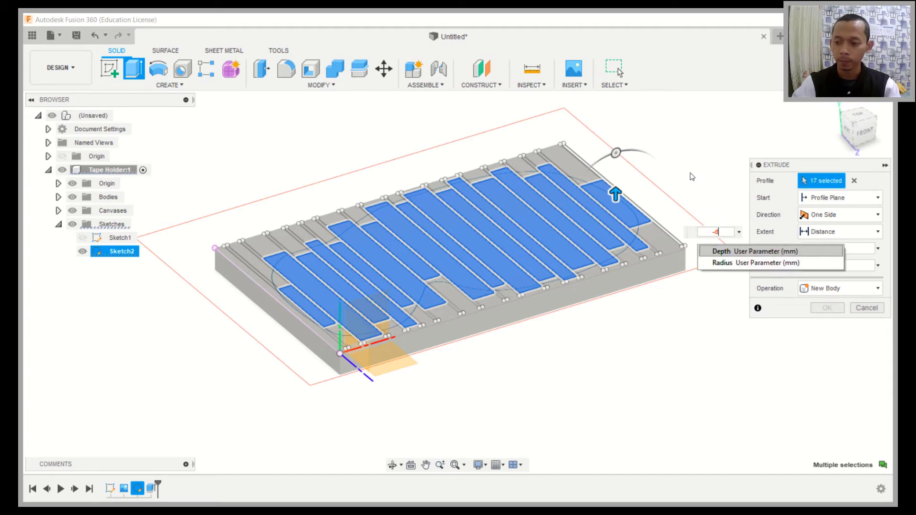
{"action": "left_click", "coordinate": [730, 252]}
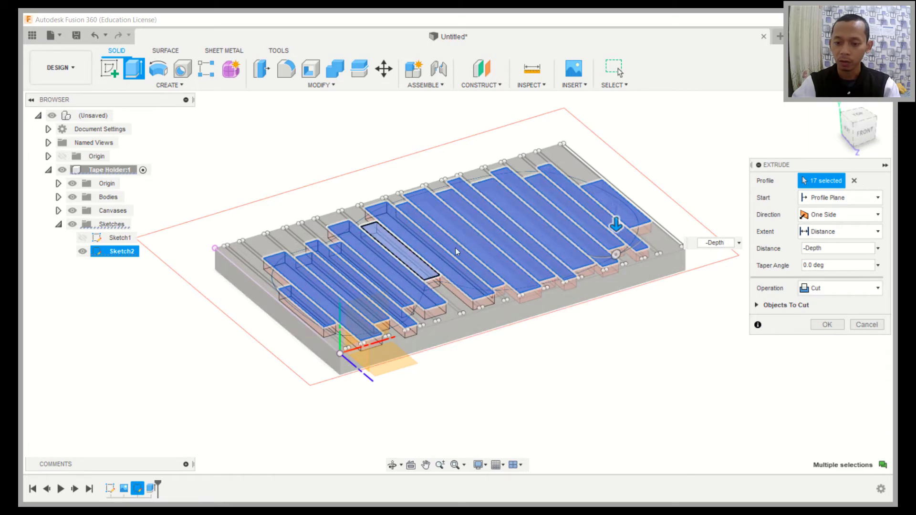
{"action": "left_click", "coordinate": [825, 323]}
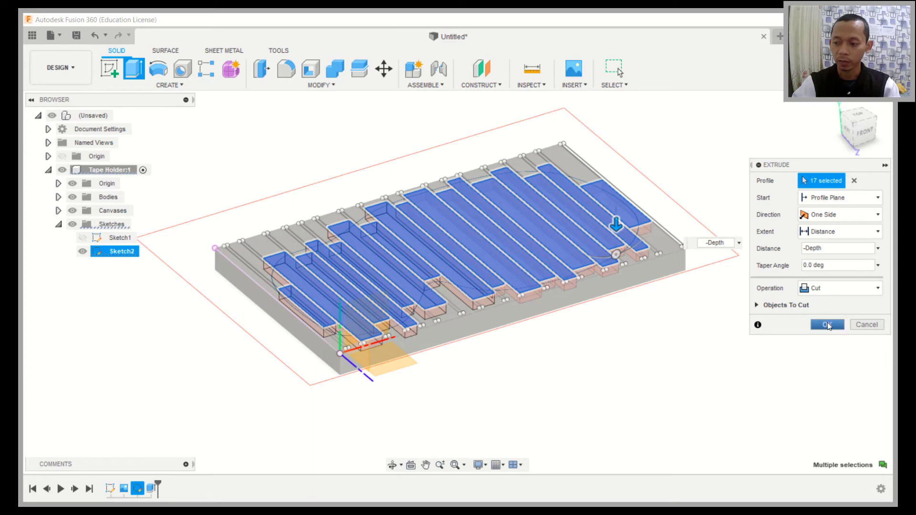
{"action": "scroll", "coordinate": [453, 276], "scroll_direction": "up", "scroll_amount": 2}
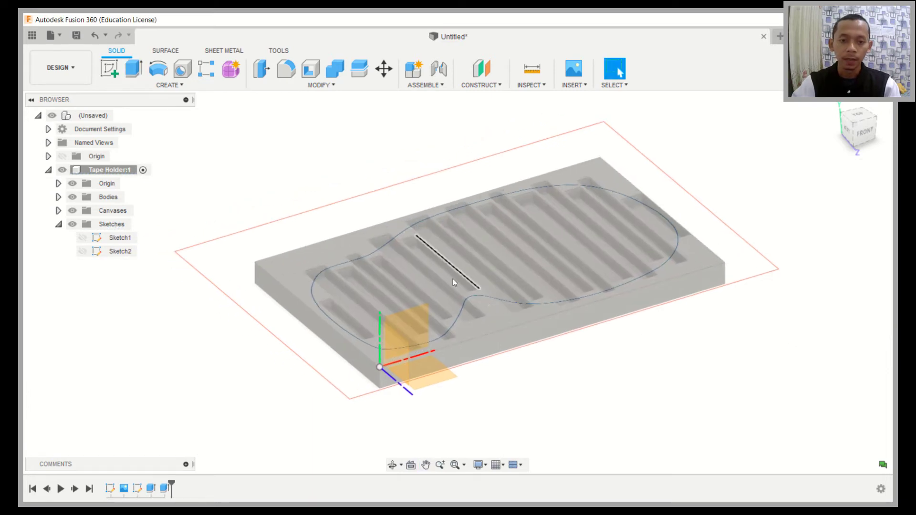
Step: Start a fillet and select the groove edges around the plate, front and back
{"action": "left_click", "coordinate": [293, 78]}
{"action": "scroll", "coordinate": [322, 327], "scroll_direction": "down", "scroll_amount": 2}
{"action": "scroll", "coordinate": [323, 327], "scroll_direction": "up", "scroll_amount": 5}
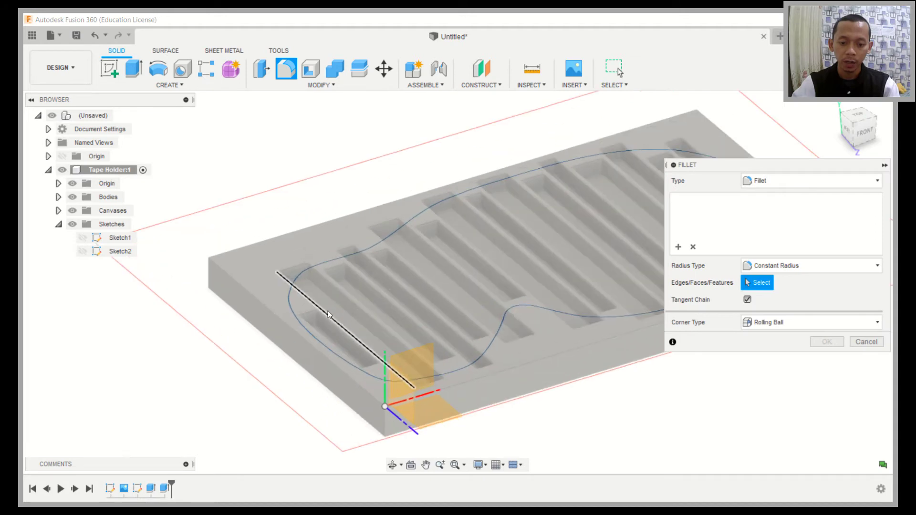
{"action": "left_click", "coordinate": [297, 335]}
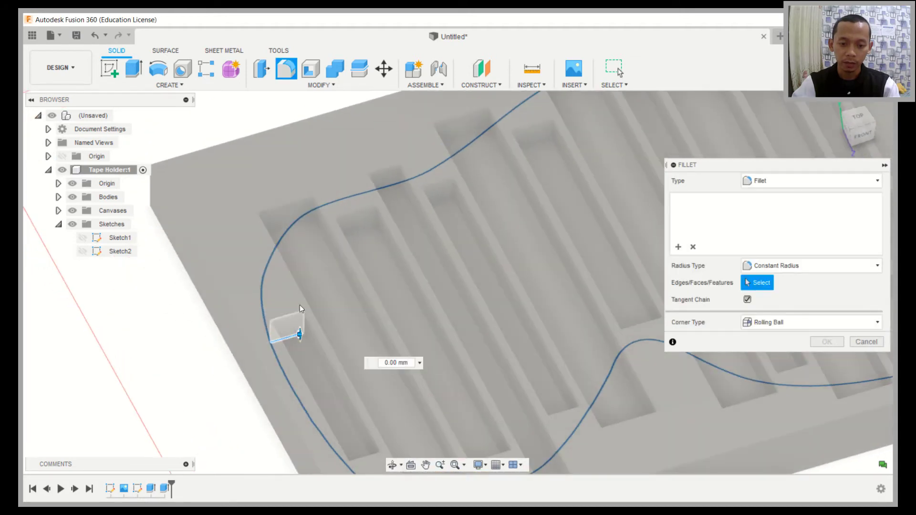
{"action": "left_click", "coordinate": [296, 222]}
{"action": "left_click", "coordinate": [365, 233]}
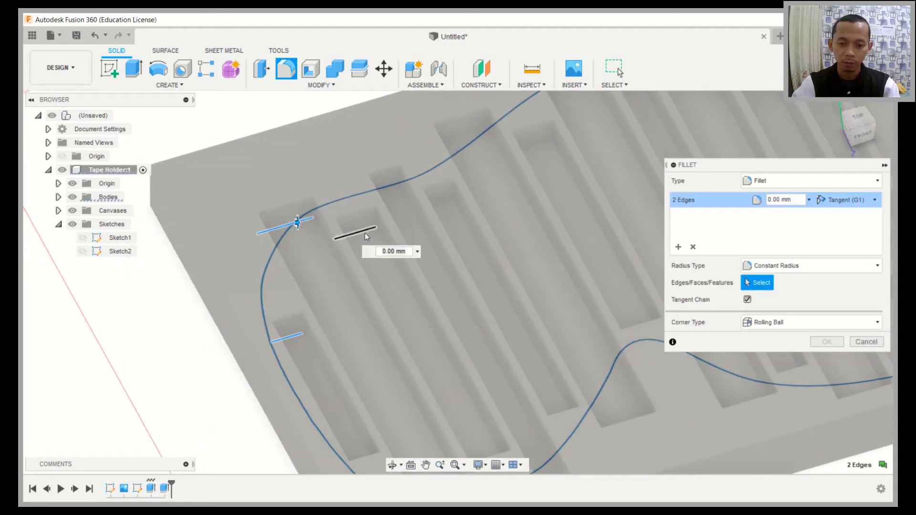
{"action": "left_click", "coordinate": [391, 190]}
{"action": "left_click", "coordinate": [445, 199]}
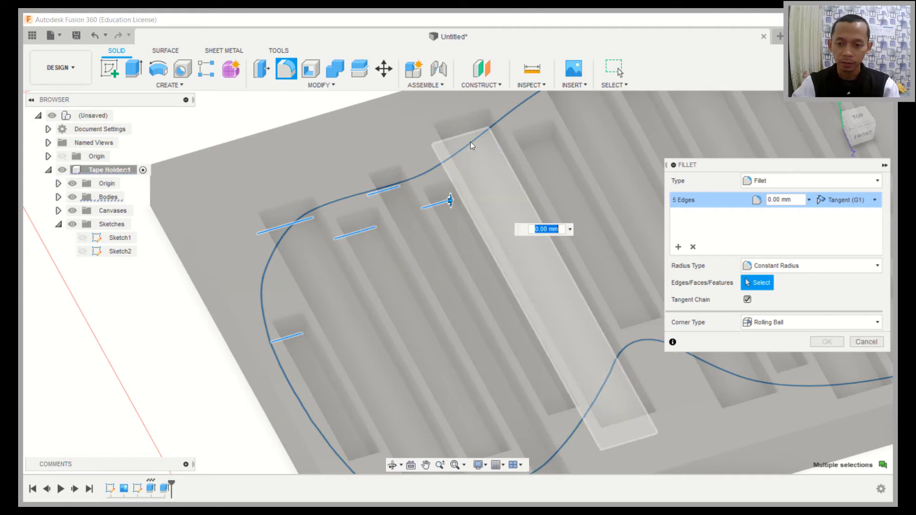
{"action": "left_click", "coordinate": [470, 134]}
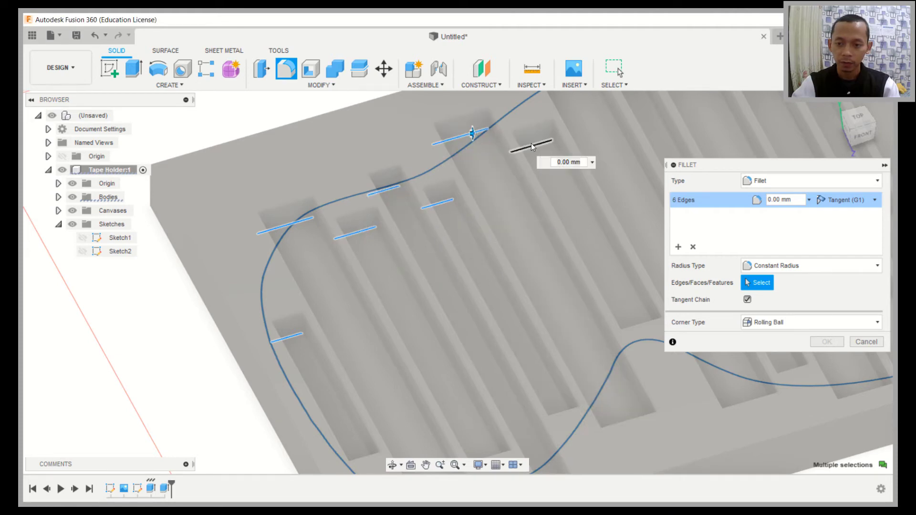
{"action": "left_click", "coordinate": [531, 143]}
{"action": "middle_click_drag", "start_coordinate": [556, 191], "coordinate": [435, 289]}
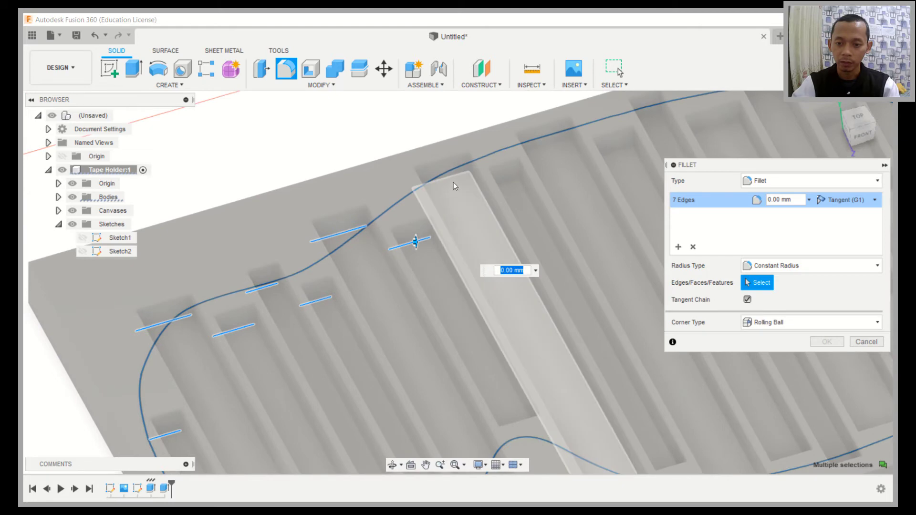
{"action": "left_click", "coordinate": [453, 176]}
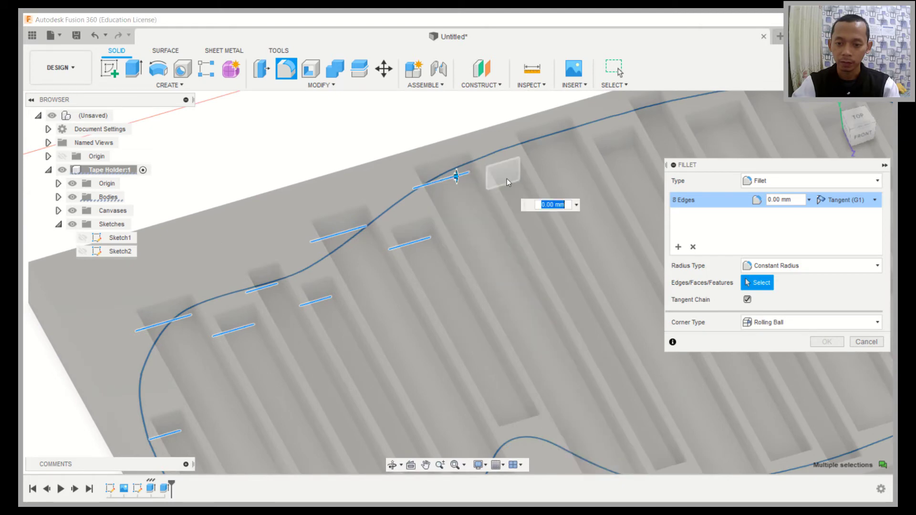
{"action": "middle_click_drag", "start_coordinate": [506, 178], "coordinate": [424, 146], "text": "shift"}
{"action": "left_click", "coordinate": [444, 183]}
{"action": "left_click", "coordinate": [520, 231]}
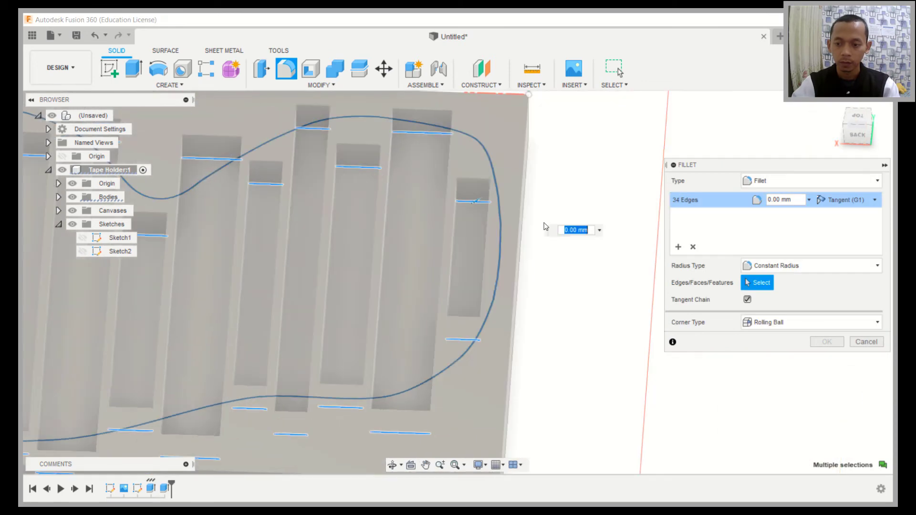
{"action": "middle_click_drag", "start_coordinate": [520, 231], "coordinate": [509, 237], "text": "shift"}
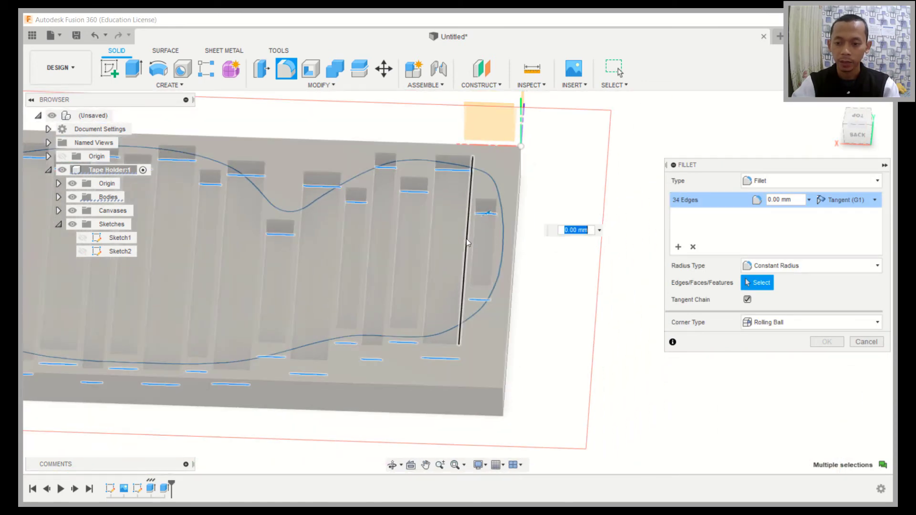
Step: Drive the fillet size with the Radius parameter and apply it to the 34 edges
{"action": "type", "text": "r"}
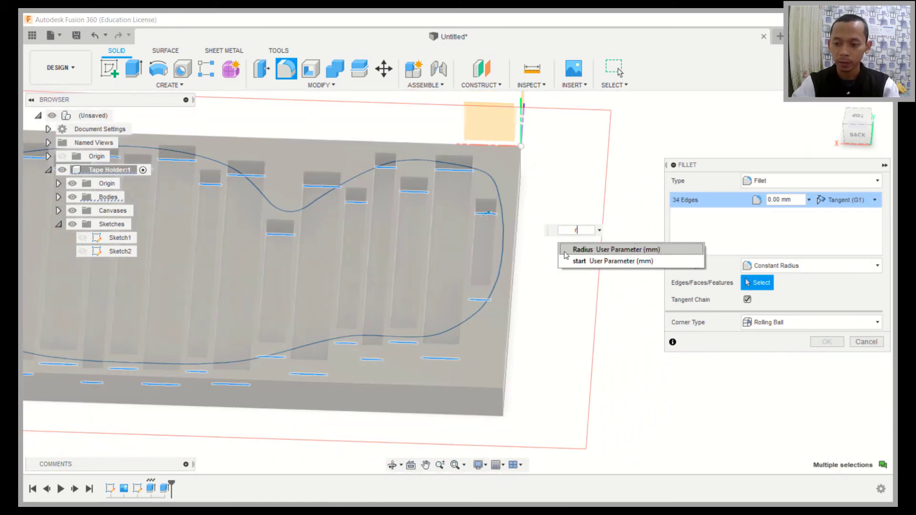
{"action": "left_click", "coordinate": [582, 251]}
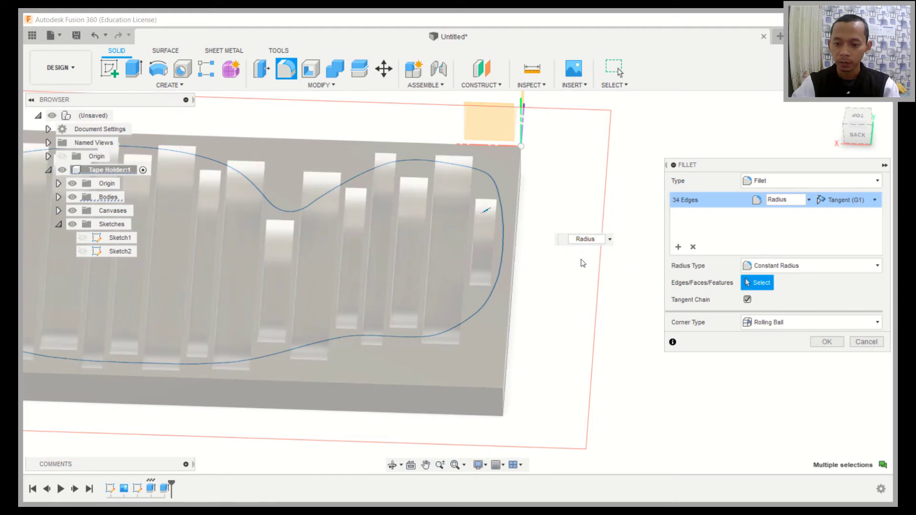
{"action": "middle_click_drag", "start_coordinate": [383, 266], "coordinate": [417, 275], "text": "shift"}
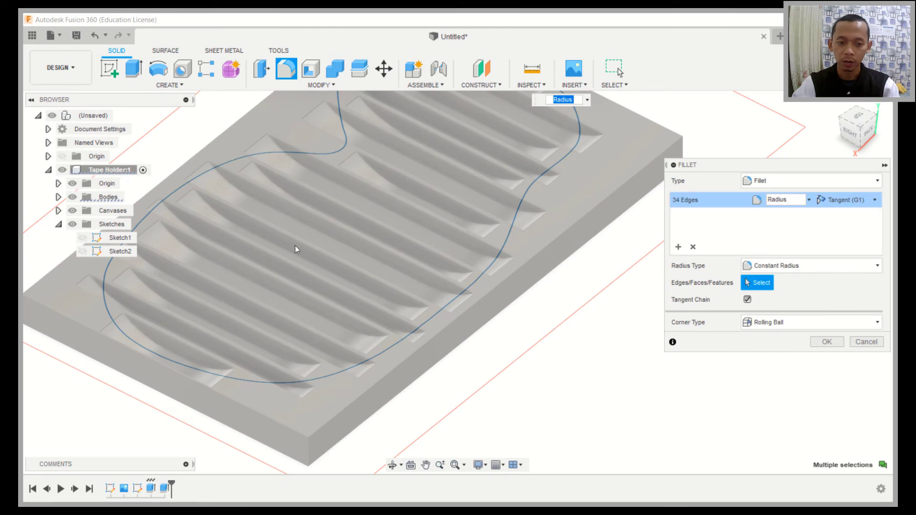
{"action": "middle_click_drag", "start_coordinate": [300, 171], "coordinate": [261, 209]}
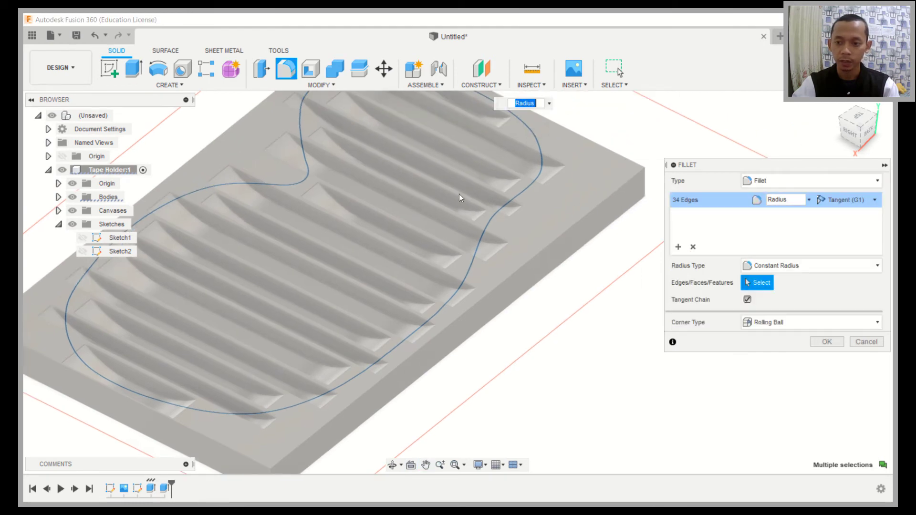
{"action": "key", "text": "Return"}
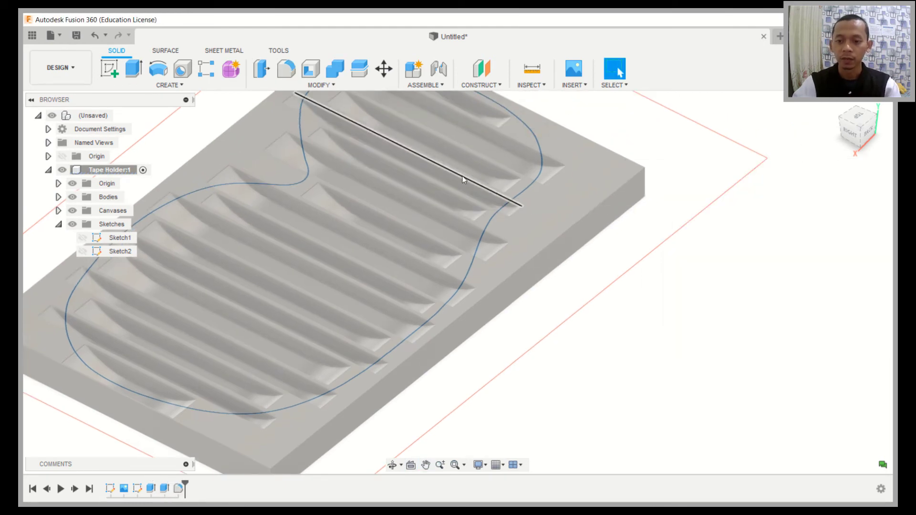
Step: Show Sketch1 and intersect-extrude its organic outline -200 mm to trim the plate
{"action": "scroll", "coordinate": [456, 187], "scroll_direction": "up", "scroll_amount": 1}
{"action": "scroll", "coordinate": [448, 194], "scroll_direction": "down", "scroll_amount": 2}
{"action": "scroll", "coordinate": [339, 194], "scroll_direction": "down", "scroll_amount": 1}
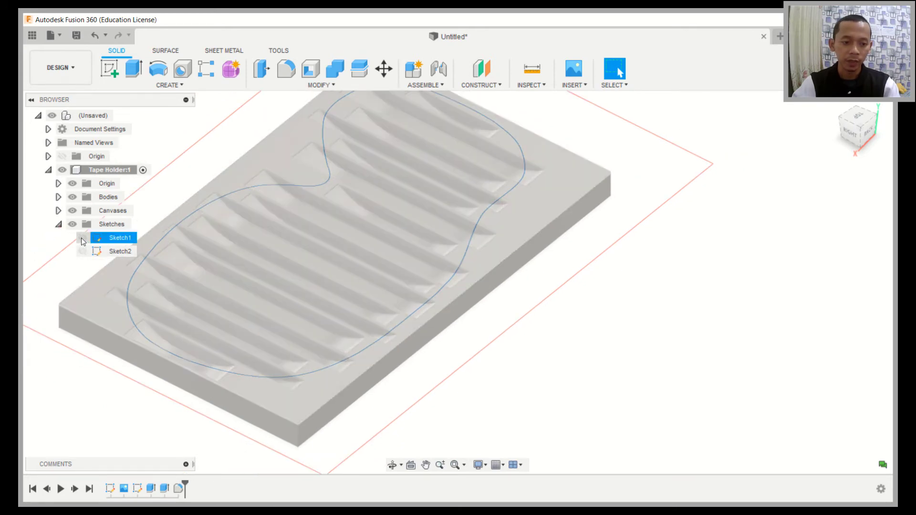
{"action": "left_click", "coordinate": [82, 238]}
{"action": "middle_click_drag", "start_coordinate": [358, 241], "coordinate": [430, 248]}
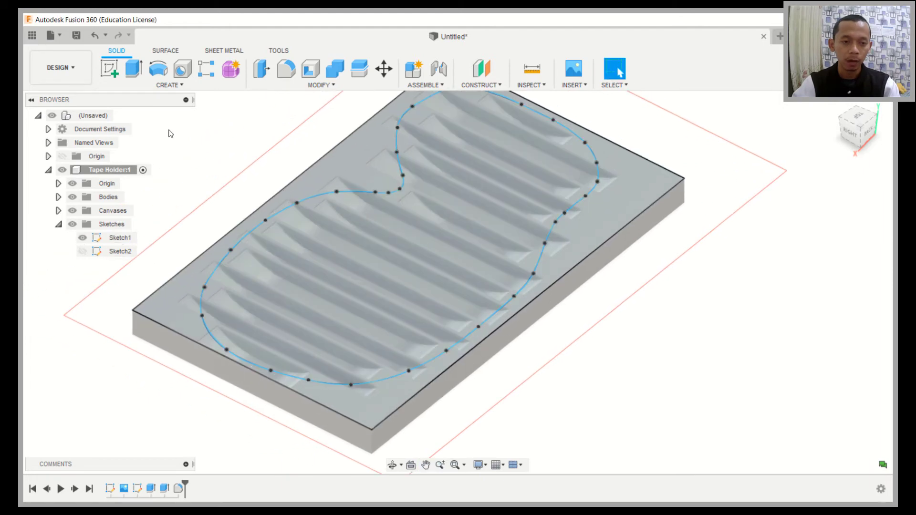
{"action": "left_click", "coordinate": [133, 72]}
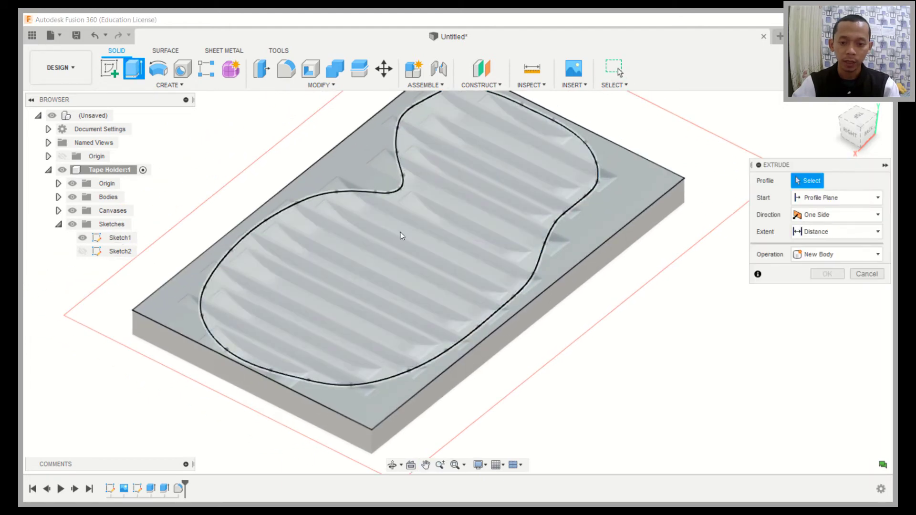
{"action": "left_click", "coordinate": [385, 236]}
{"action": "middle_click_drag", "start_coordinate": [497, 223], "coordinate": [443, 199]}
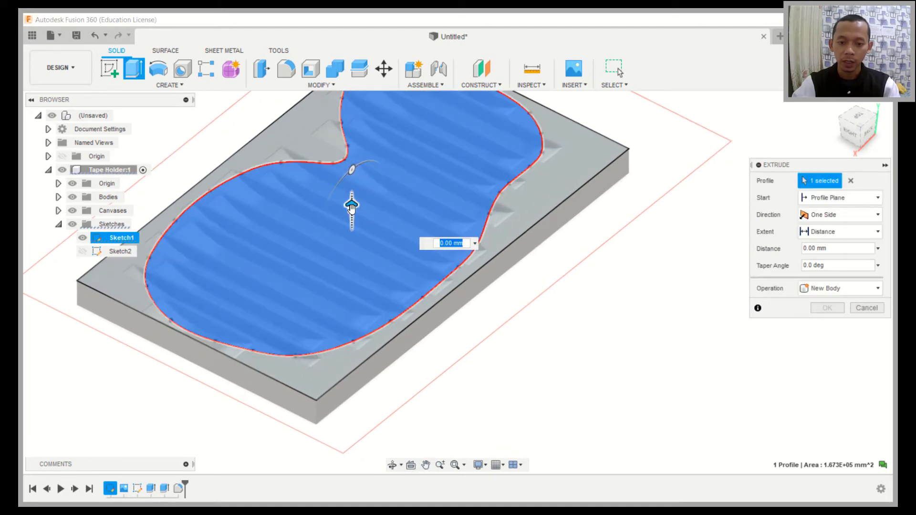
{"action": "left_click_drag", "start_coordinate": [352, 212], "coordinate": [352, 349]}
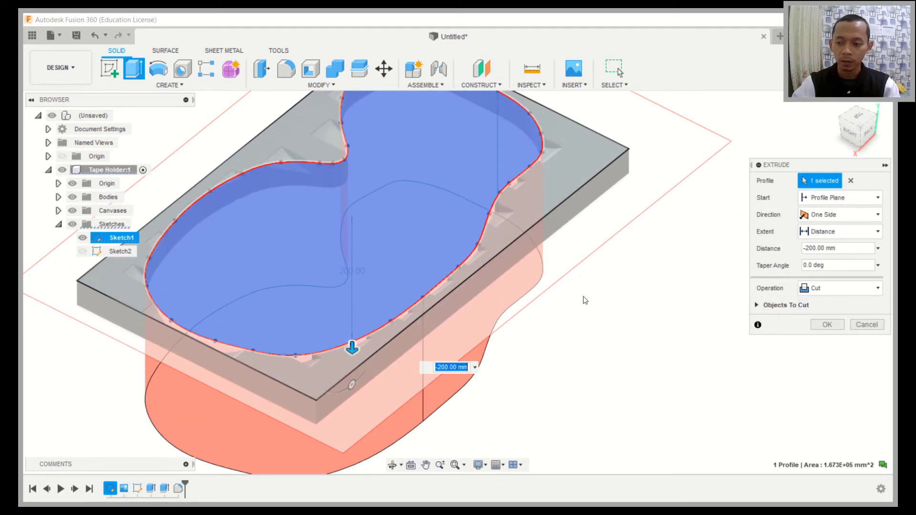
{"action": "left_click", "coordinate": [812, 288]}
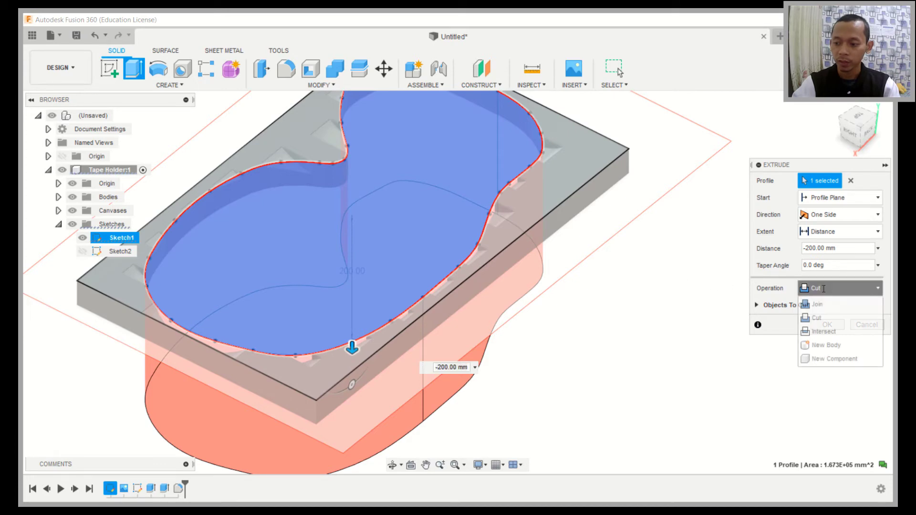
{"action": "left_click", "coordinate": [828, 331]}
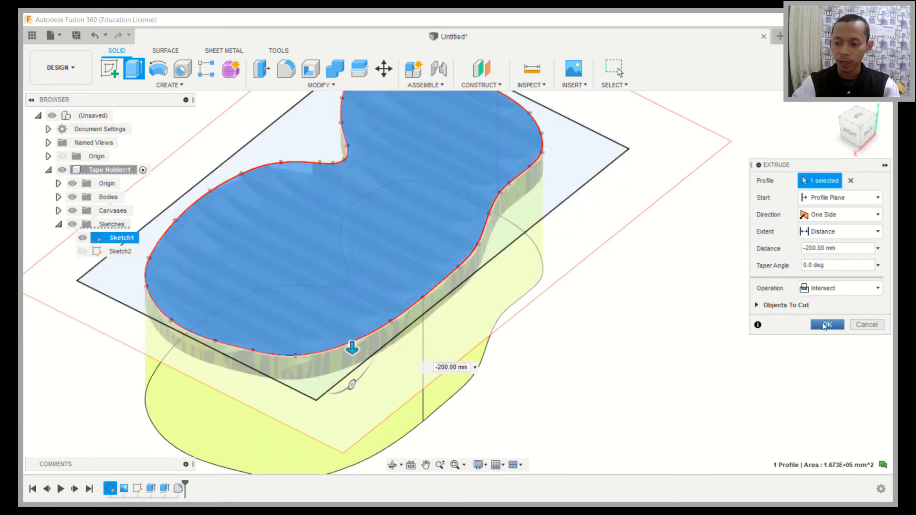
{"action": "left_click", "coordinate": [827, 326]}
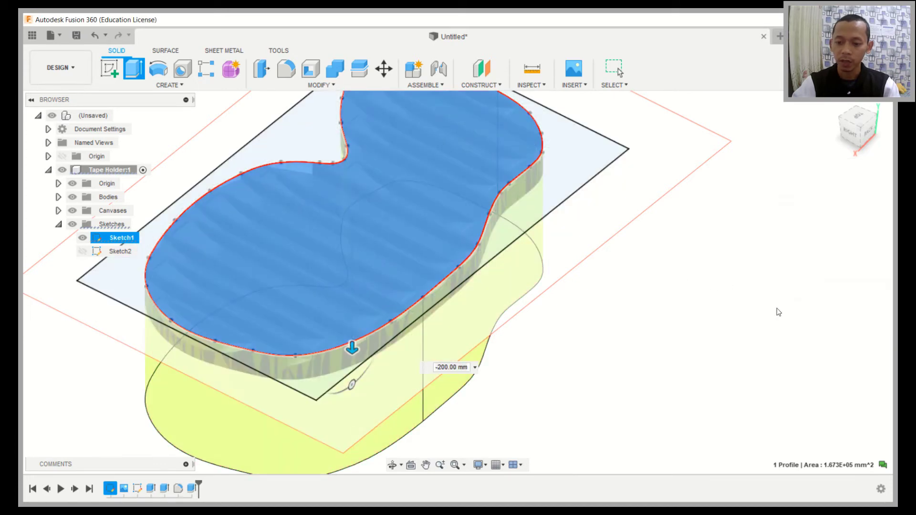
Step: Hide the sketches and the canvas image, leaving only the solid grooved plate visible
{"action": "mouse_move", "coordinate": [606, 290]}
{"action": "middle_mouse_down", "text": "shift"}
{"action": "mouse_move", "coordinate": [579, 266]}
{"action": "mouse_move", "coordinate": [578, 276]}
{"action": "mouse_move", "coordinate": [620, 181]}
{"action": "middle_mouse_up", "text": "shift"}
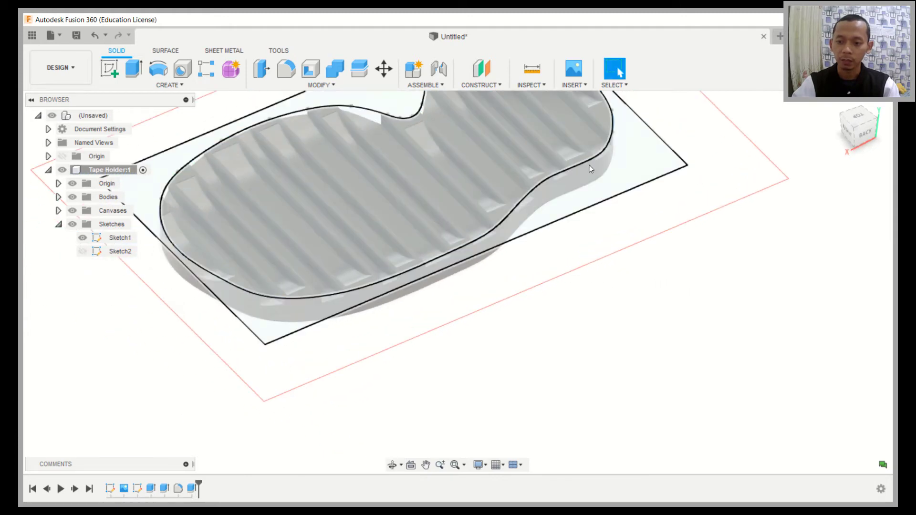
{"action": "left_click", "coordinate": [561, 173]}
{"action": "scroll", "coordinate": [603, 250], "scroll_direction": "down", "scroll_amount": 1}
{"action": "middle_click_drag", "start_coordinate": [603, 250], "coordinate": [602, 283]}
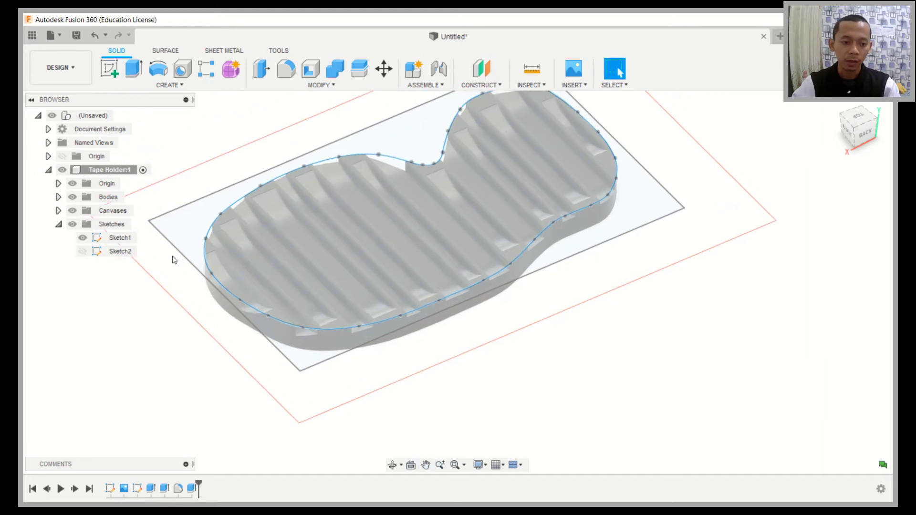
{"action": "left_click", "coordinate": [73, 224]}
{"action": "left_click", "coordinate": [72, 211]}
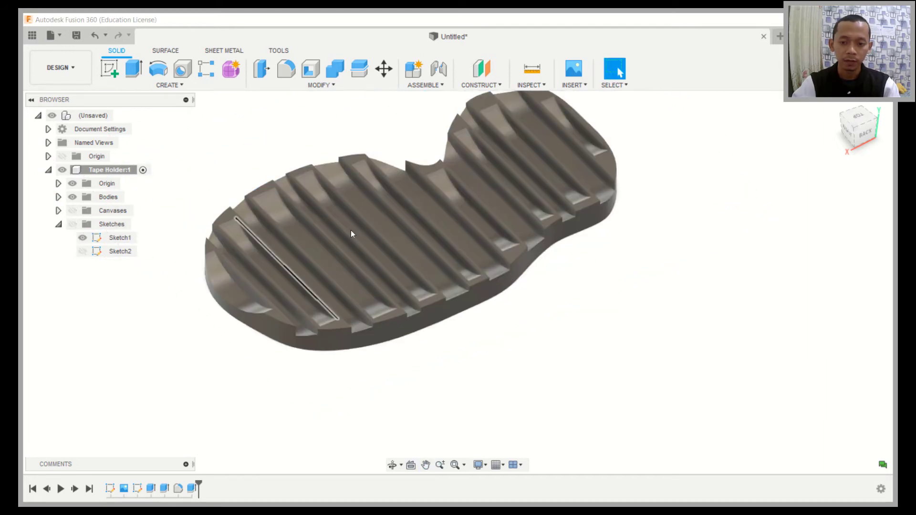
{"action": "middle_click_drag", "start_coordinate": [436, 237], "coordinate": [435, 237], "text": "shift"}
{"action": "middle_click_drag", "start_coordinate": [360, 280], "coordinate": [463, 281], "text": "shift"}
{"action": "key", "text": "Escape"}
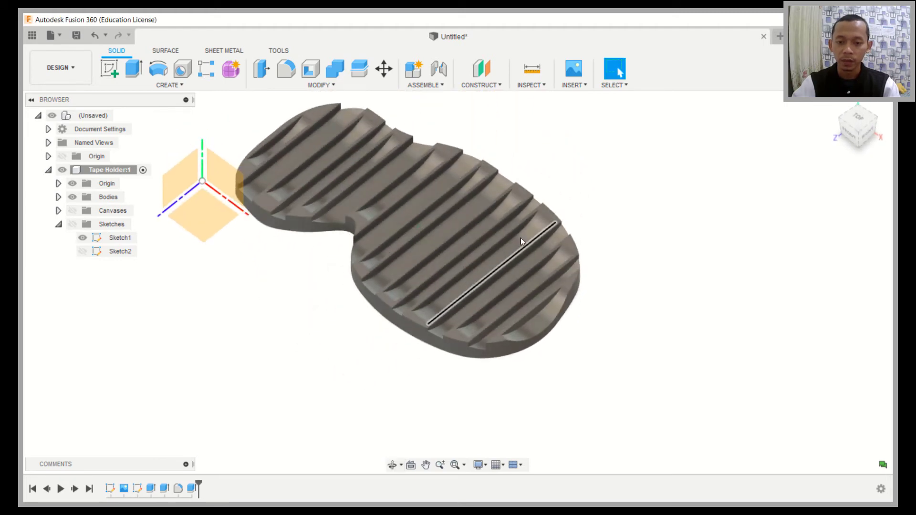
{"action": "middle_click_drag", "start_coordinate": [524, 239], "coordinate": [589, 257]}
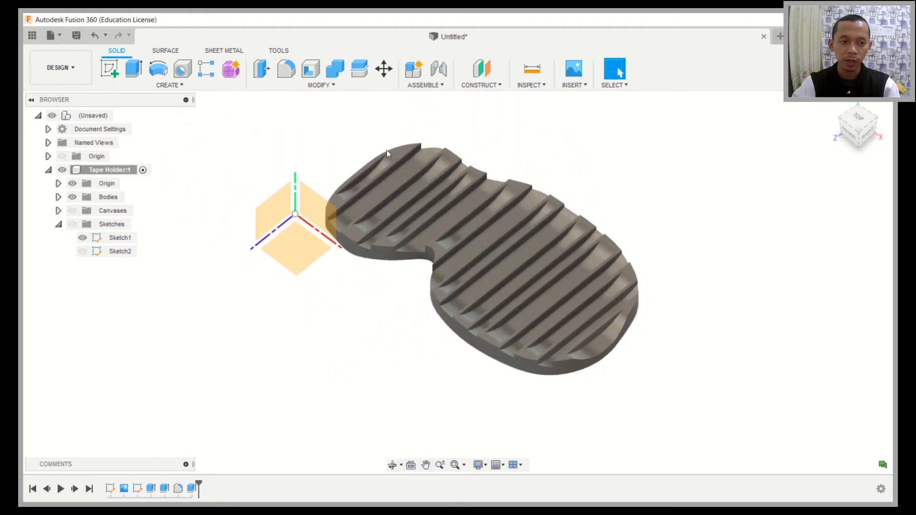
{"action": "left_click", "coordinate": [66, 73]}
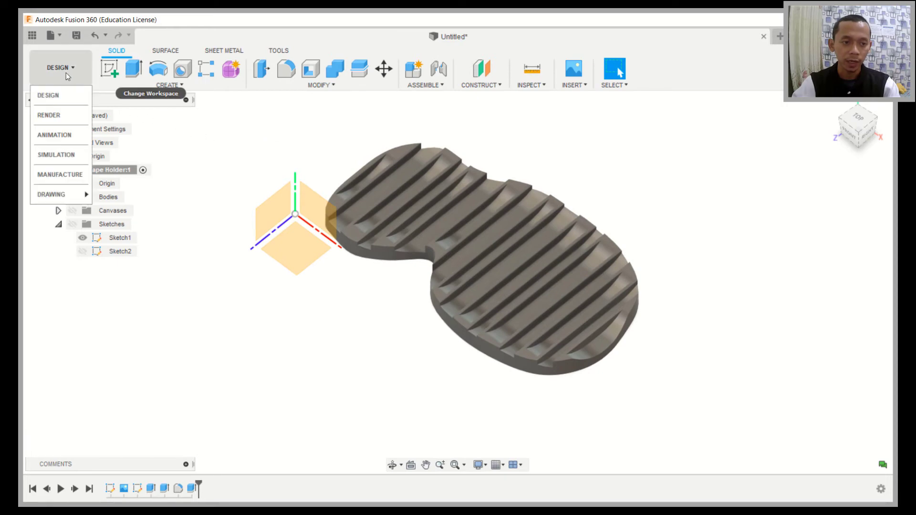
Step: In the Render workspace, apply Wood > Finished > Mahogany to the body and start an in-canvas render
{"action": "left_click", "coordinate": [52, 115]}
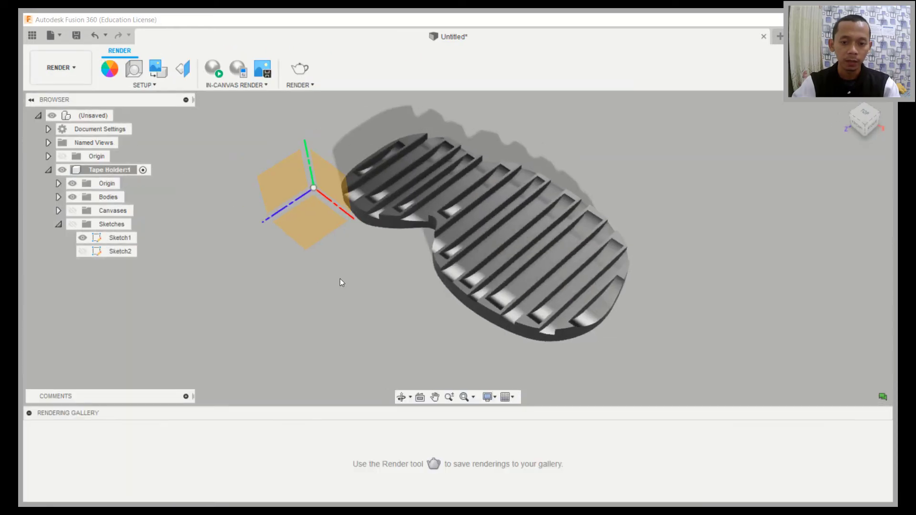
{"action": "left_click", "coordinate": [109, 70]}
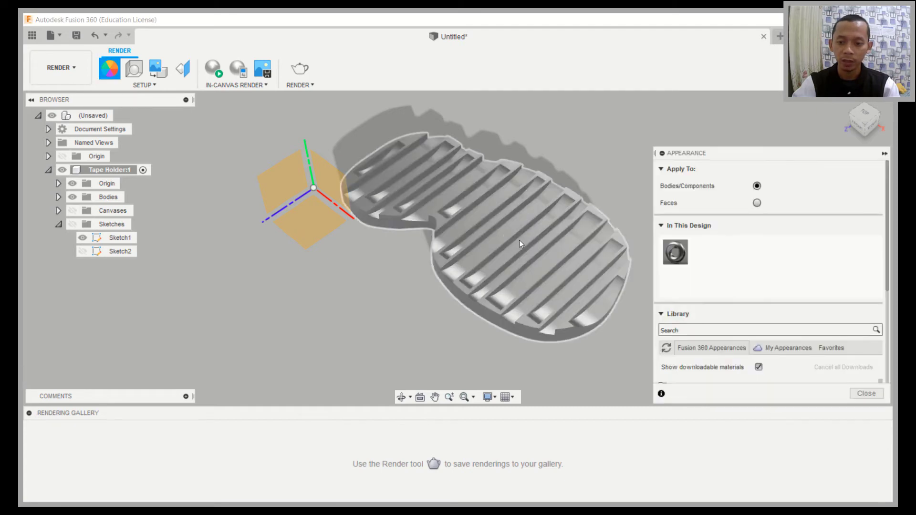
{"action": "scroll", "coordinate": [771, 256], "scroll_direction": "down", "scroll_amount": 2}
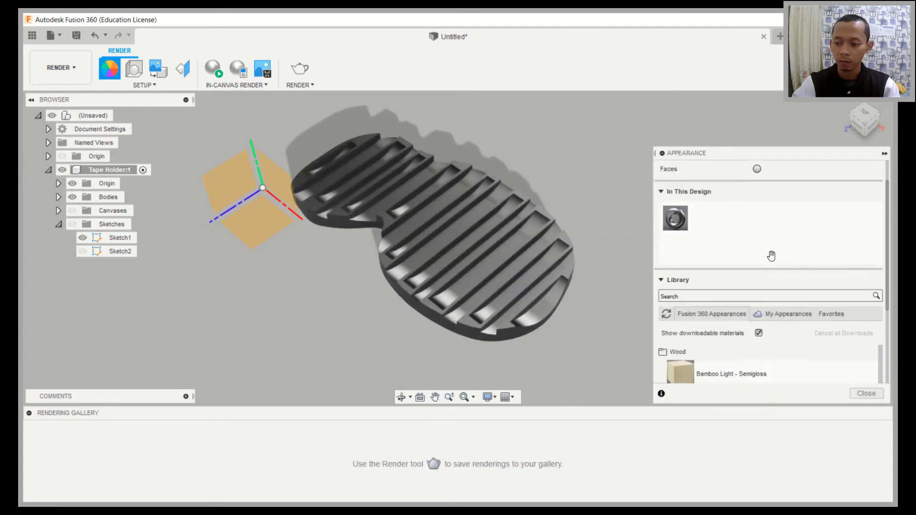
{"action": "scroll", "coordinate": [771, 256], "scroll_direction": "down", "scroll_amount": 2}
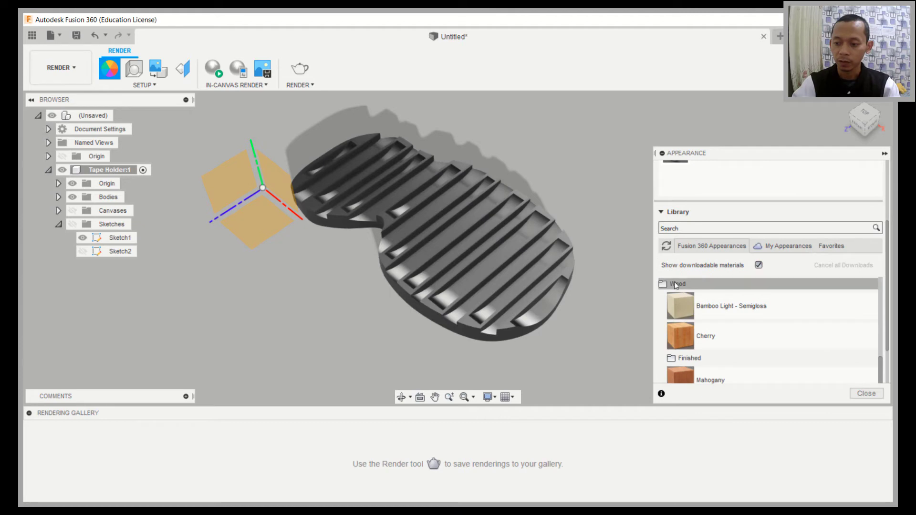
{"action": "scroll", "coordinate": [747, 292], "scroll_direction": "down", "scroll_amount": 4}
{"action": "scroll", "coordinate": [747, 292], "scroll_direction": "up", "scroll_amount": 3}
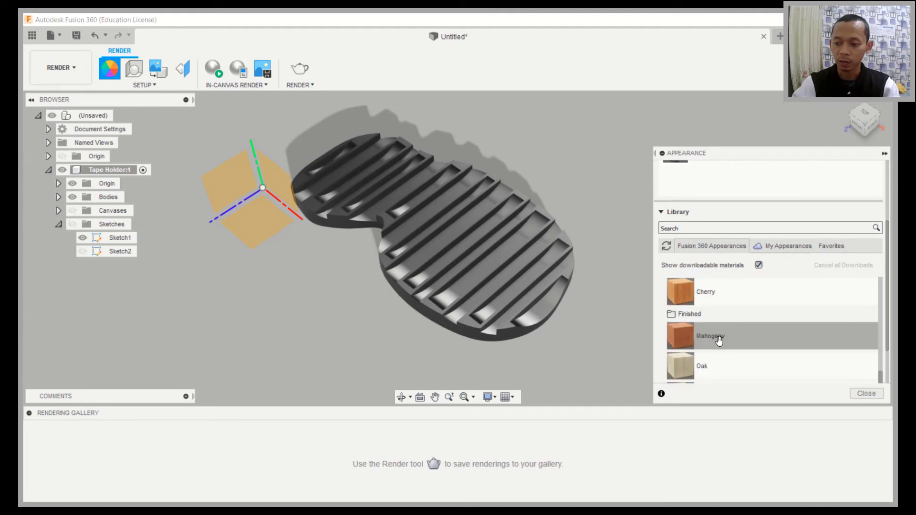
{"action": "left_click_drag", "start_coordinate": [645, 328], "coordinate": [550, 282]}
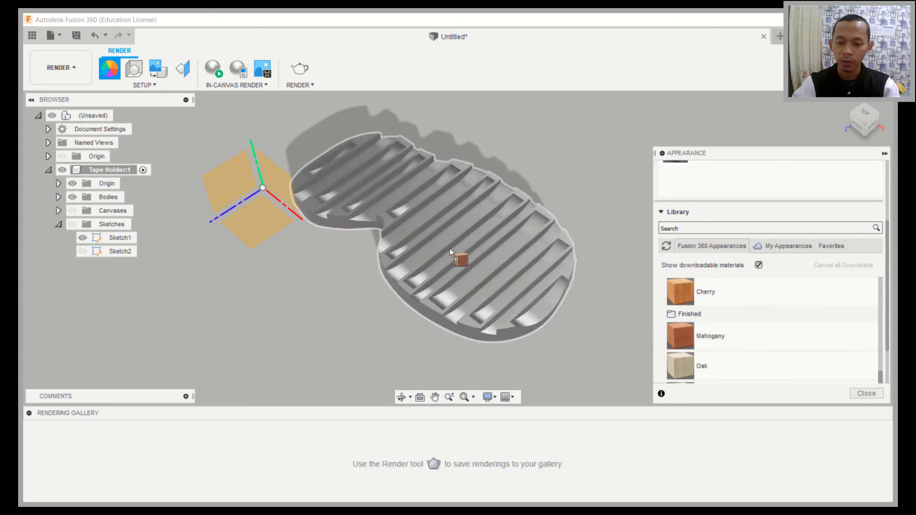
{"action": "left_click_drag", "start_coordinate": [449, 221], "coordinate": [445, 220]}
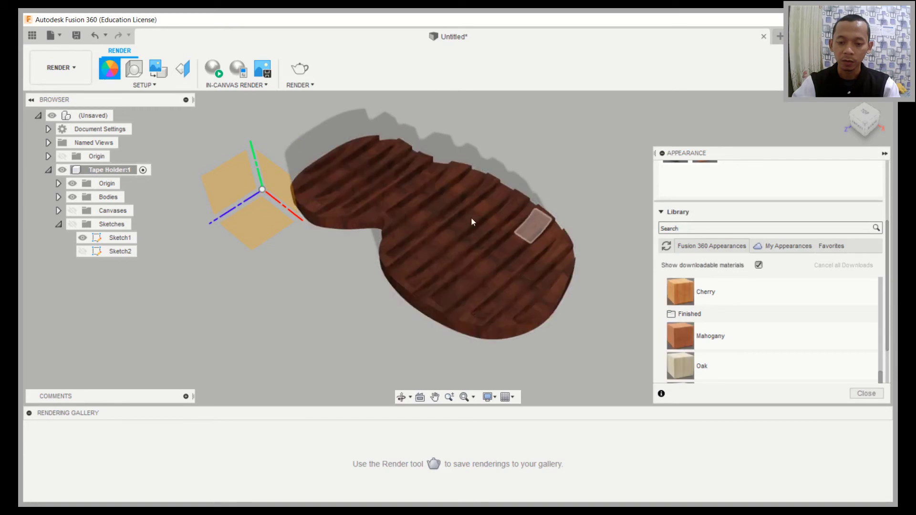
{"action": "left_click", "coordinate": [214, 69]}
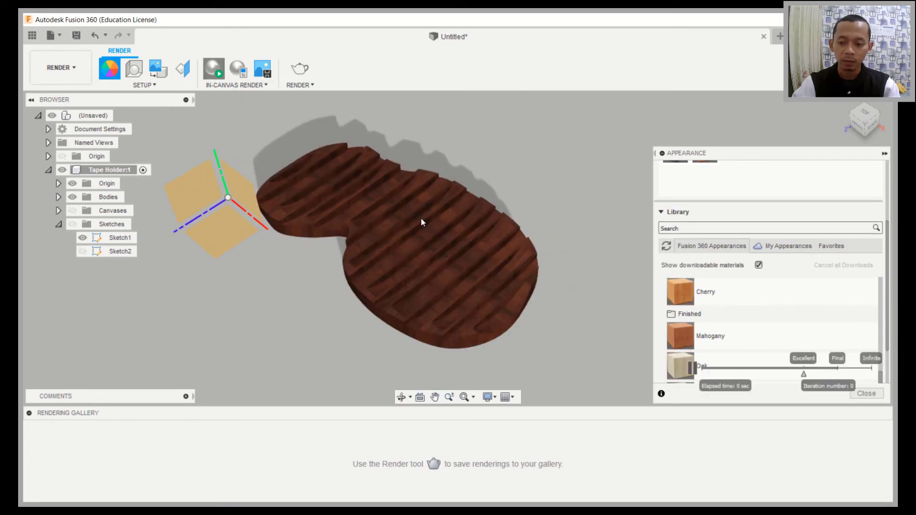
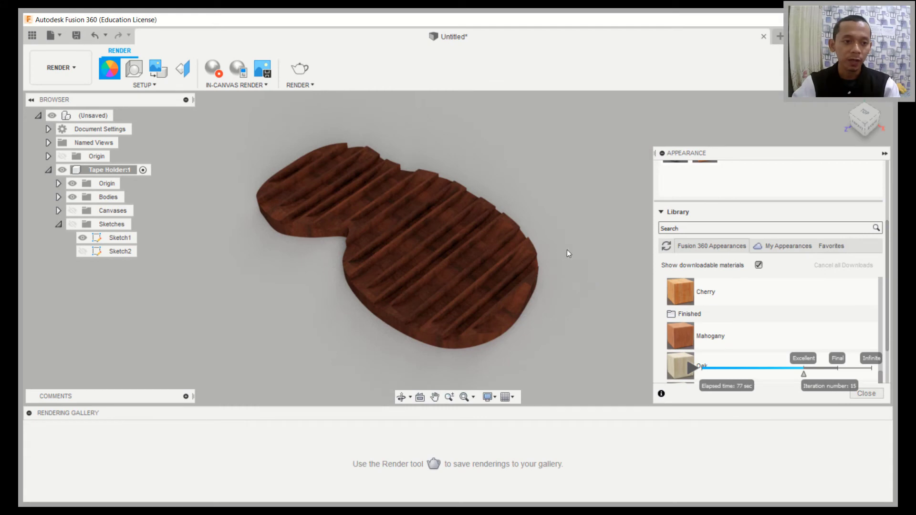
Step: Switch to the Manufacture workspace and start a new milling setup
{"action": "left_click", "coordinate": [72, 68]}
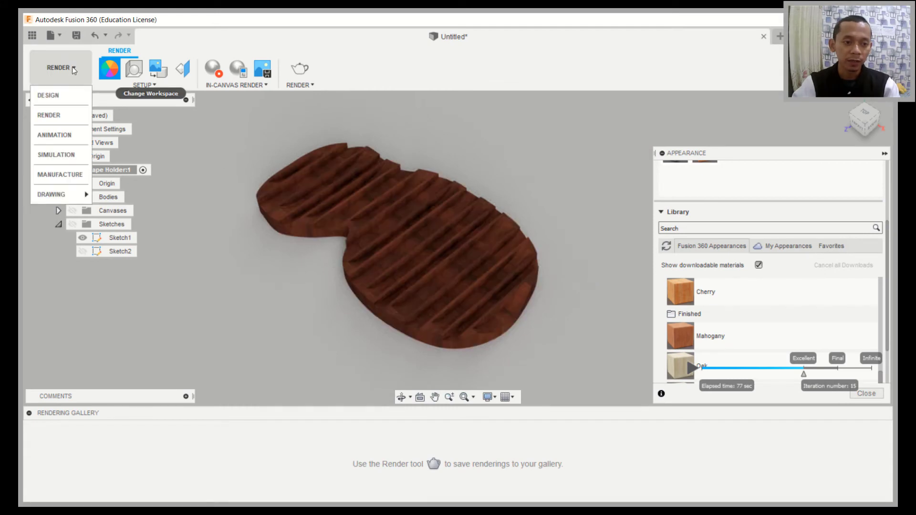
{"action": "left_click", "coordinate": [70, 177]}
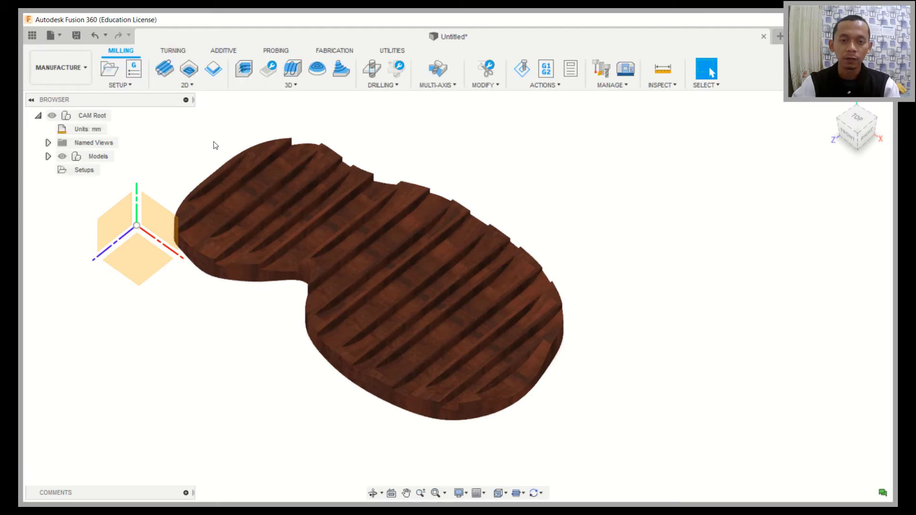
{"action": "left_click", "coordinate": [109, 73]}
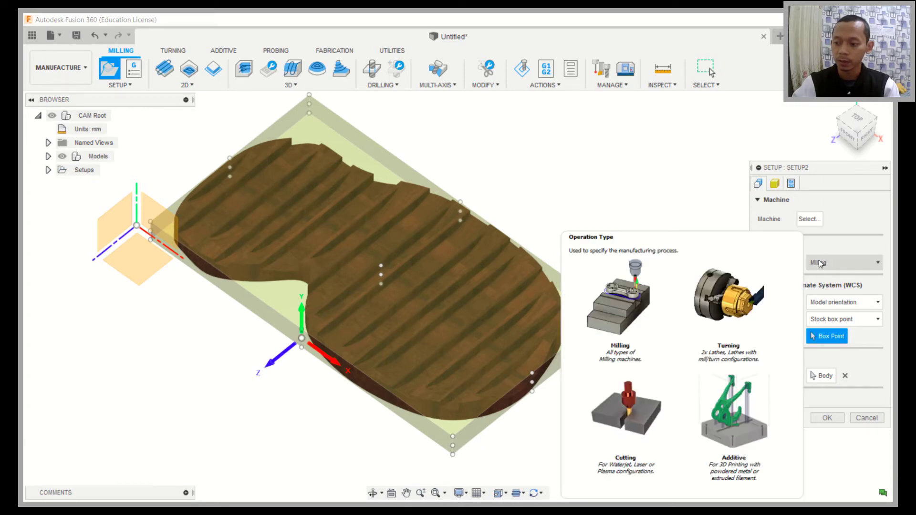
Step: Orient the WCS with Z along the model's Y axis and origin at a stock-box corner
{"action": "left_click", "coordinate": [837, 303]}
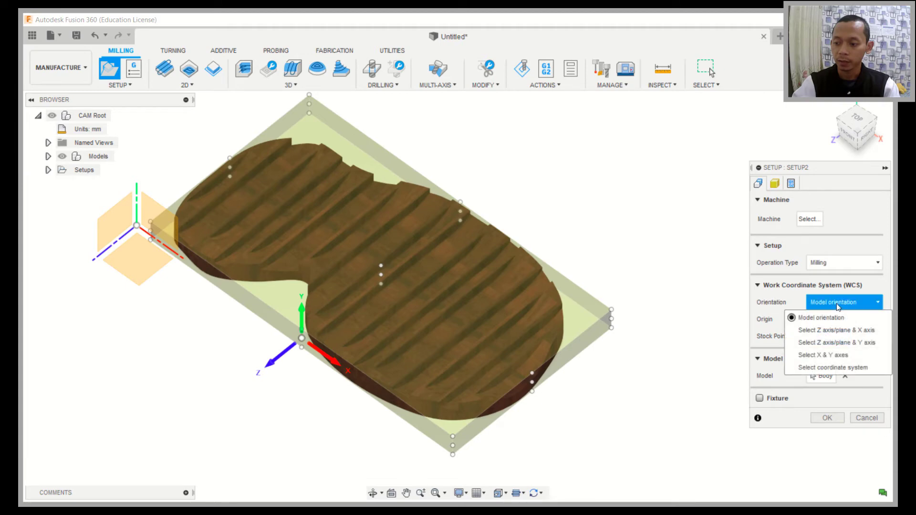
{"action": "left_click", "coordinate": [826, 330]}
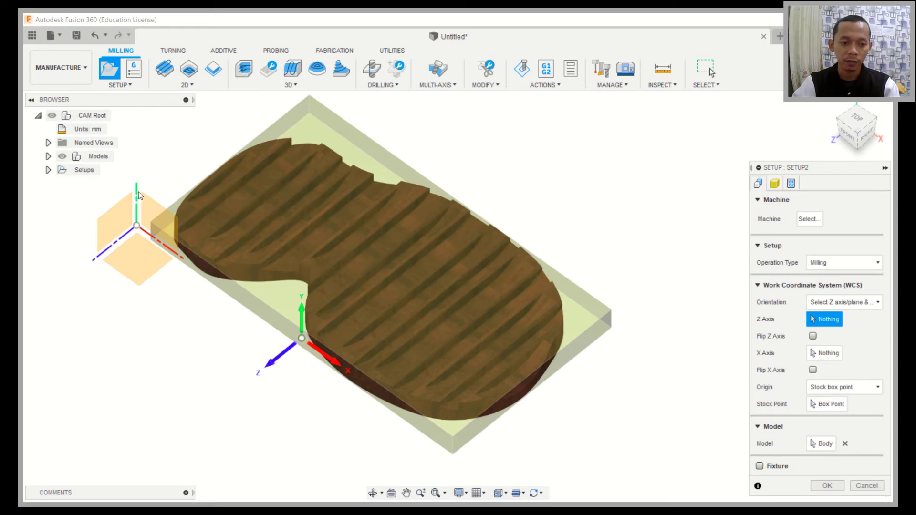
{"action": "left_click", "coordinate": [137, 209]}
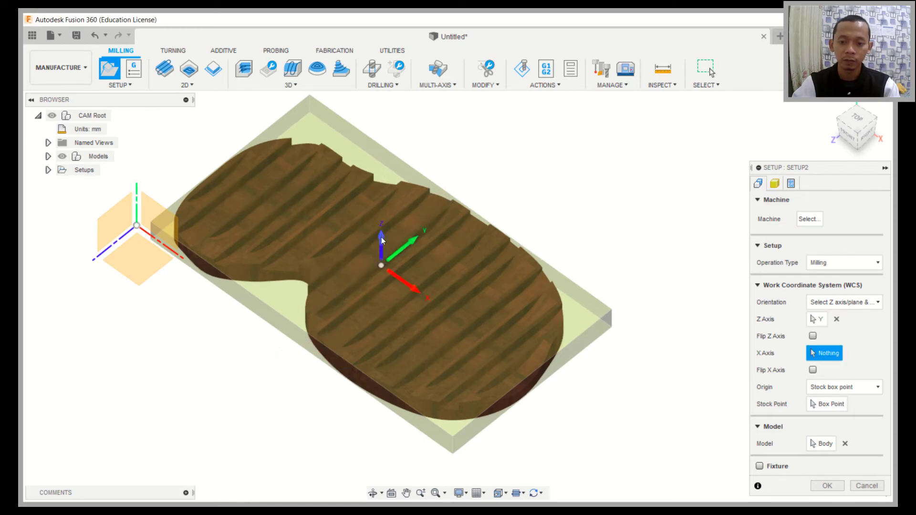
{"action": "left_click", "coordinate": [824, 408]}
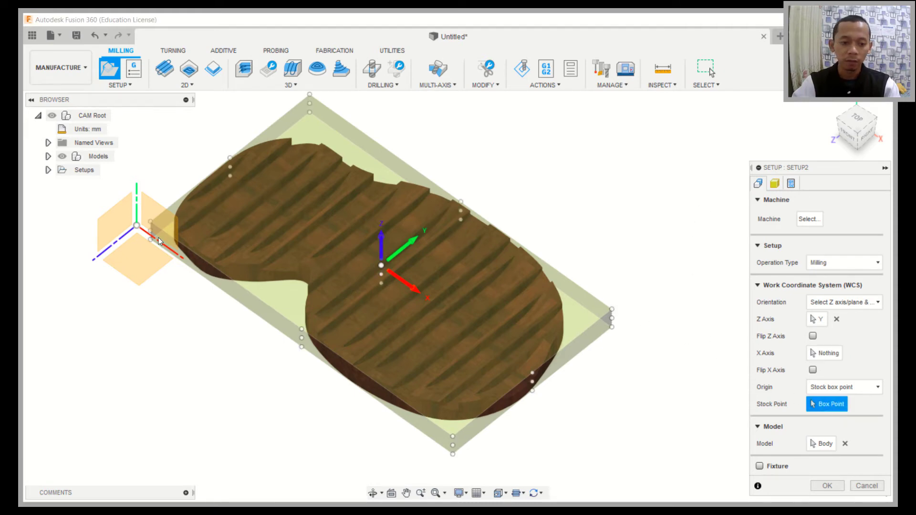
{"action": "left_click", "coordinate": [150, 224]}
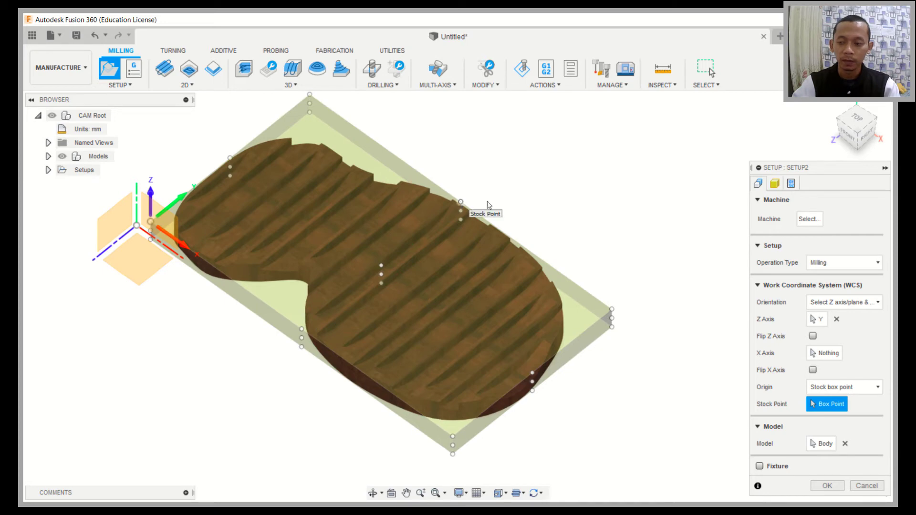
Step: Keep relative-size box stock with a 20 mm side offset and 0 top offset, then create Setup2
{"action": "left_click", "coordinate": [774, 184]}
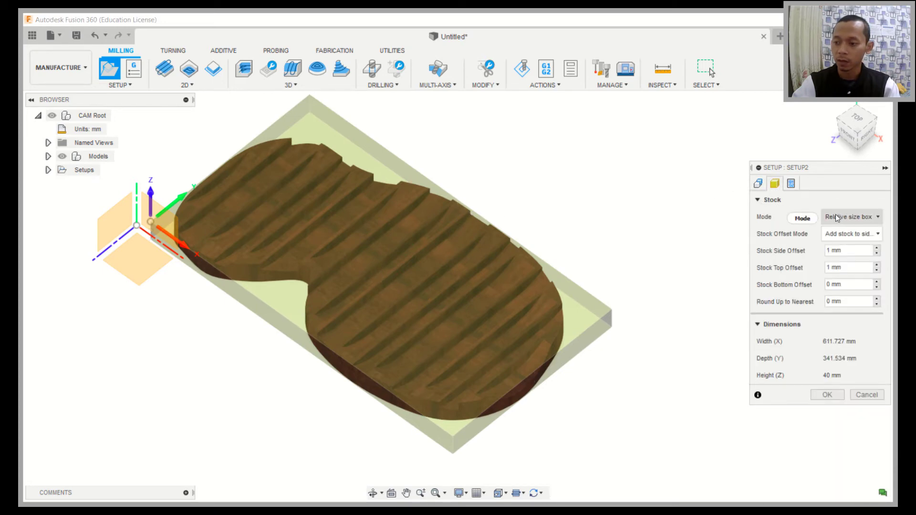
{"action": "left_click", "coordinate": [848, 217]}
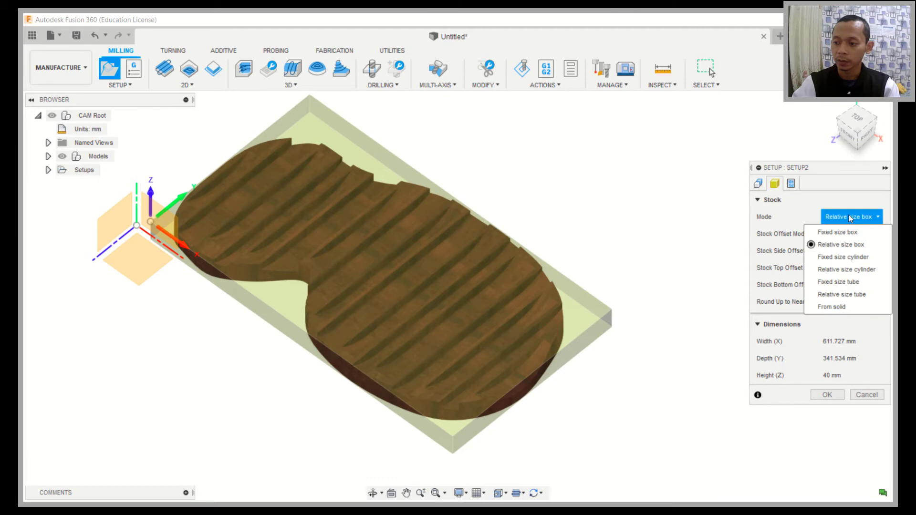
{"action": "left_click", "coordinate": [845, 243]}
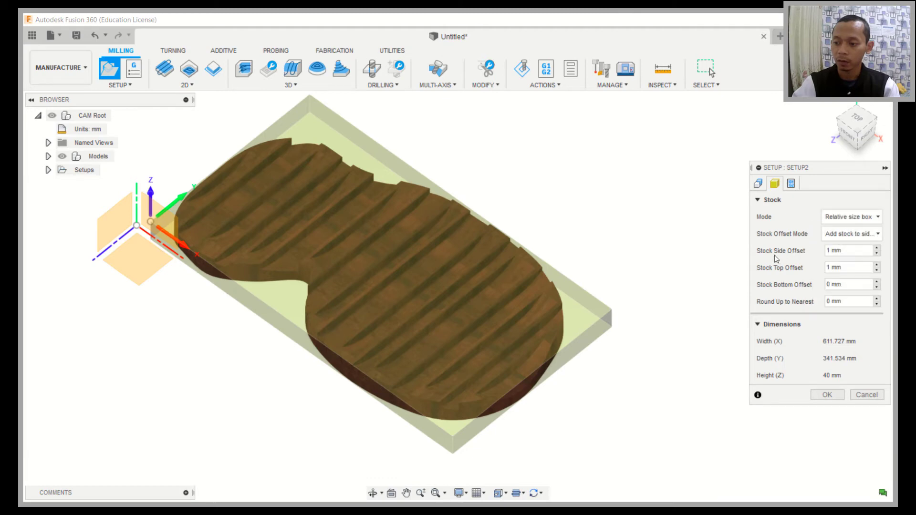
{"action": "left_click_drag", "start_coordinate": [855, 250], "coordinate": [820, 251]}
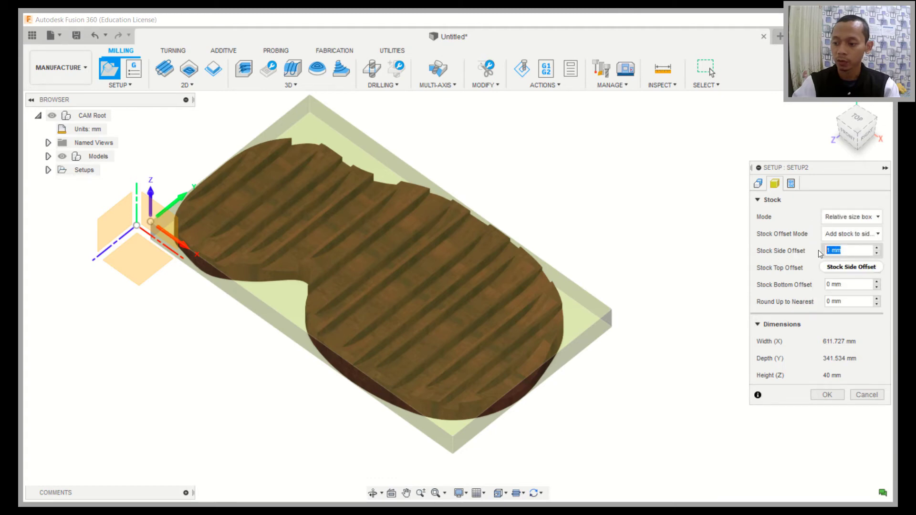
{"action": "type", "text": "20"}
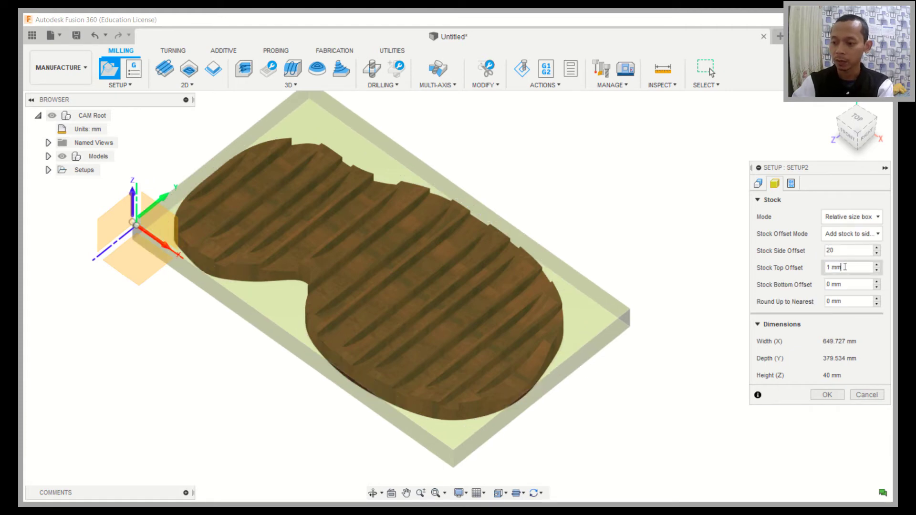
{"action": "type", "text": "0"}
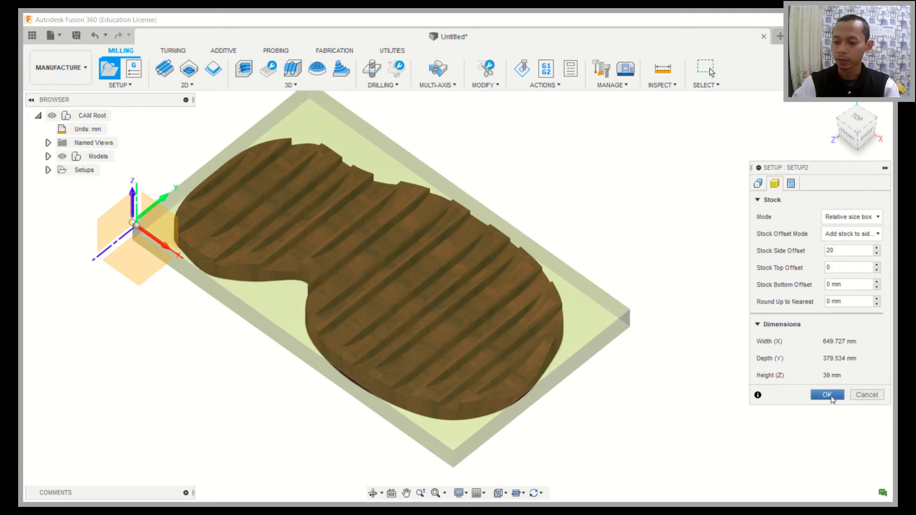
{"action": "left_click", "coordinate": [827, 395]}
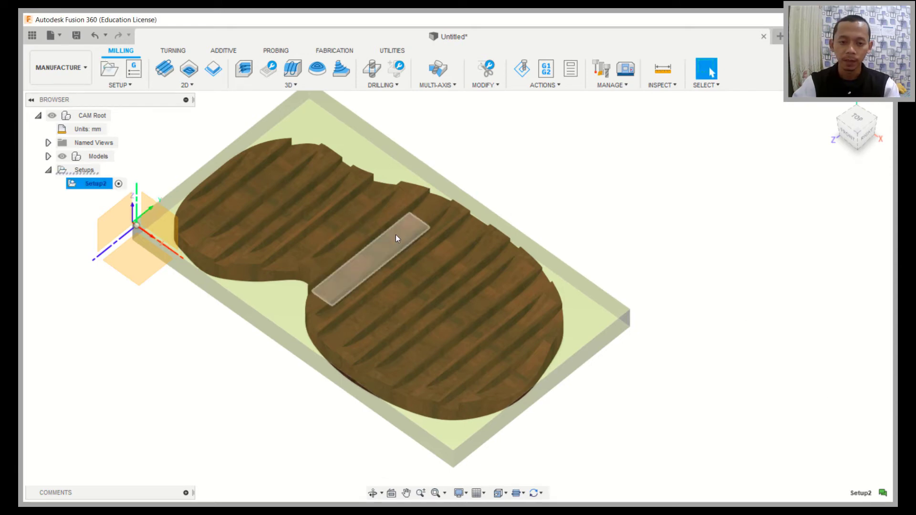
Step: Start a 3D Pocket Clearing operation cutting with the Ø6 mm flat end mill
{"action": "key", "text": "Escape"}
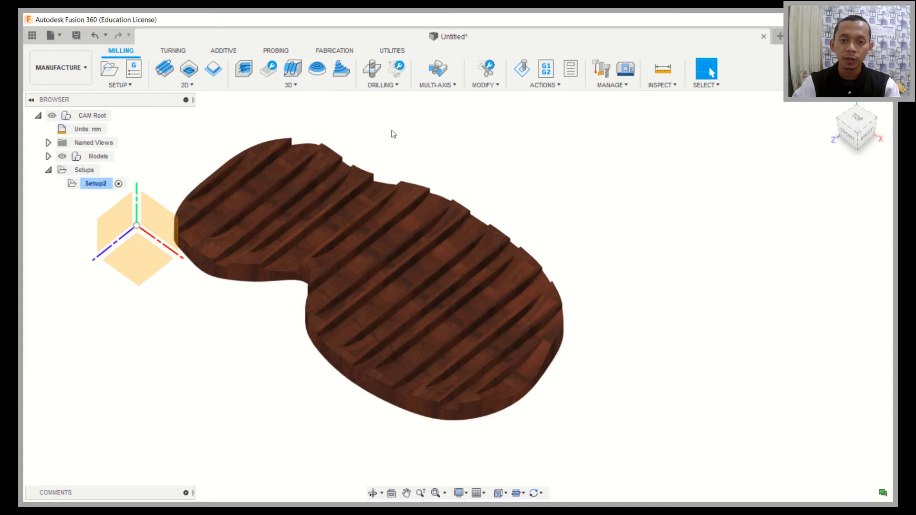
{"action": "left_click", "coordinate": [295, 87]}
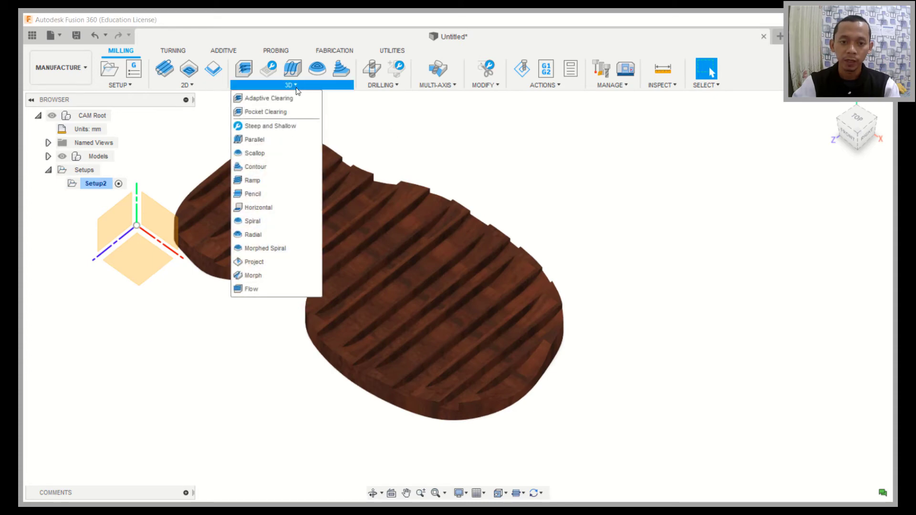
{"action": "left_click", "coordinate": [278, 114]}
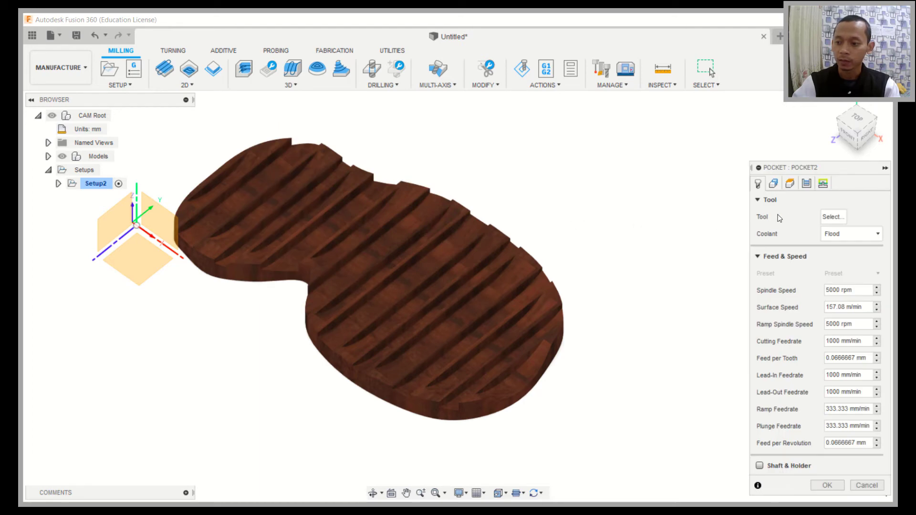
{"action": "left_click", "coordinate": [828, 217]}
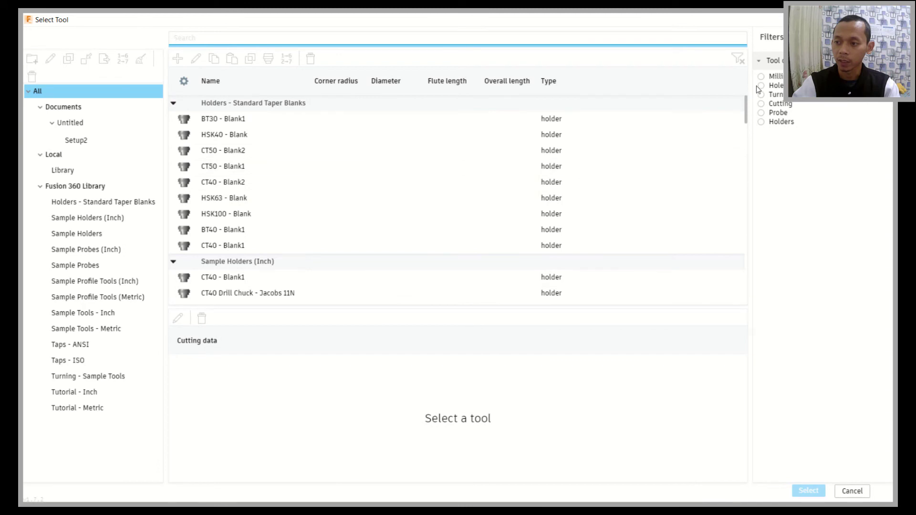
{"action": "left_click", "coordinate": [761, 77]}
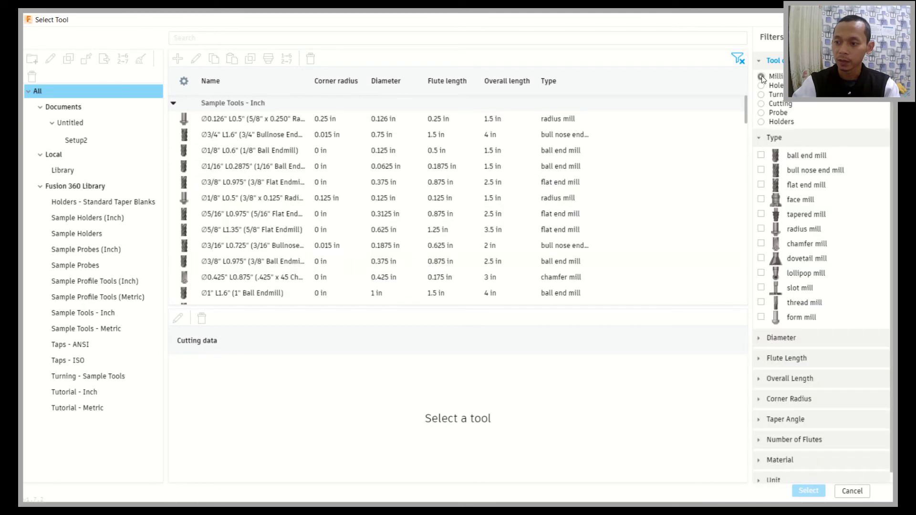
{"action": "left_click", "coordinate": [761, 184]}
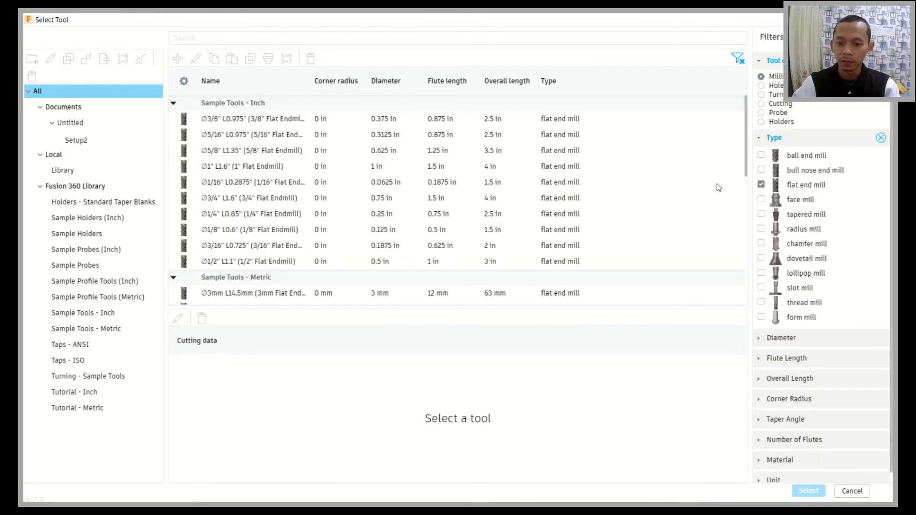
{"action": "scroll", "coordinate": [503, 186], "scroll_direction": "down", "scroll_amount": 3}
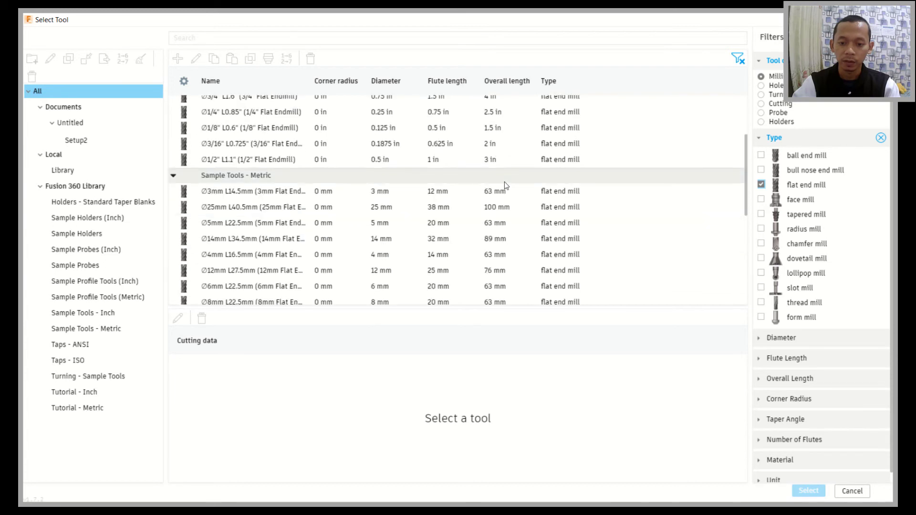
{"action": "scroll", "coordinate": [505, 184], "scroll_direction": "down", "scroll_amount": 1}
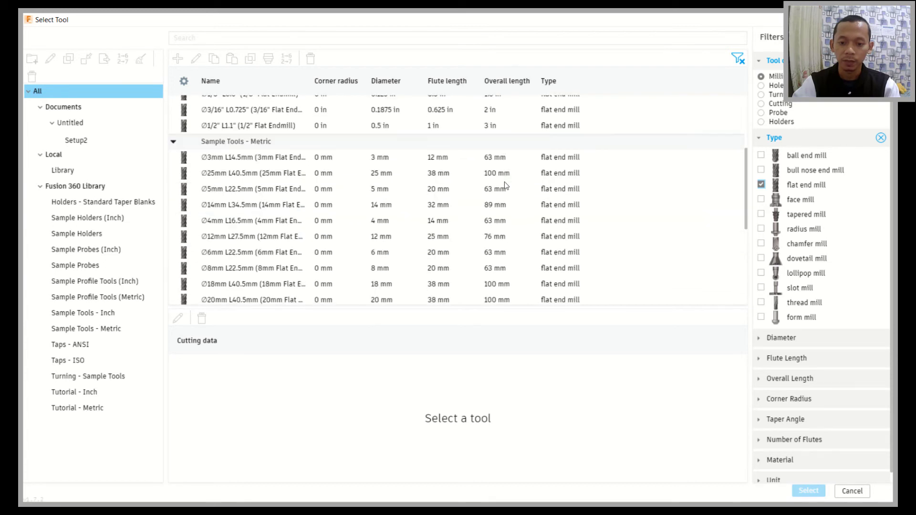
{"action": "double_click", "coordinate": [383, 253]}
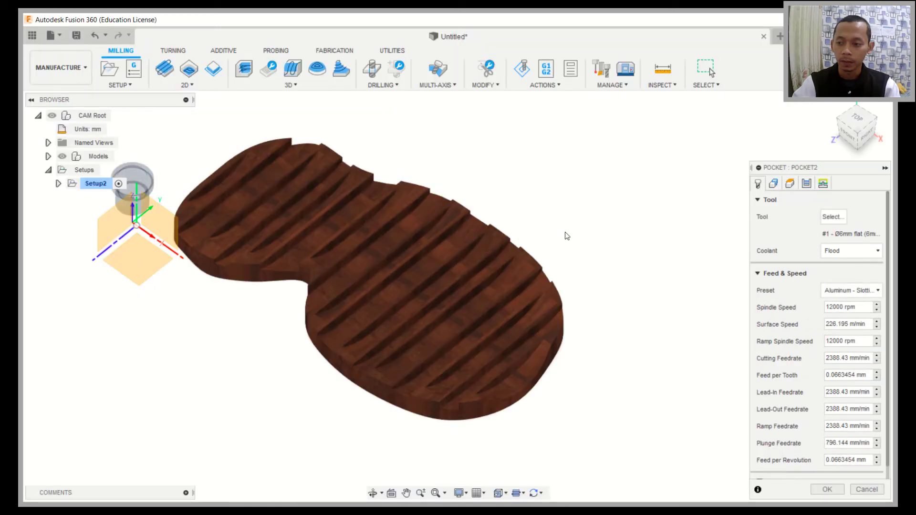
Step: Limit the pocket's machining boundary to the model's selected outer edge
{"action": "left_click", "coordinate": [773, 185]}
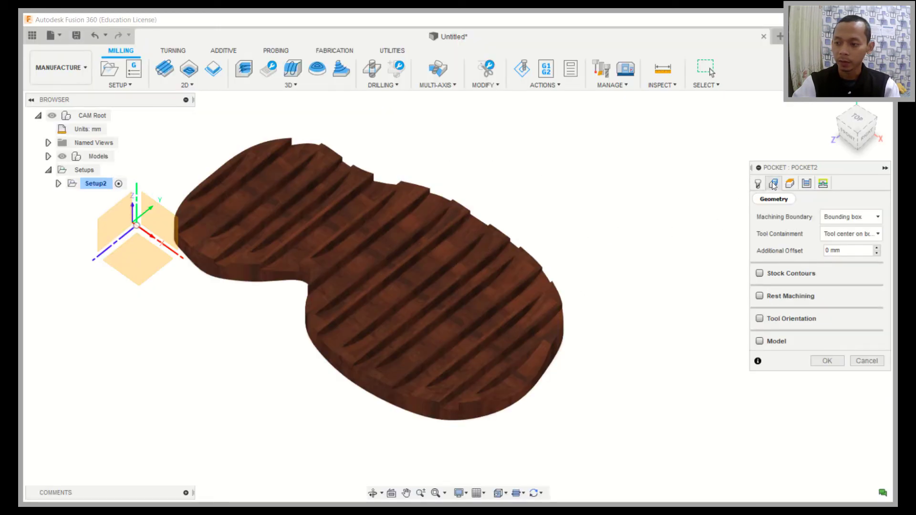
{"action": "left_click", "coordinate": [837, 216]}
{"action": "left_click", "coordinate": [836, 265]}
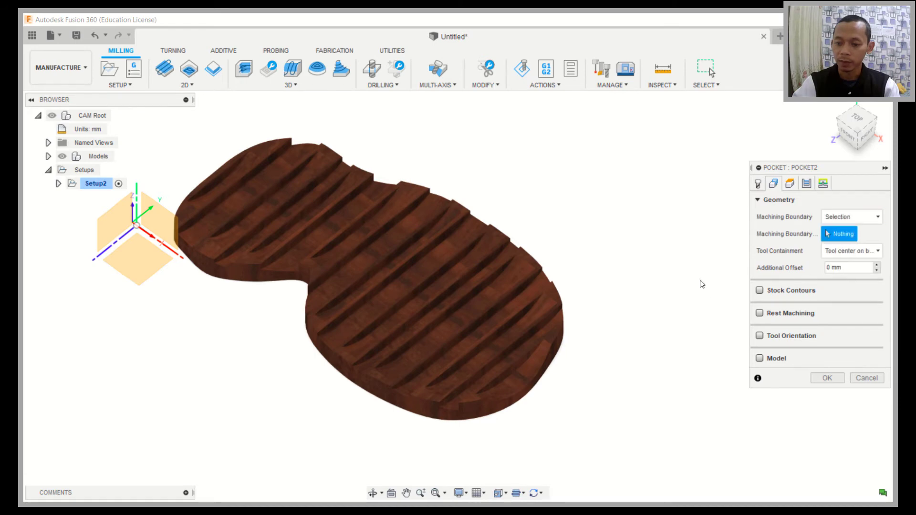
{"action": "left_click", "coordinate": [275, 288]}
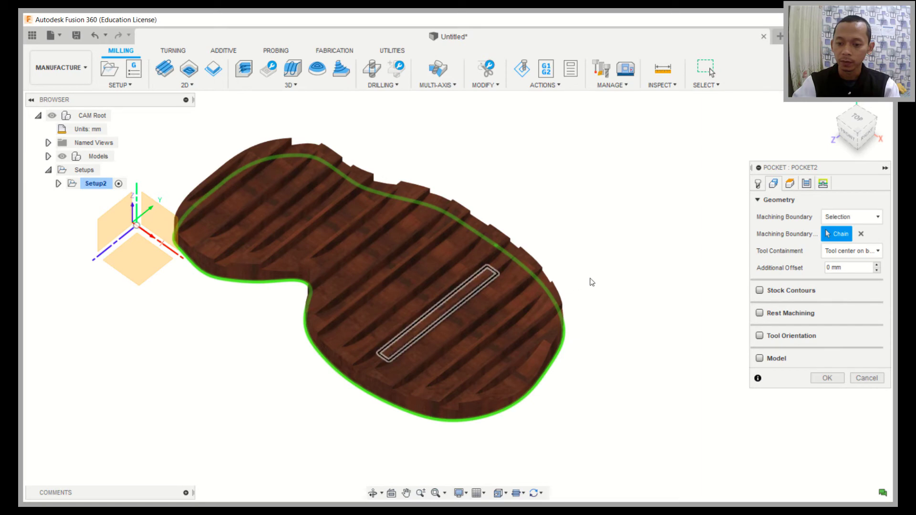
Step: Leave no extra stock on the part and generate the Pocket2 toolpath
{"action": "left_click", "coordinate": [790, 187]}
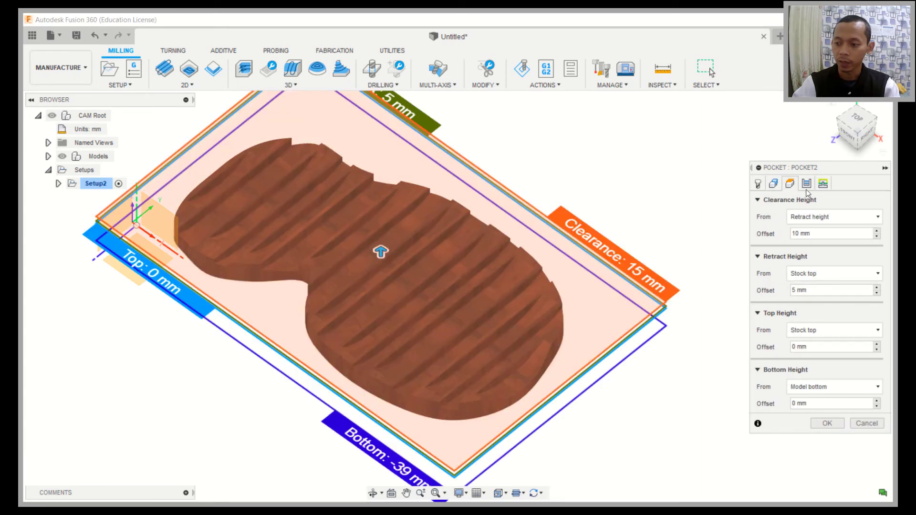
{"action": "left_click", "coordinate": [806, 185]}
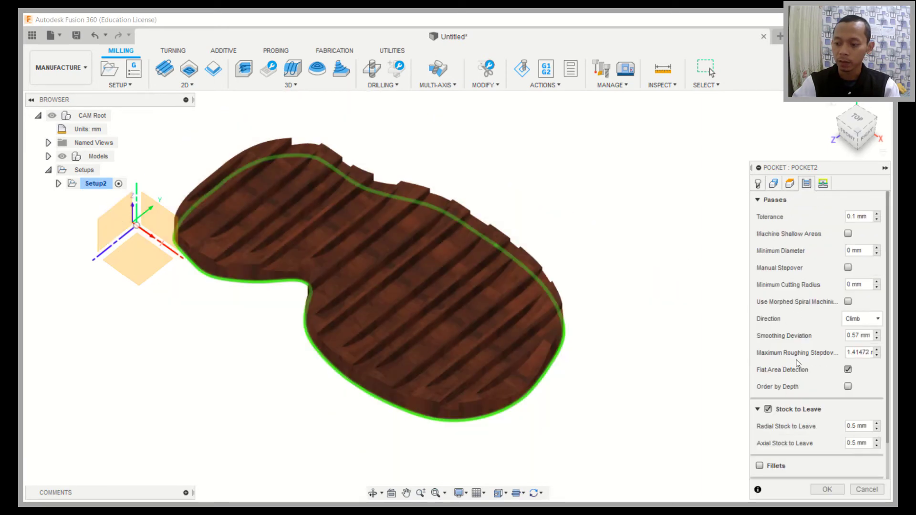
{"action": "left_click", "coordinate": [768, 409]}
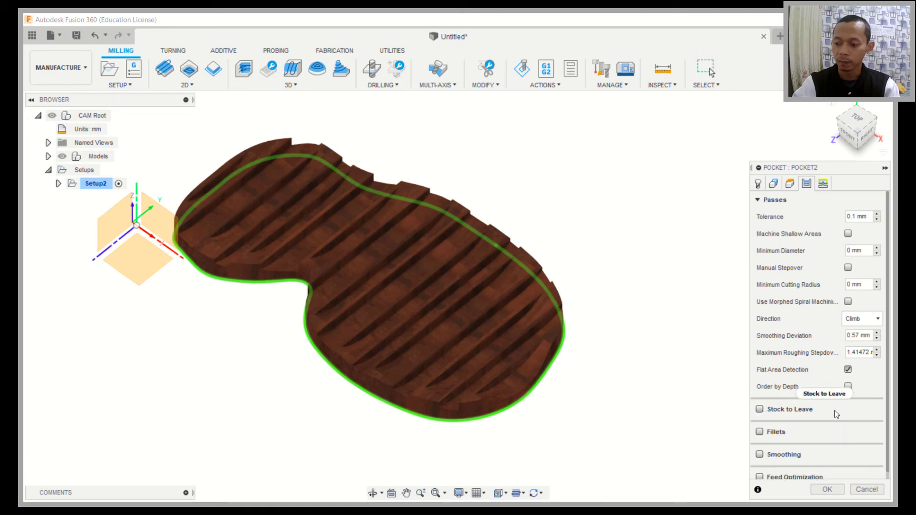
{"action": "left_click", "coordinate": [823, 185]}
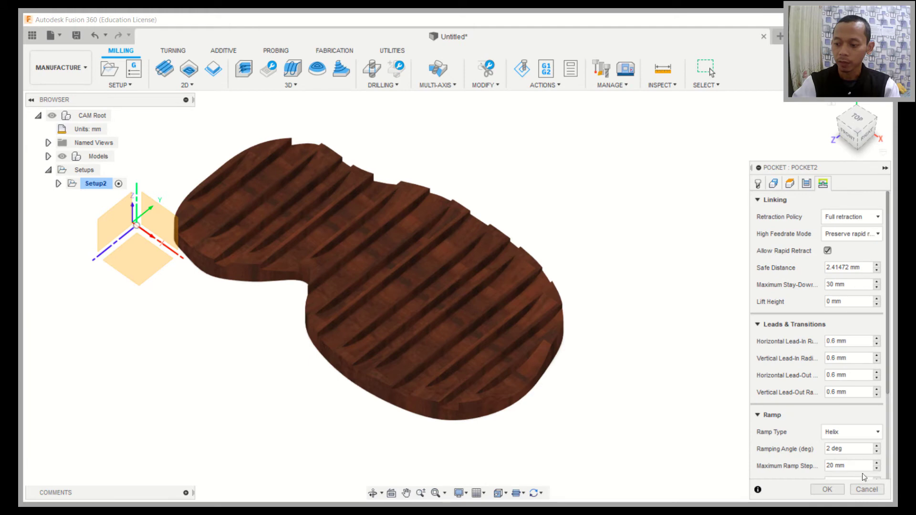
{"action": "left_click", "coordinate": [827, 490]}
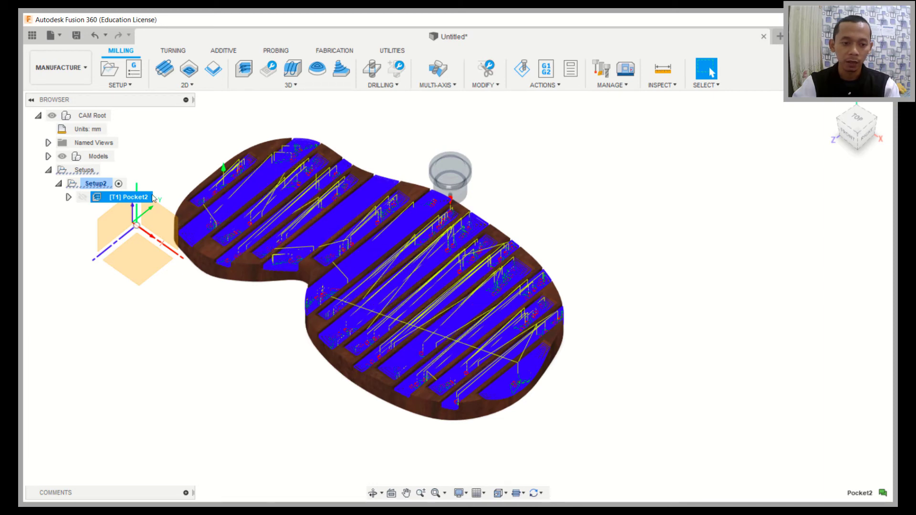
{"action": "right_click", "coordinate": [128, 201]}
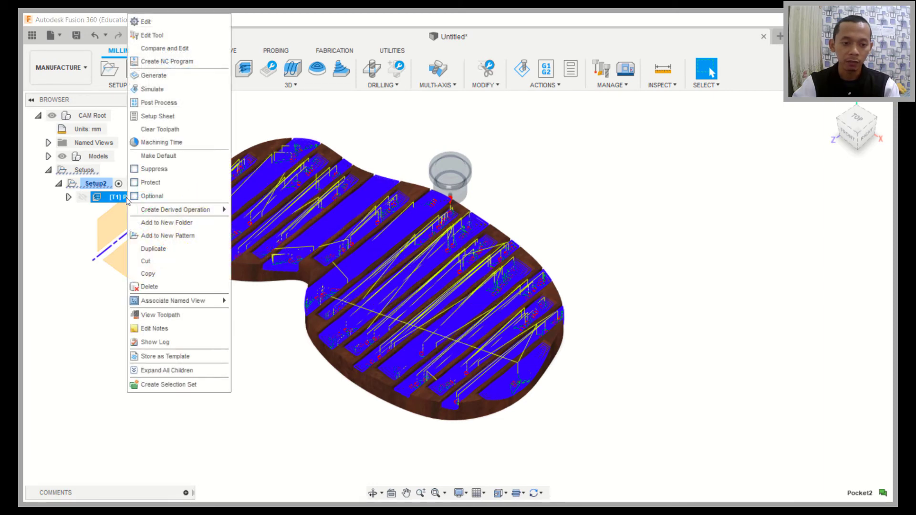
{"action": "left_click", "coordinate": [166, 93]}
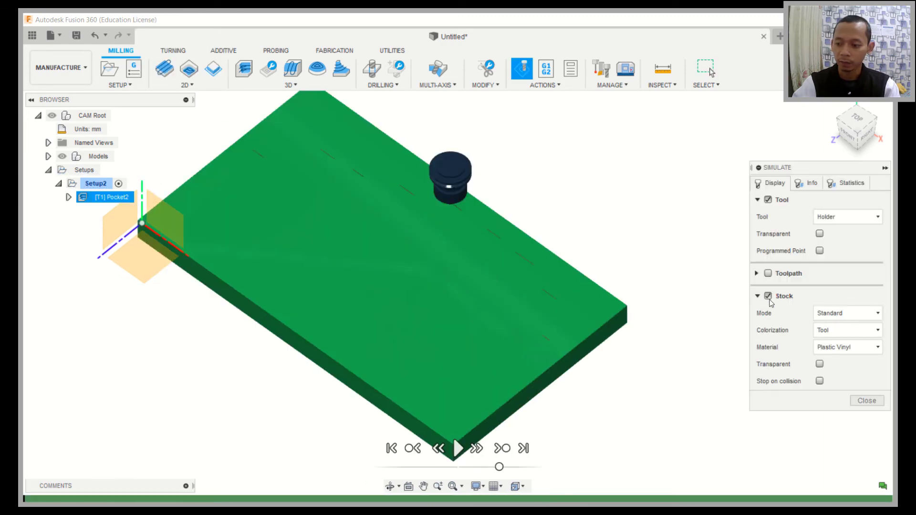
{"action": "left_click", "coordinate": [767, 296]}
{"action": "left_click", "coordinate": [768, 296]}
{"action": "left_click", "coordinate": [457, 449]}
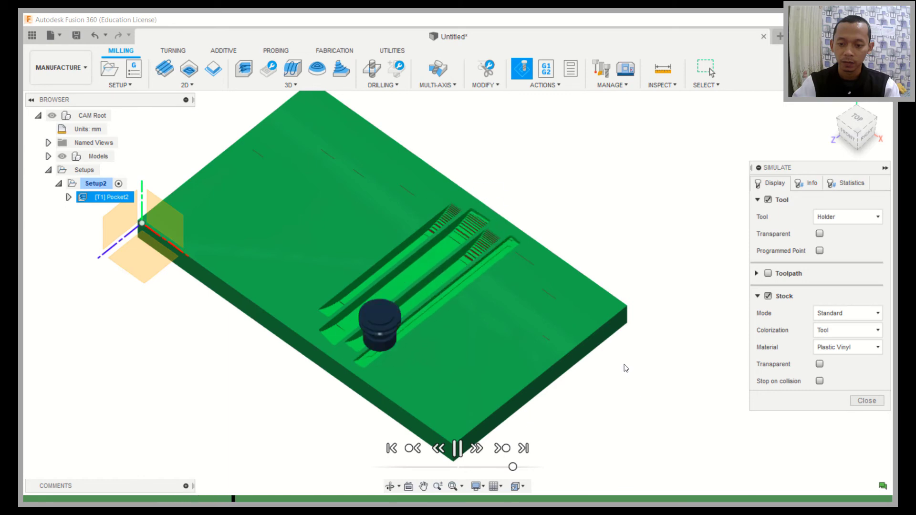
{"action": "left_click", "coordinate": [867, 401]}
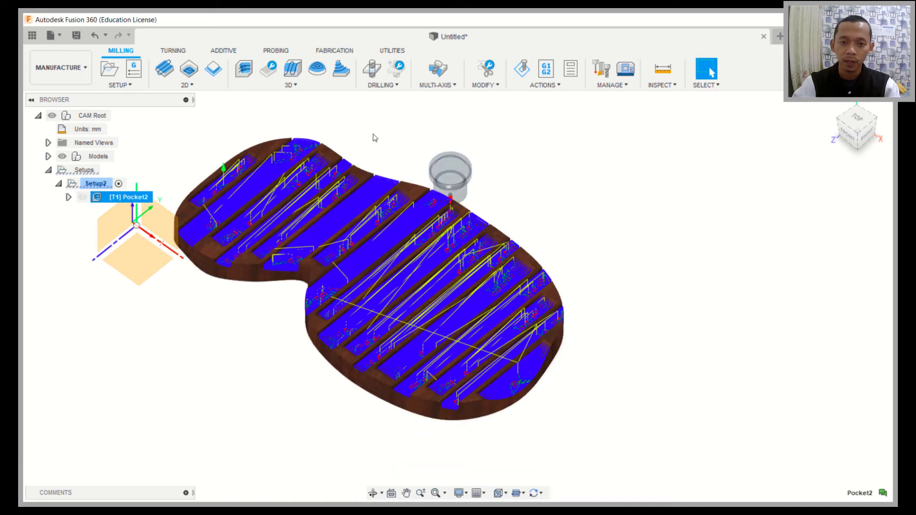
Step: Start a 3D Parallel finishing operation with the 6mm flat end mill
{"action": "left_click", "coordinate": [289, 86]}
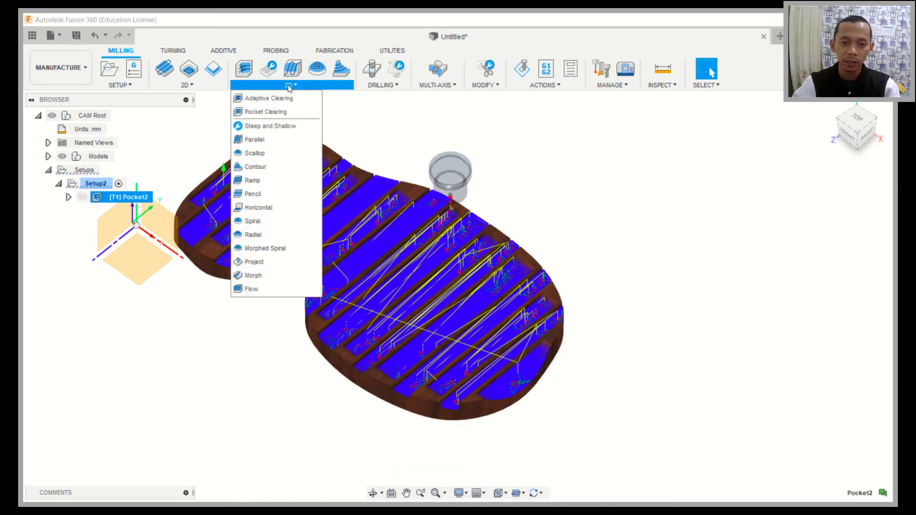
{"action": "left_click", "coordinate": [265, 141]}
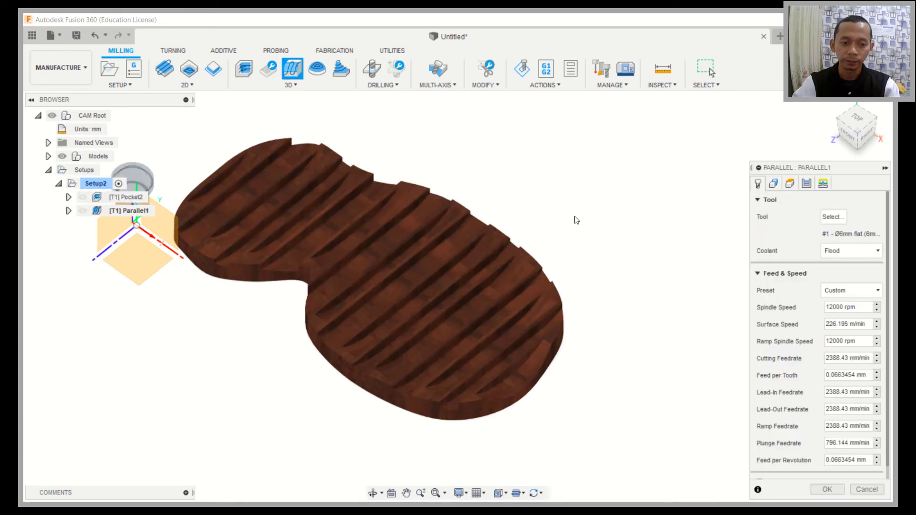
{"action": "left_click", "coordinate": [835, 217]}
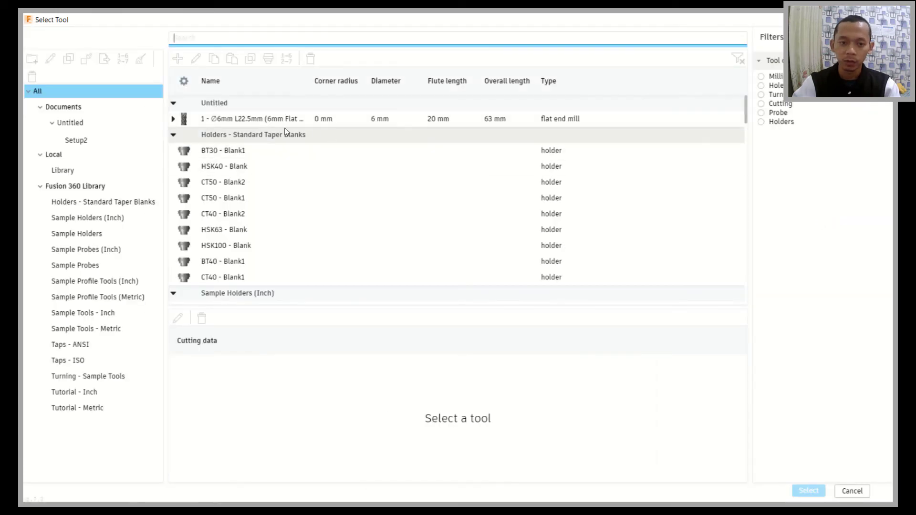
{"action": "double_click", "coordinate": [249, 120]}
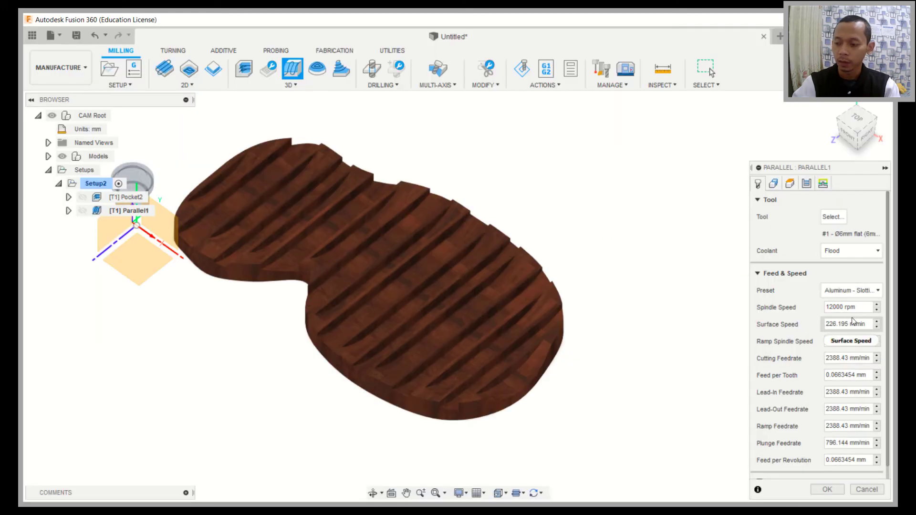
Step: Confine the Parallel operation's machining boundary to the part's selected outer edge
{"action": "left_click", "coordinate": [773, 183]}
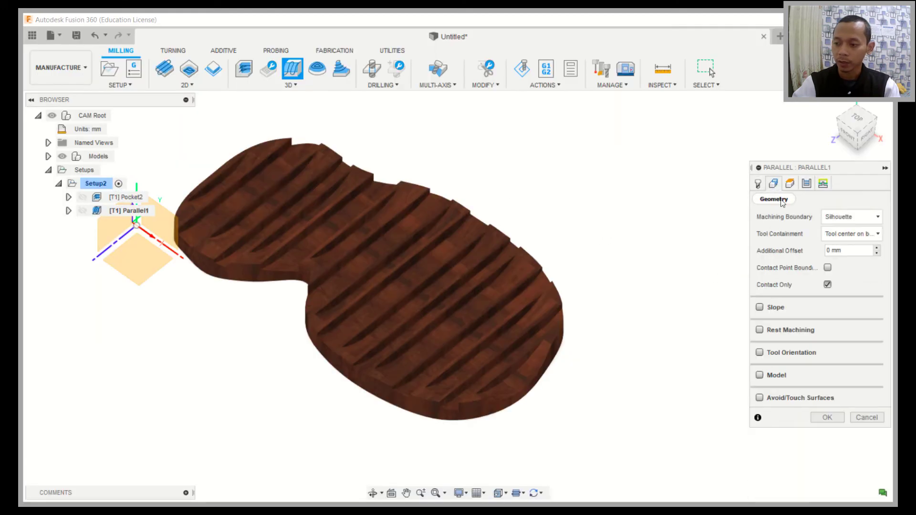
{"action": "left_click", "coordinate": [852, 217]}
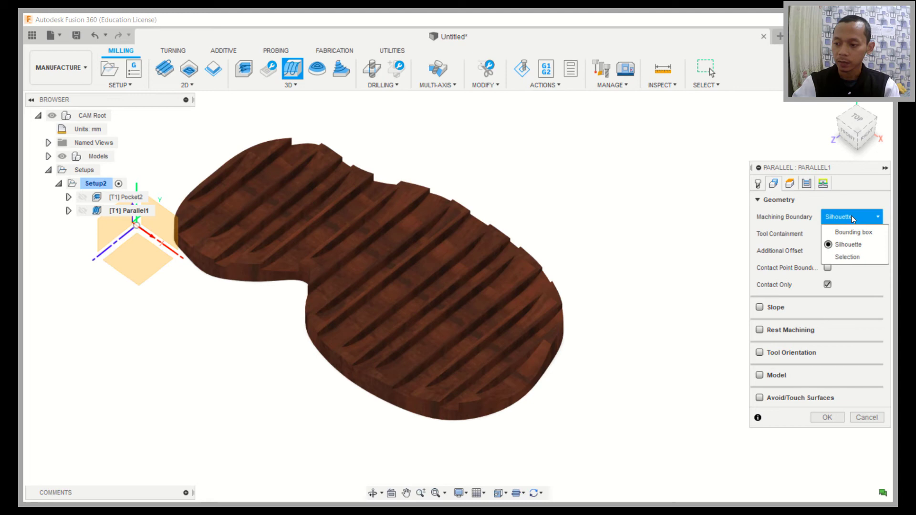
{"action": "left_click", "coordinate": [848, 256]}
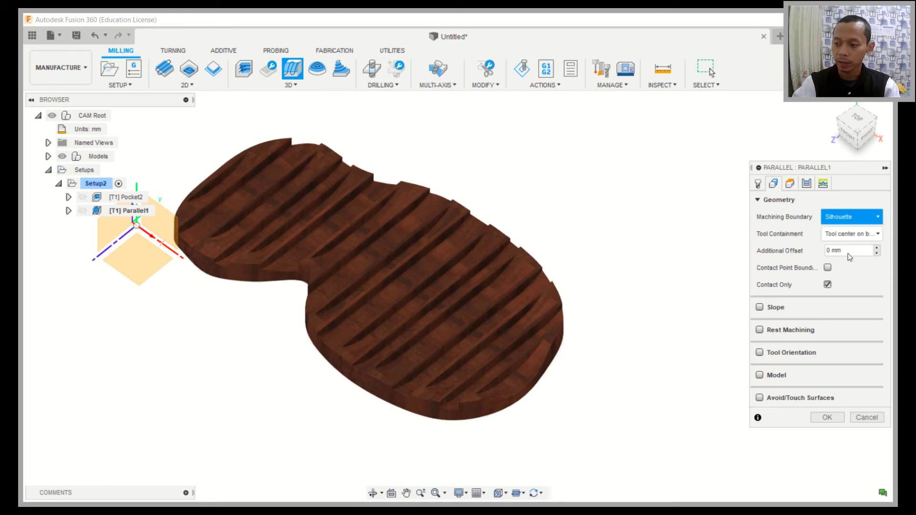
{"action": "left_click", "coordinate": [271, 286]}
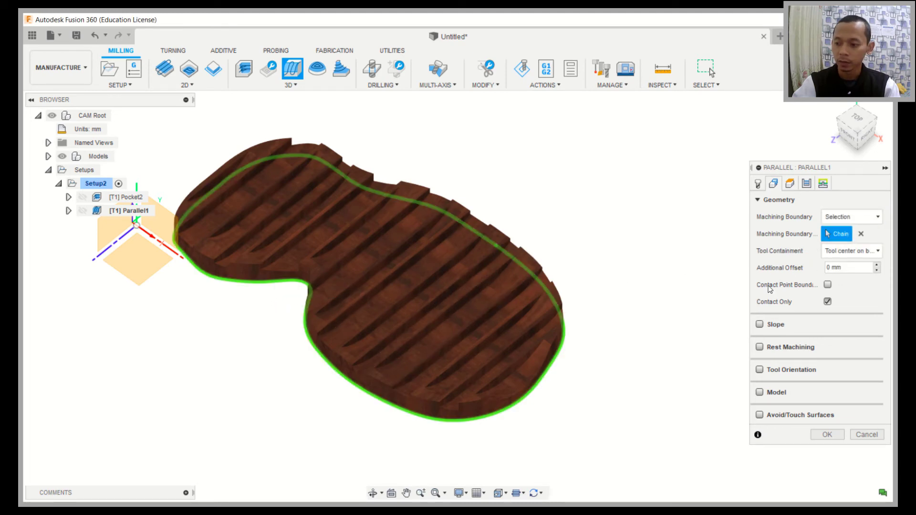
{"action": "left_click", "coordinate": [789, 186]}
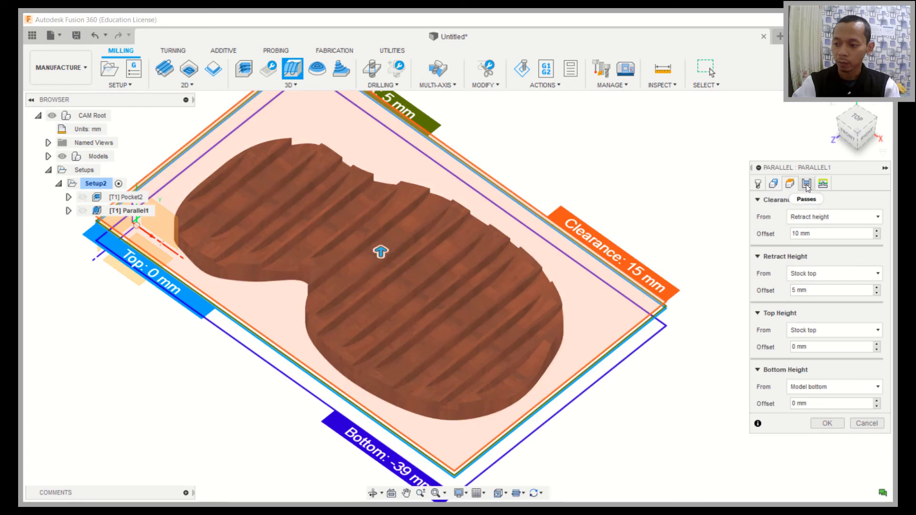
Step: Enable Machine Steep Areas, set pass direction 90° and stepover 1 mm, and generate Parallel1
{"action": "left_click", "coordinate": [806, 185]}
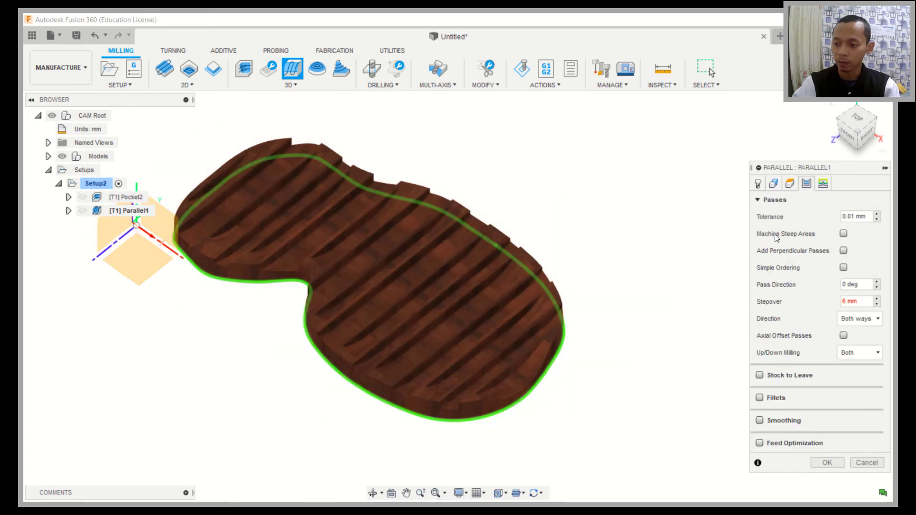
{"action": "left_click", "coordinate": [843, 234]}
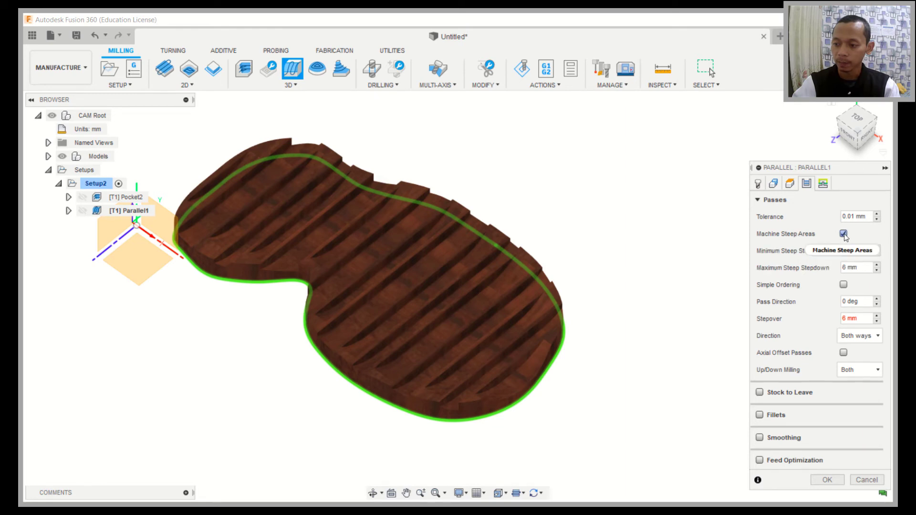
{"action": "left_click", "coordinate": [869, 300]}
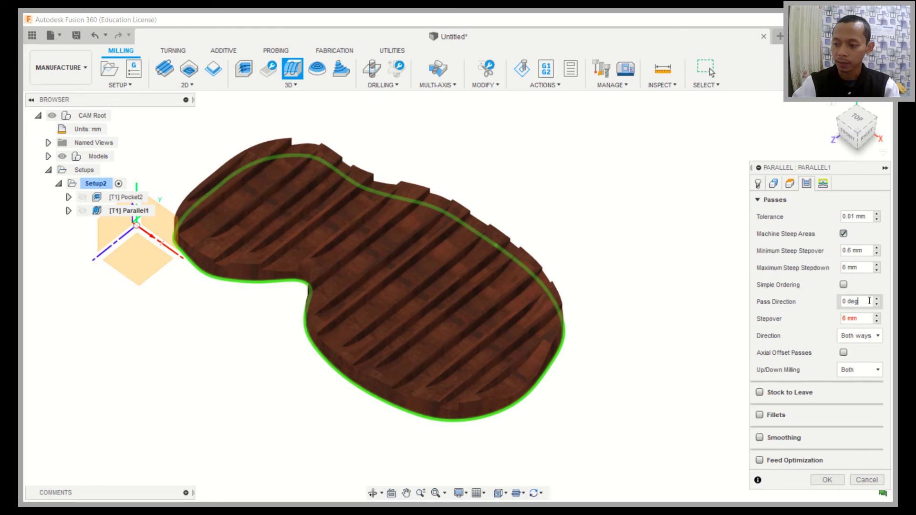
{"action": "type", "text": "90"}
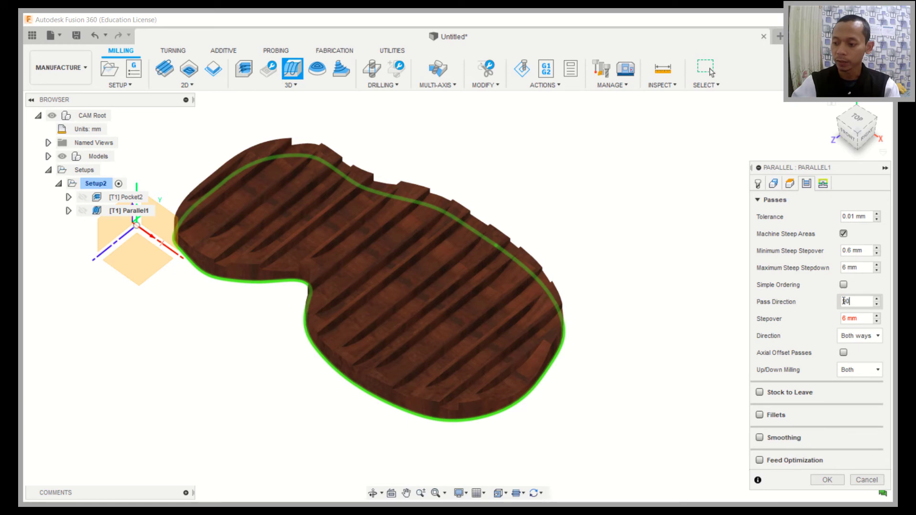
{"action": "left_click", "coordinate": [863, 319]}
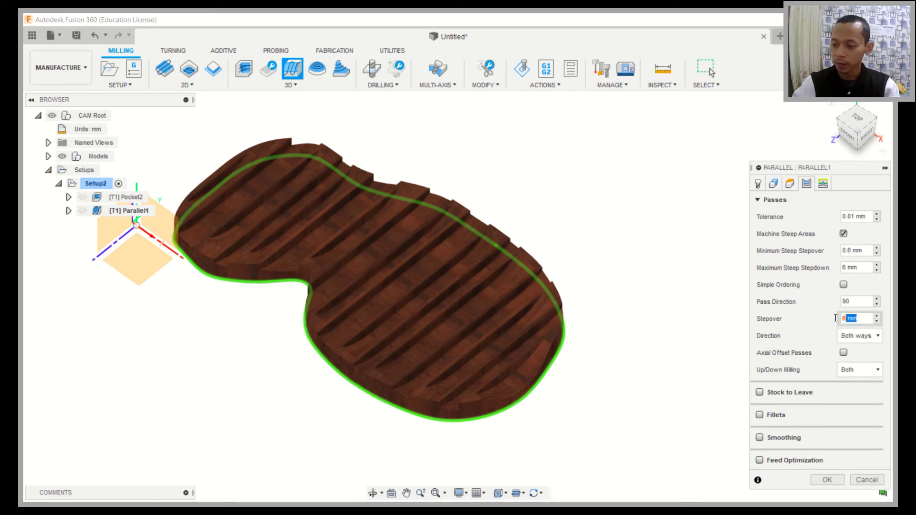
{"action": "type", "text": "1"}
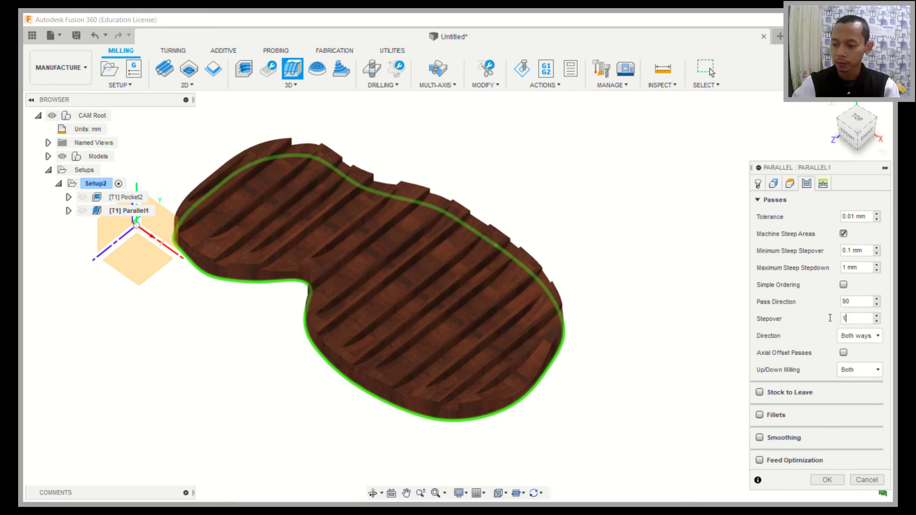
{"action": "left_click", "coordinate": [827, 480]}
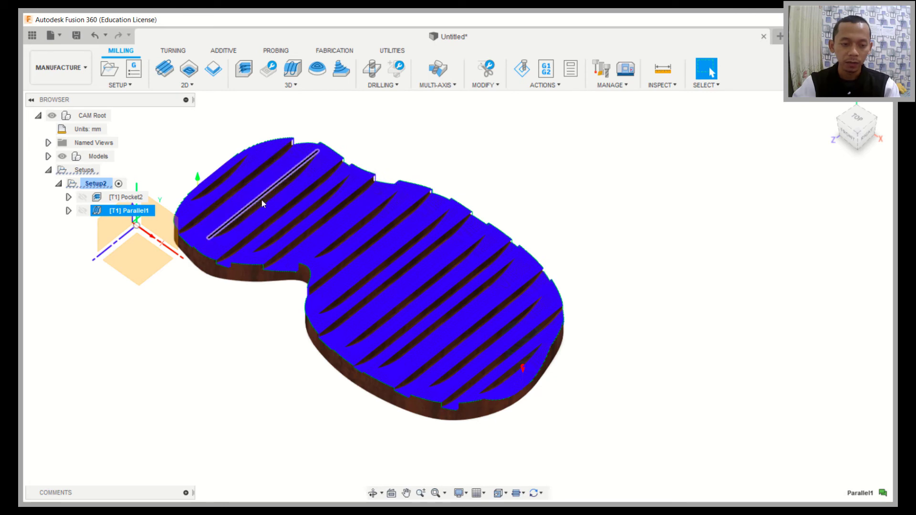
Step: Simulate Setup2, skip ahead to Parallel1 and play it, viewing the stock from the front
{"action": "right_click", "coordinate": [96, 184]}
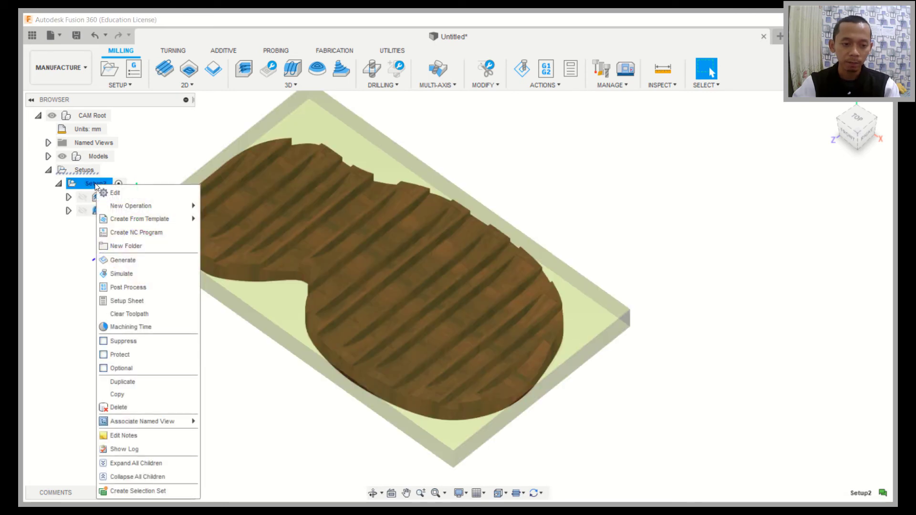
{"action": "left_click", "coordinate": [127, 273]}
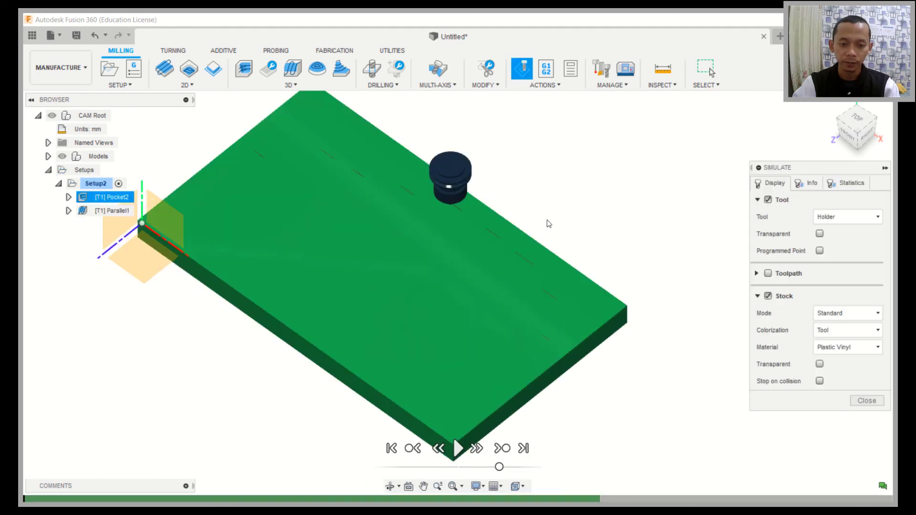
{"action": "left_click", "coordinate": [507, 448]}
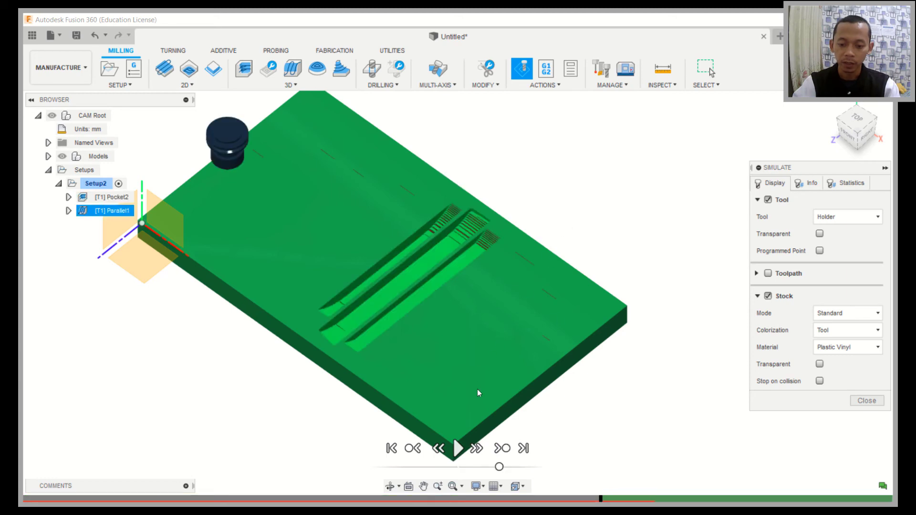
{"action": "left_click", "coordinate": [458, 449]}
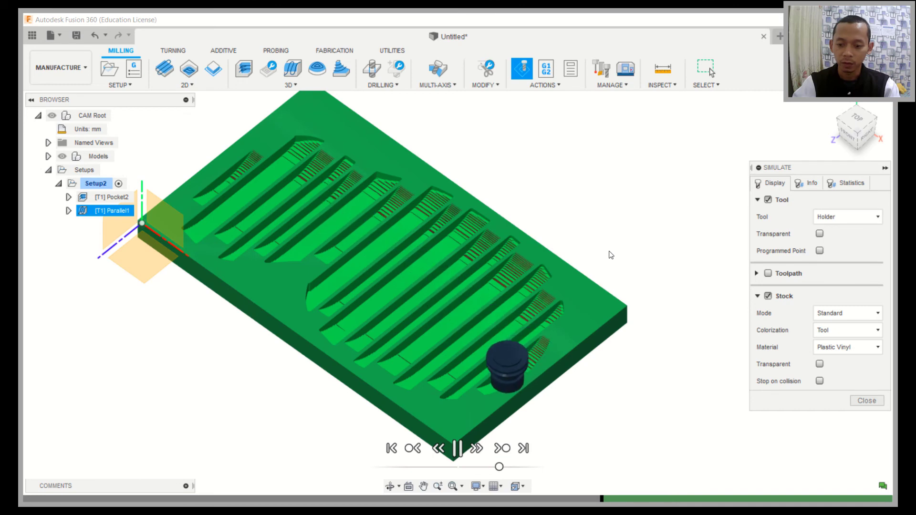
{"action": "middle_click_drag", "start_coordinate": [596, 327], "coordinate": [628, 321], "text": "shift"}
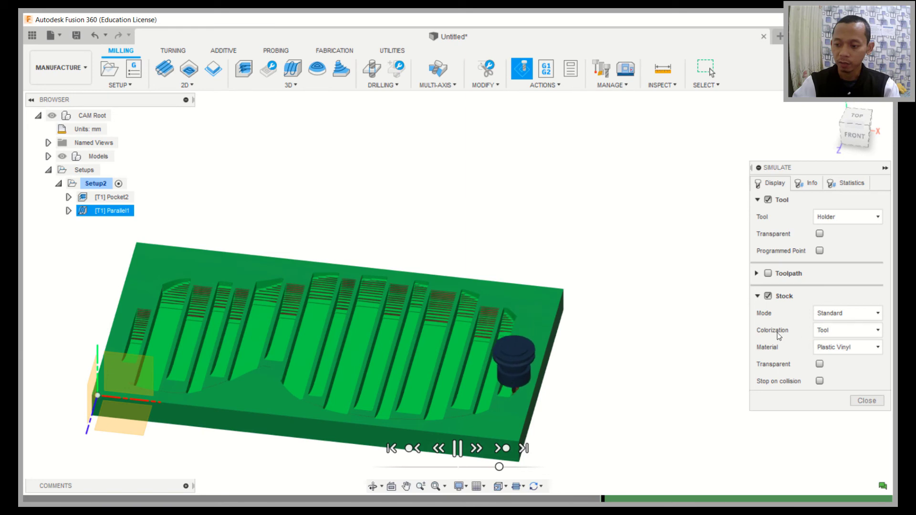
Step: Compare stock colorization by Operation and by Material, ending on Operation
{"action": "left_click", "coordinate": [845, 335]}
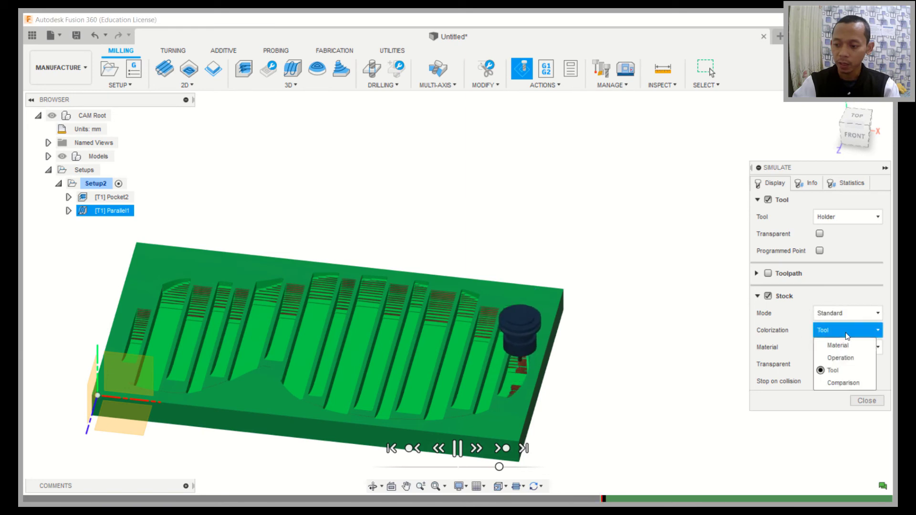
{"action": "left_click", "coordinate": [846, 357]}
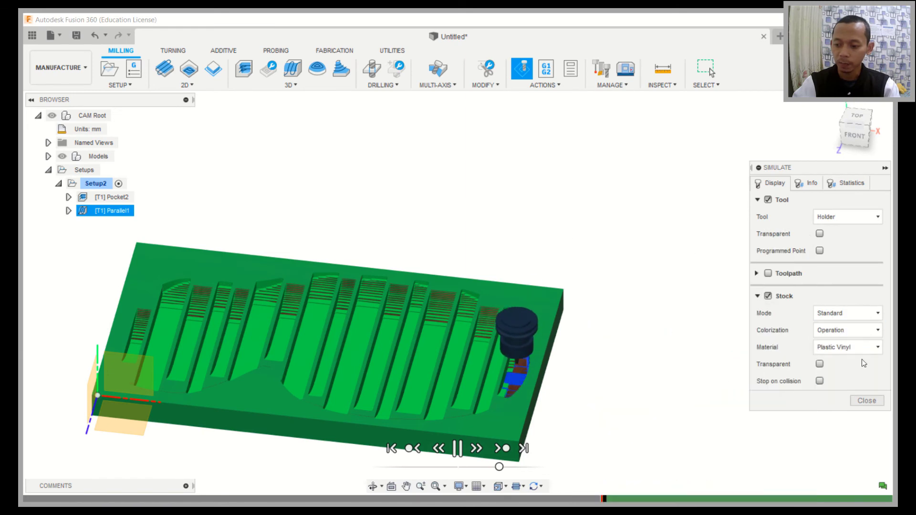
{"action": "left_click", "coordinate": [846, 330]}
{"action": "left_click", "coordinate": [847, 346]}
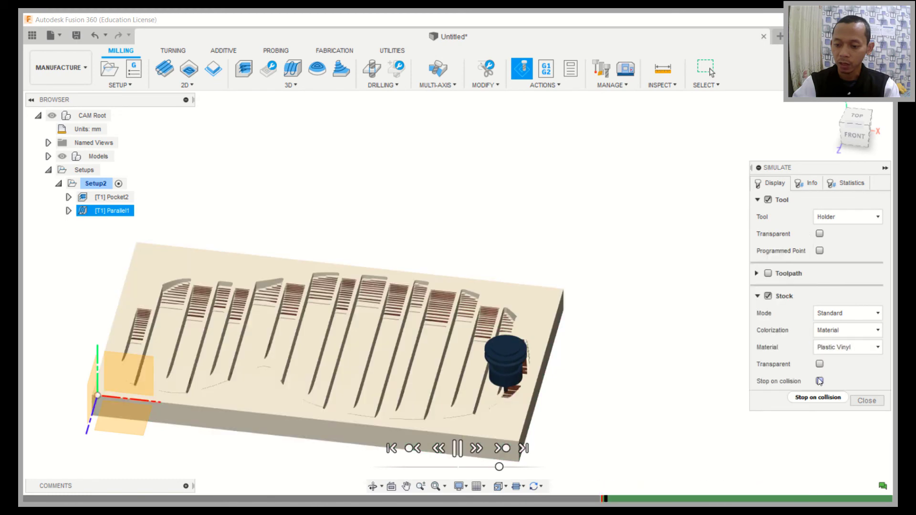
{"action": "left_click", "coordinate": [834, 330]}
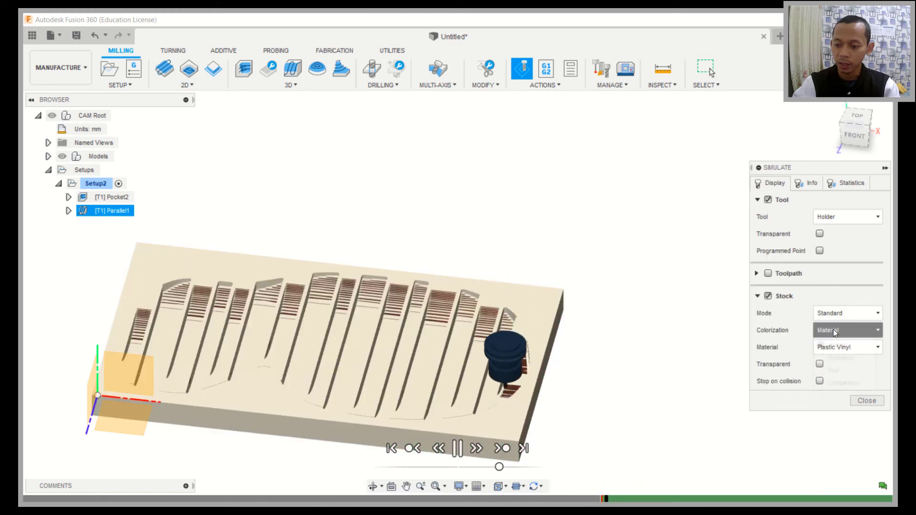
{"action": "left_click", "coordinate": [839, 357]}
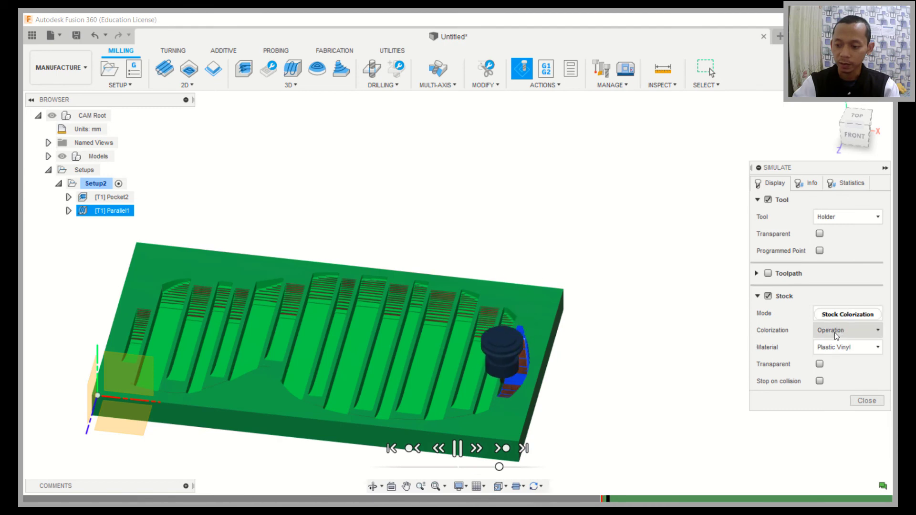
Step: Toggle the stock transparent and back to opaque, then close the simulation
{"action": "left_click", "coordinate": [820, 364]}
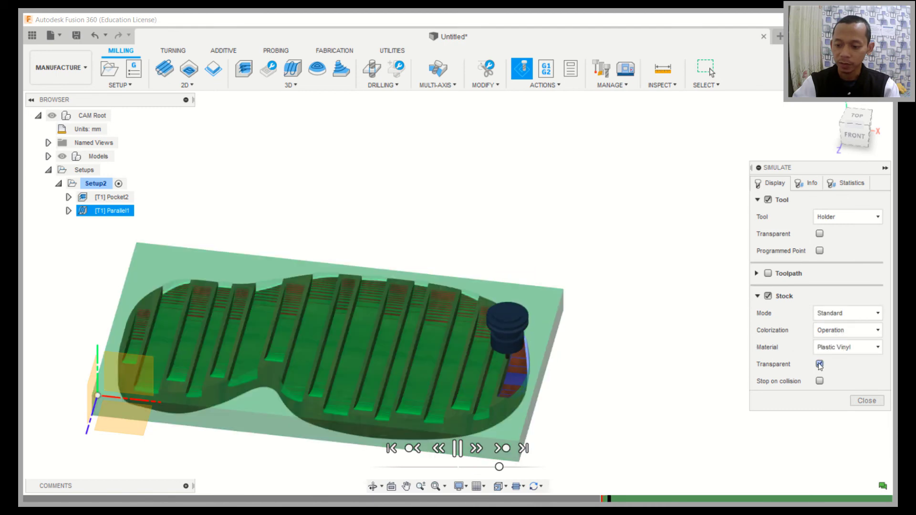
{"action": "middle_click_drag", "start_coordinate": [680, 342], "coordinate": [662, 334], "text": "shift"}
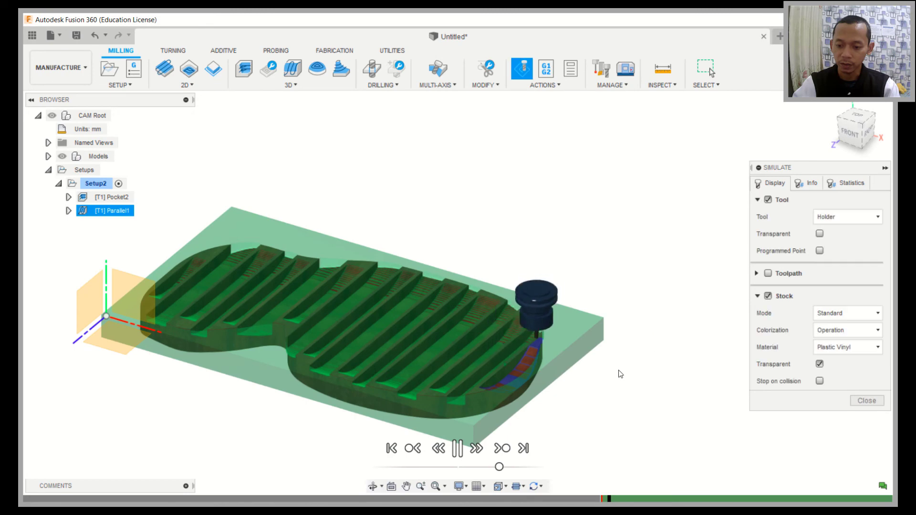
{"action": "left_click", "coordinate": [819, 364]}
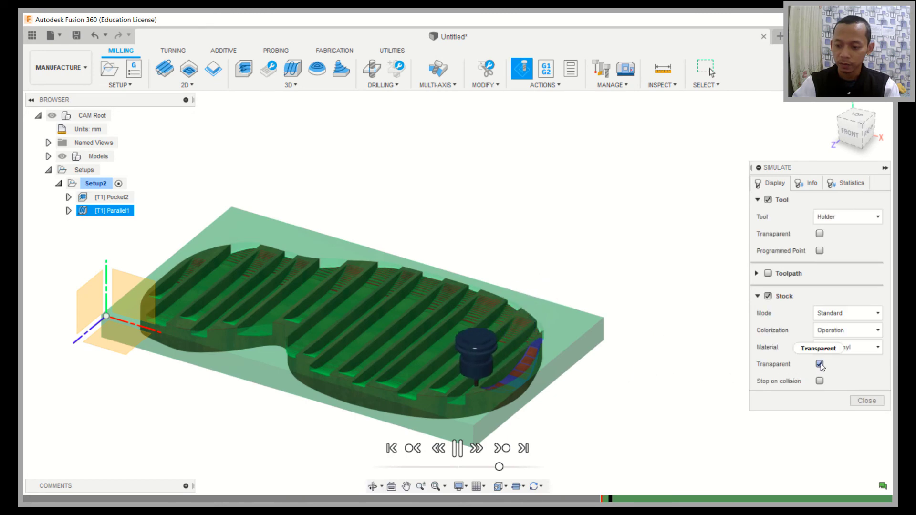
{"action": "left_click", "coordinate": [865, 400]}
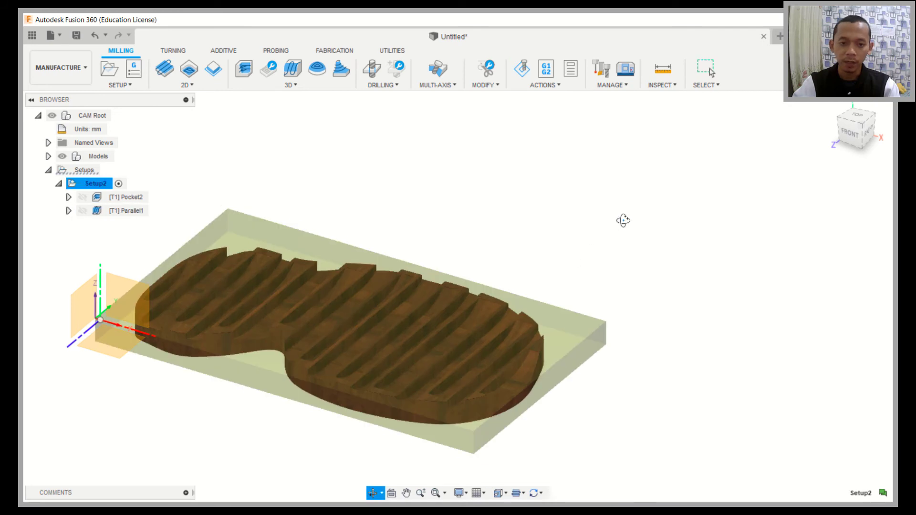
Step: Start a 2D Contour operation using the #3 Ø10 mm flat end mill from the milling tools
{"action": "left_click_drag", "start_coordinate": [623, 230], "coordinate": [599, 252]}
{"action": "key", "text": "Escape"}
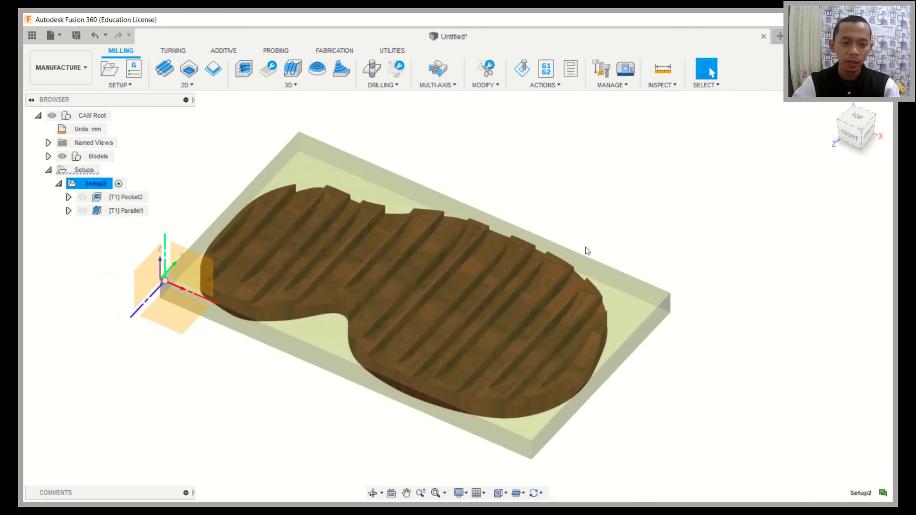
{"action": "left_click", "coordinate": [187, 85]}
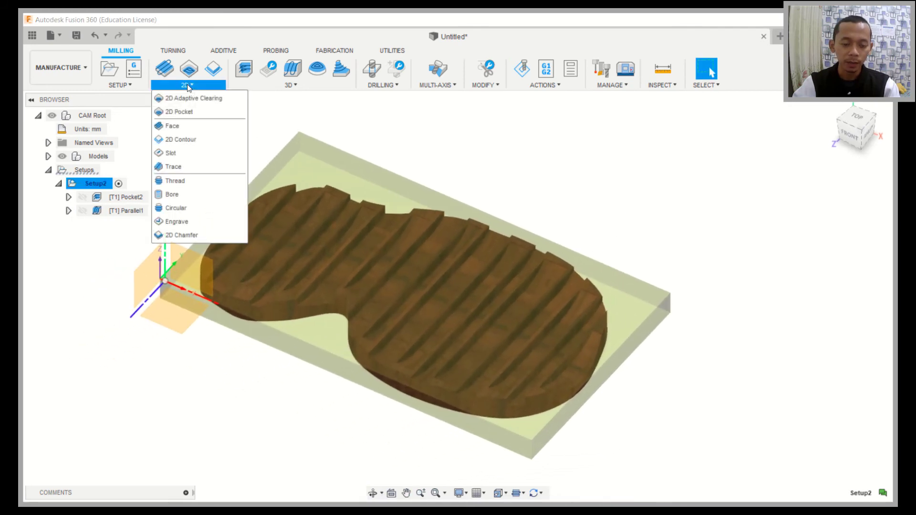
{"action": "left_click", "coordinate": [187, 140]}
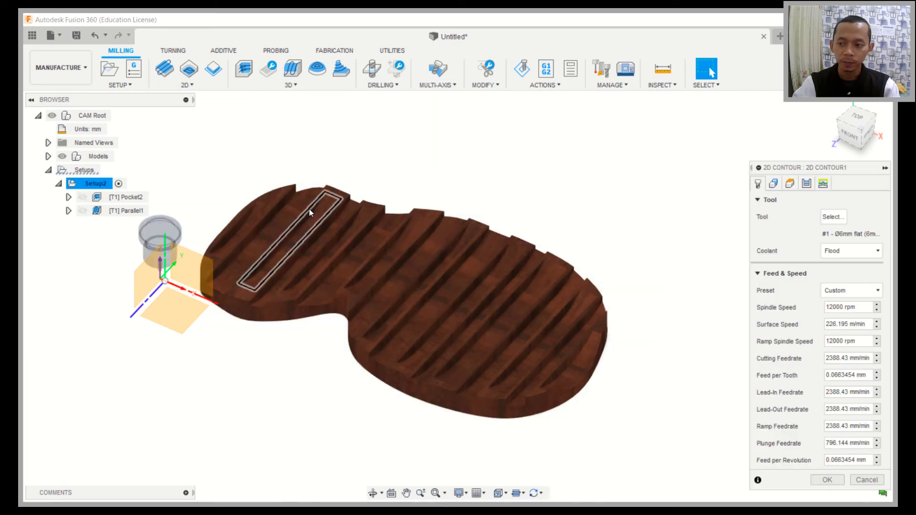
{"action": "left_click", "coordinate": [833, 218]}
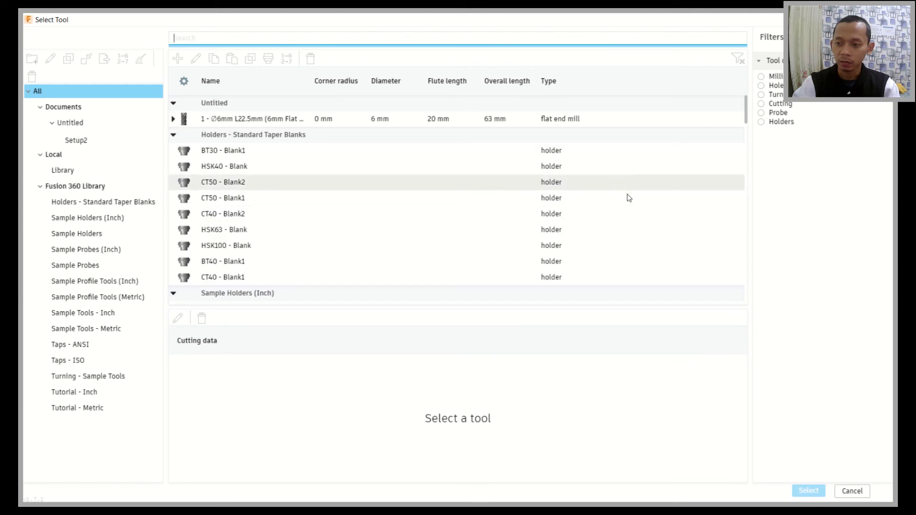
{"action": "left_click", "coordinate": [761, 77]}
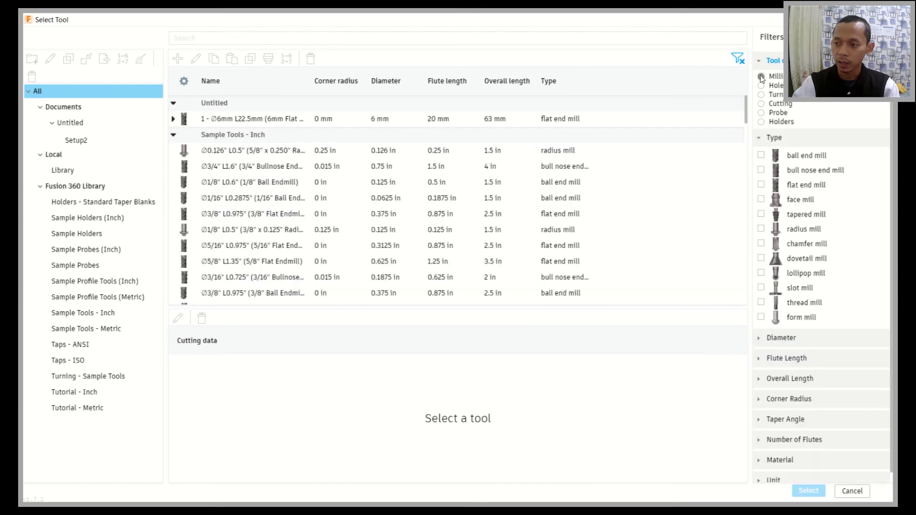
{"action": "left_click", "coordinate": [761, 184]}
{"action": "scroll", "coordinate": [647, 185], "scroll_direction": "down", "scroll_amount": 5}
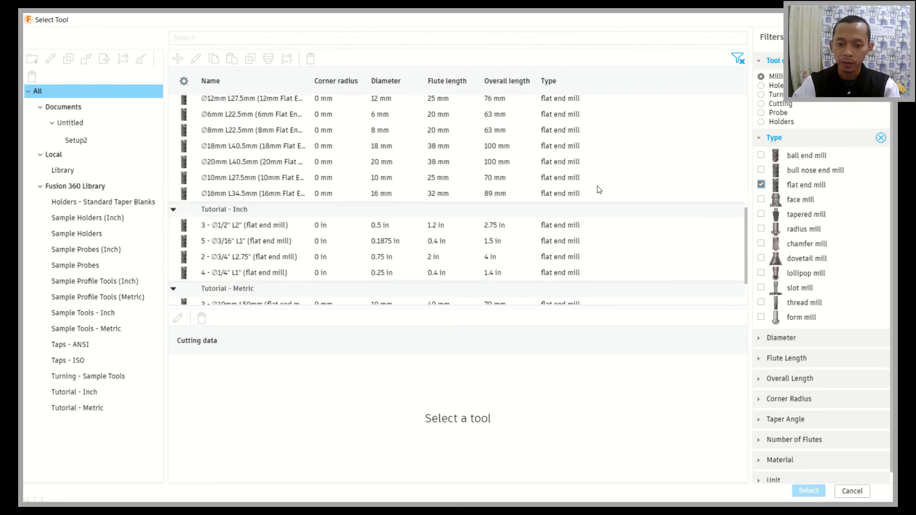
{"action": "scroll", "coordinate": [599, 190], "scroll_direction": "down", "scroll_amount": 1}
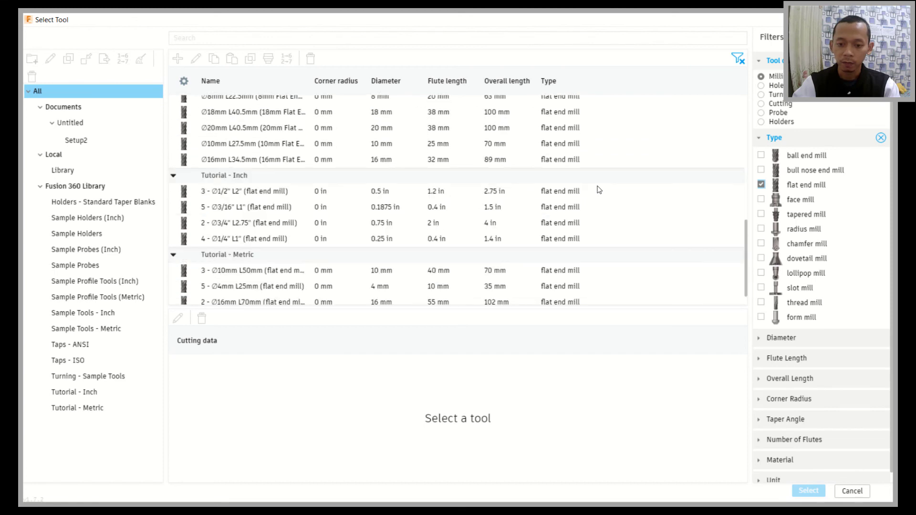
{"action": "double_click", "coordinate": [388, 269]}
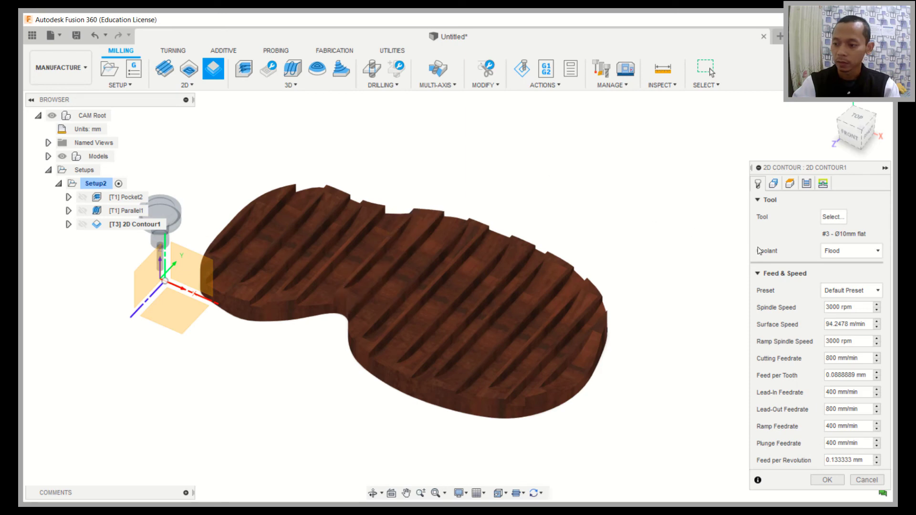
Step: Select the part's bottom outline as the contour and enable holding tabs
{"action": "left_click", "coordinate": [772, 183]}
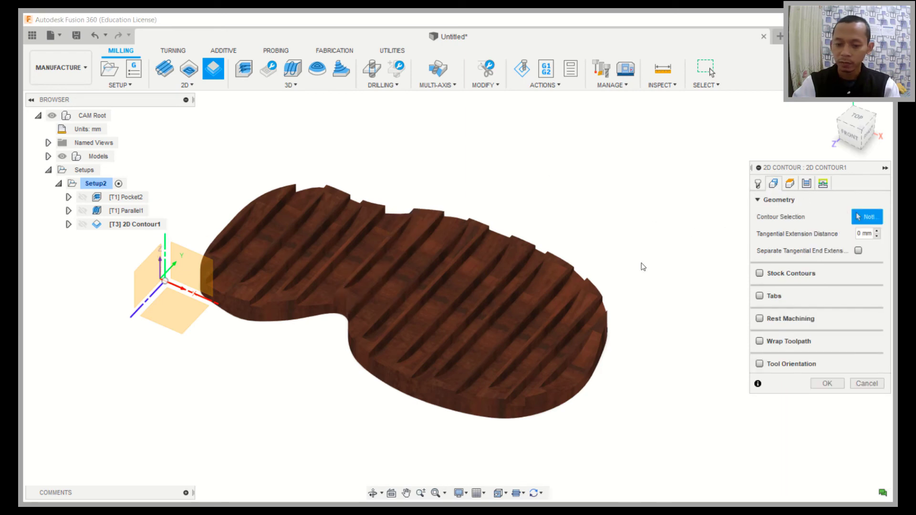
{"action": "left_click", "coordinate": [310, 322]}
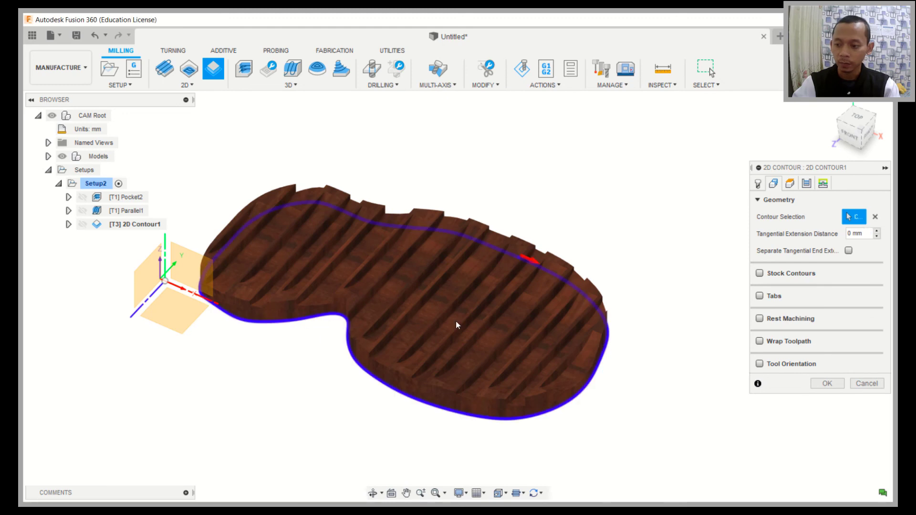
{"action": "left_click", "coordinate": [759, 296]}
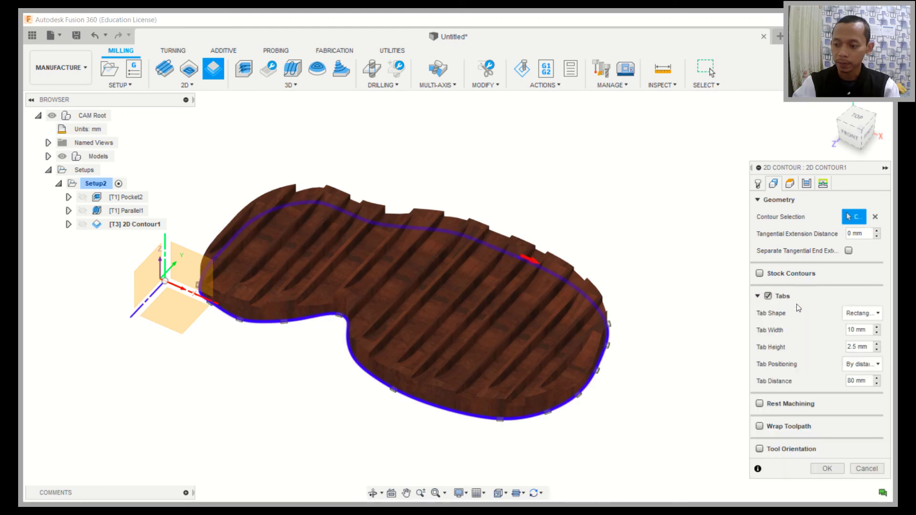
Step: Turn on Multiple Depths for 1 mm stepdowns and generate the 2D Contour1 toolpath
{"action": "left_click", "coordinate": [790, 183]}
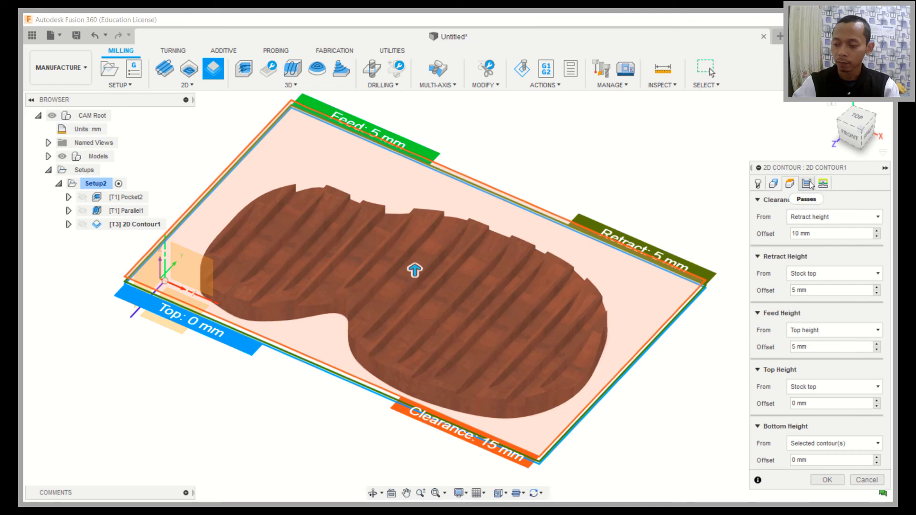
{"action": "left_click", "coordinate": [810, 184]}
{"action": "scroll", "coordinate": [806, 294], "scroll_direction": "down", "scroll_amount": 2}
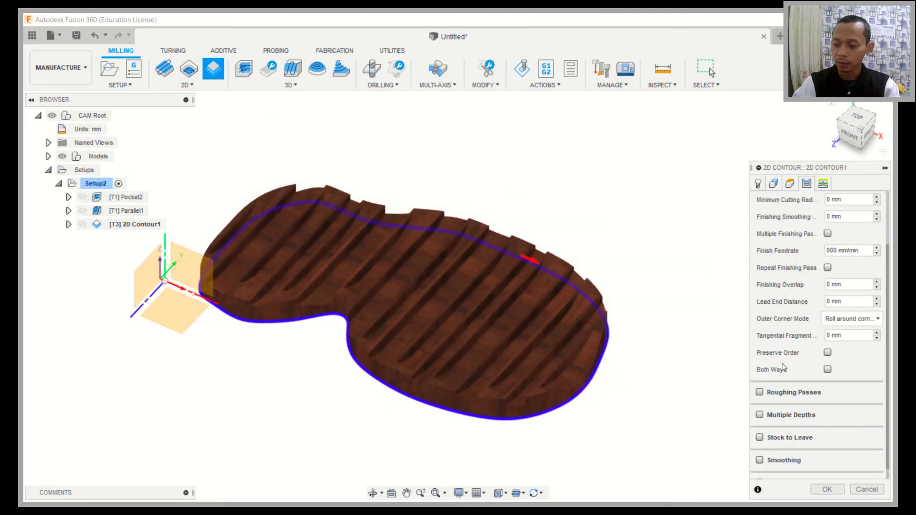
{"action": "left_click", "coordinate": [760, 415]}
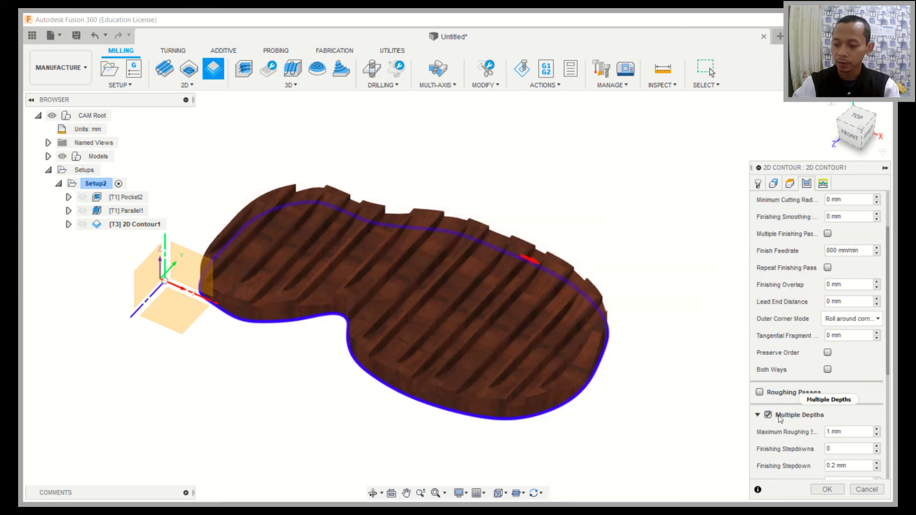
{"action": "left_click", "coordinate": [827, 492]}
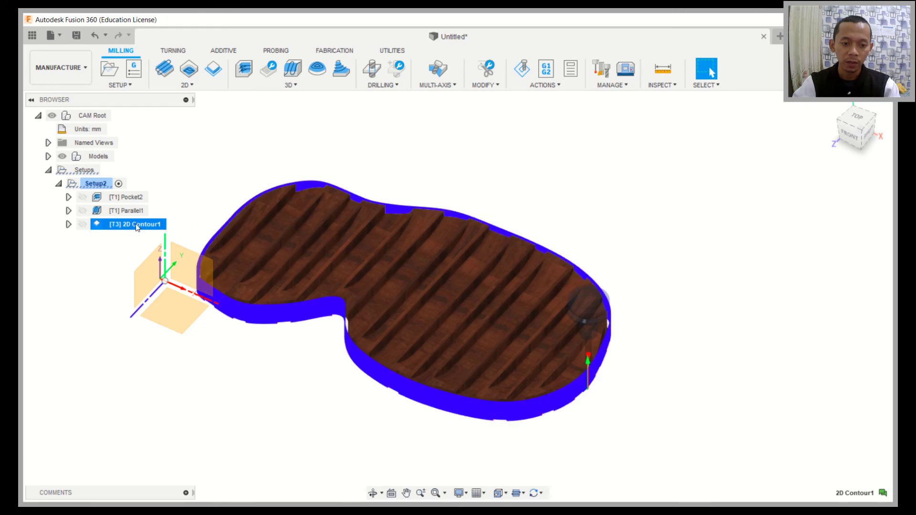
Step: Simulate Setup2 through Pocket2, Parallel1 and the contour cut, then close and replay it
{"action": "right_click", "coordinate": [99, 185]}
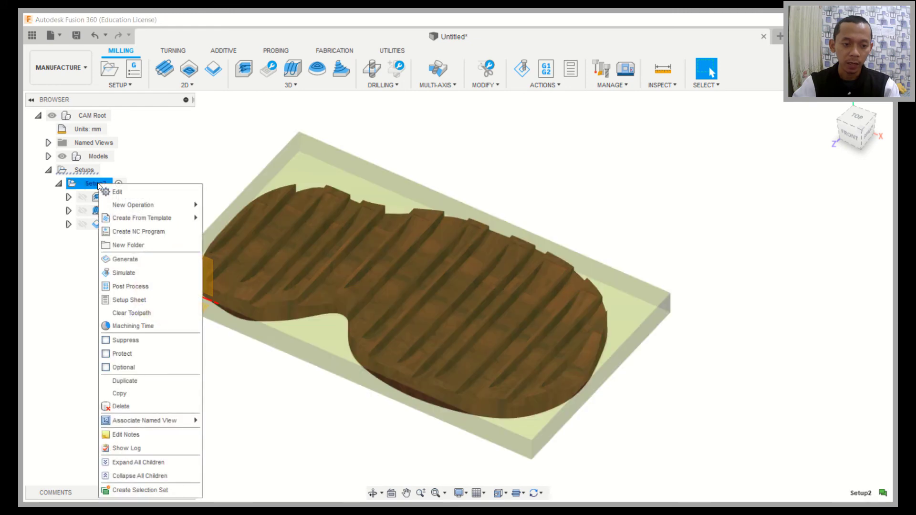
{"action": "left_click", "coordinate": [121, 269]}
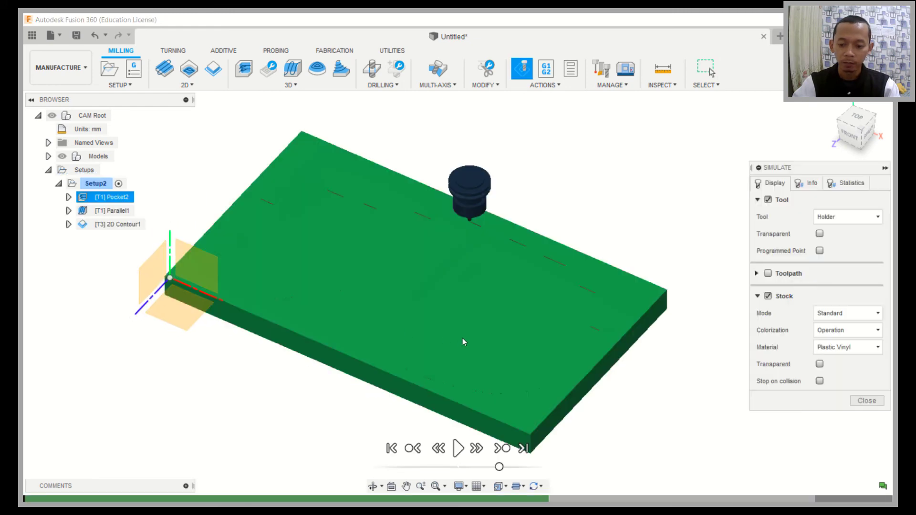
{"action": "left_click", "coordinate": [504, 448]}
{"action": "left_click", "coordinate": [503, 449]}
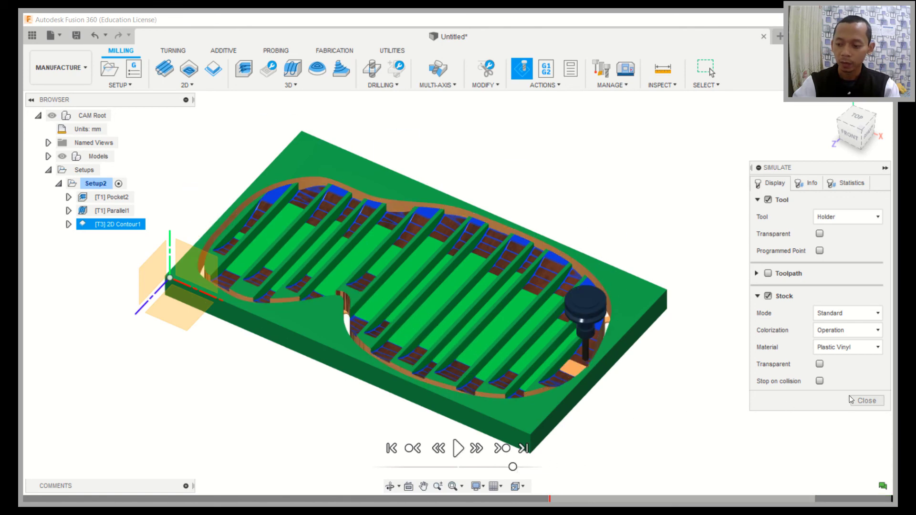
{"action": "left_click", "coordinate": [867, 401]}
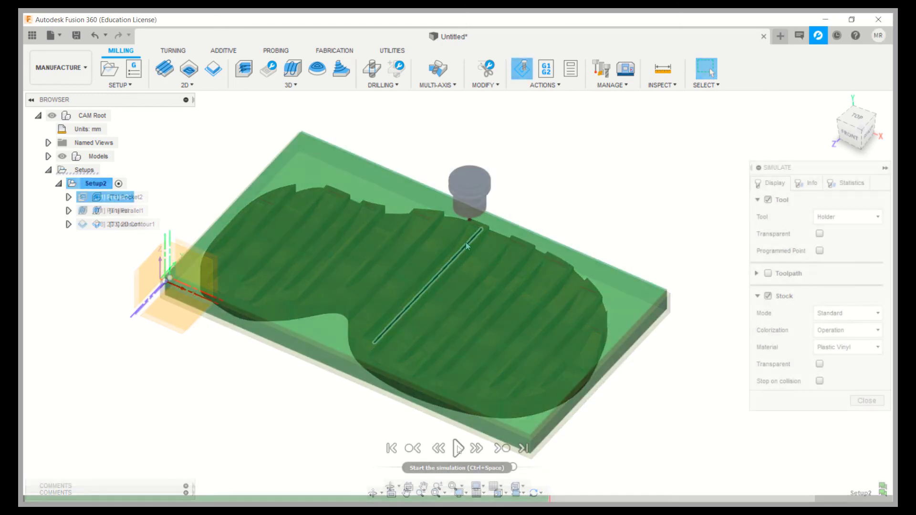
{"action": "left_click", "coordinate": [457, 448]}
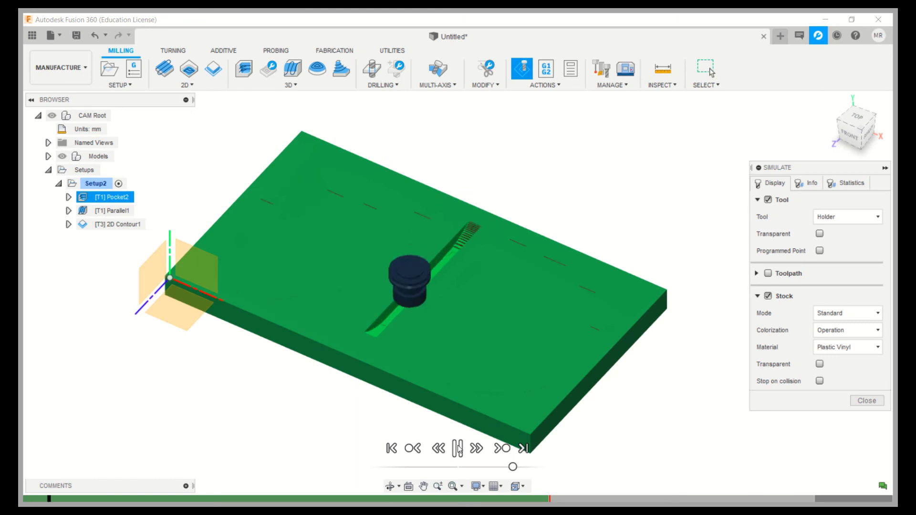